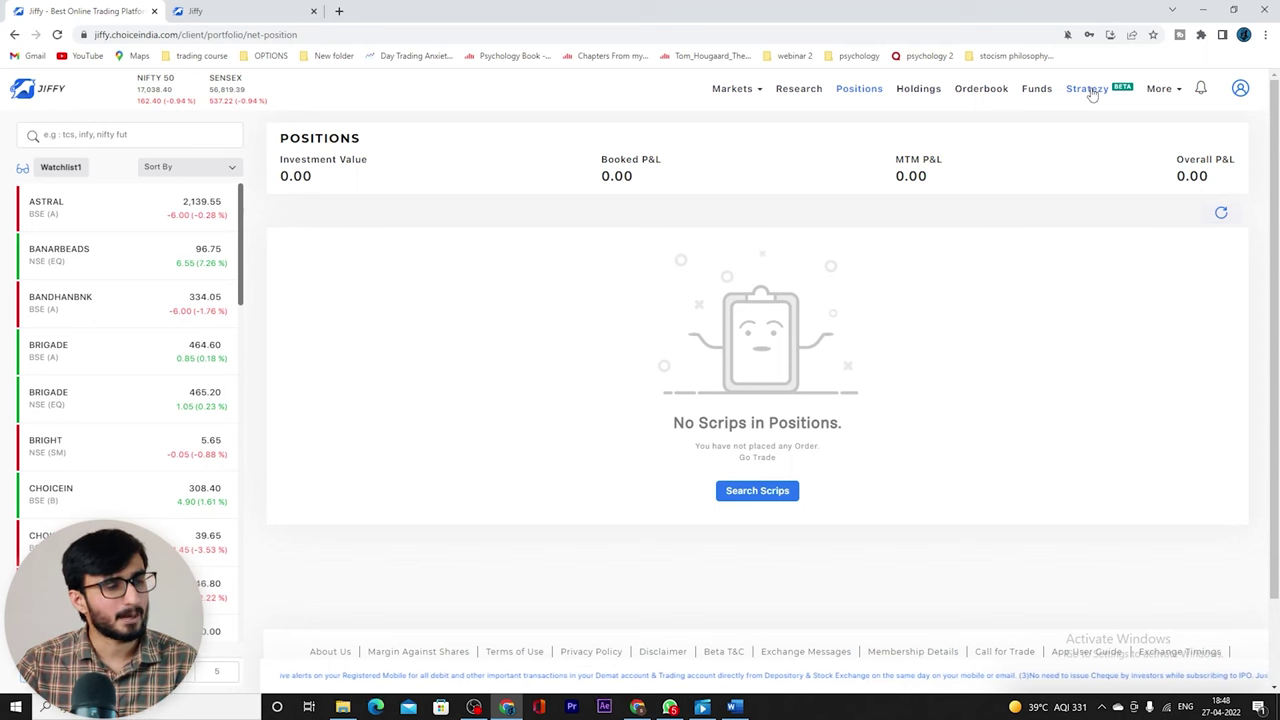
Step: Look over the Stratezy dashboard, the full list of ready-made strategies under Our Stratezies, and the recent strategies
{"action": "left_click", "coordinate": [232, 7]}
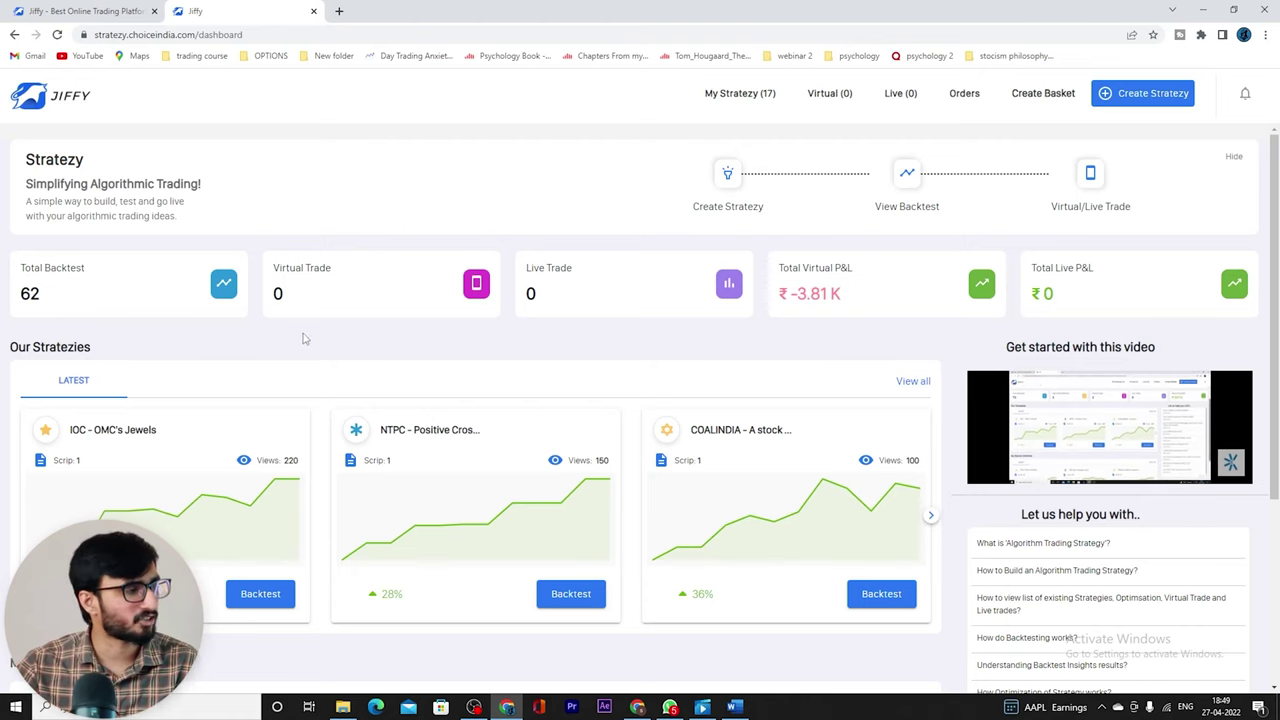
{"action": "scroll", "coordinate": [366, 358], "scroll_direction": "down", "scroll_amount": 2}
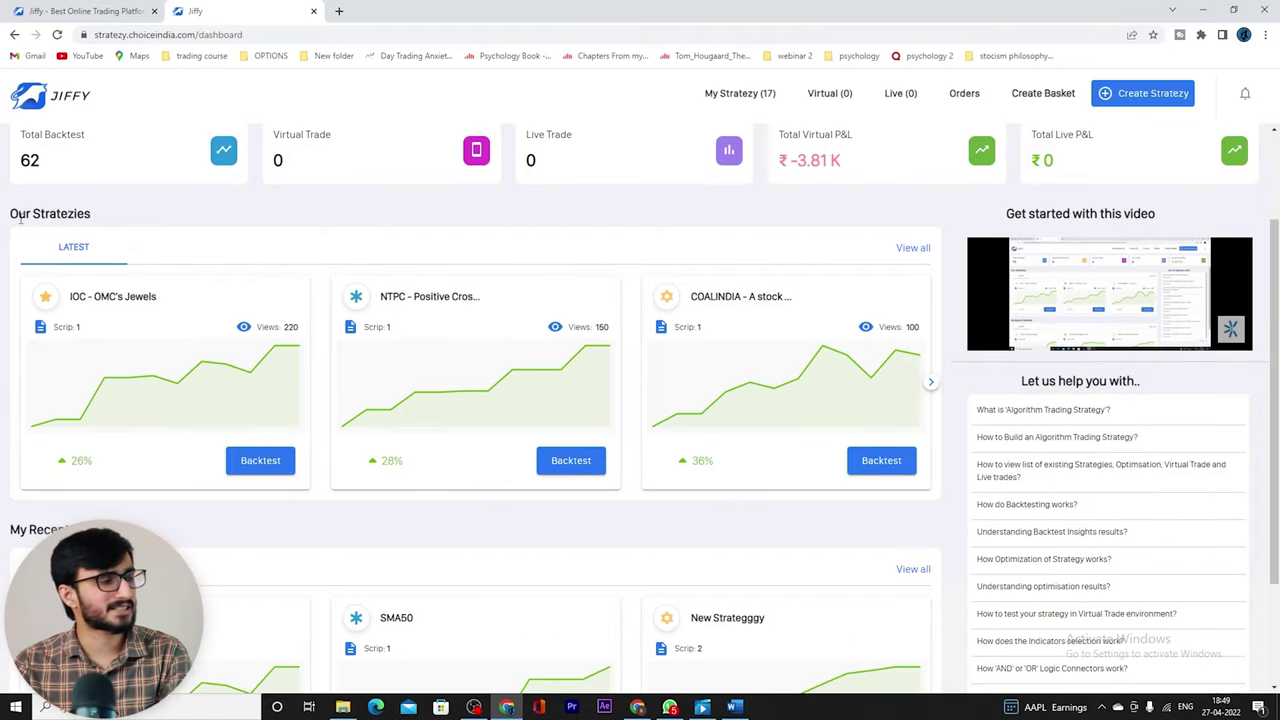
{"action": "left_click", "coordinate": [929, 251]}
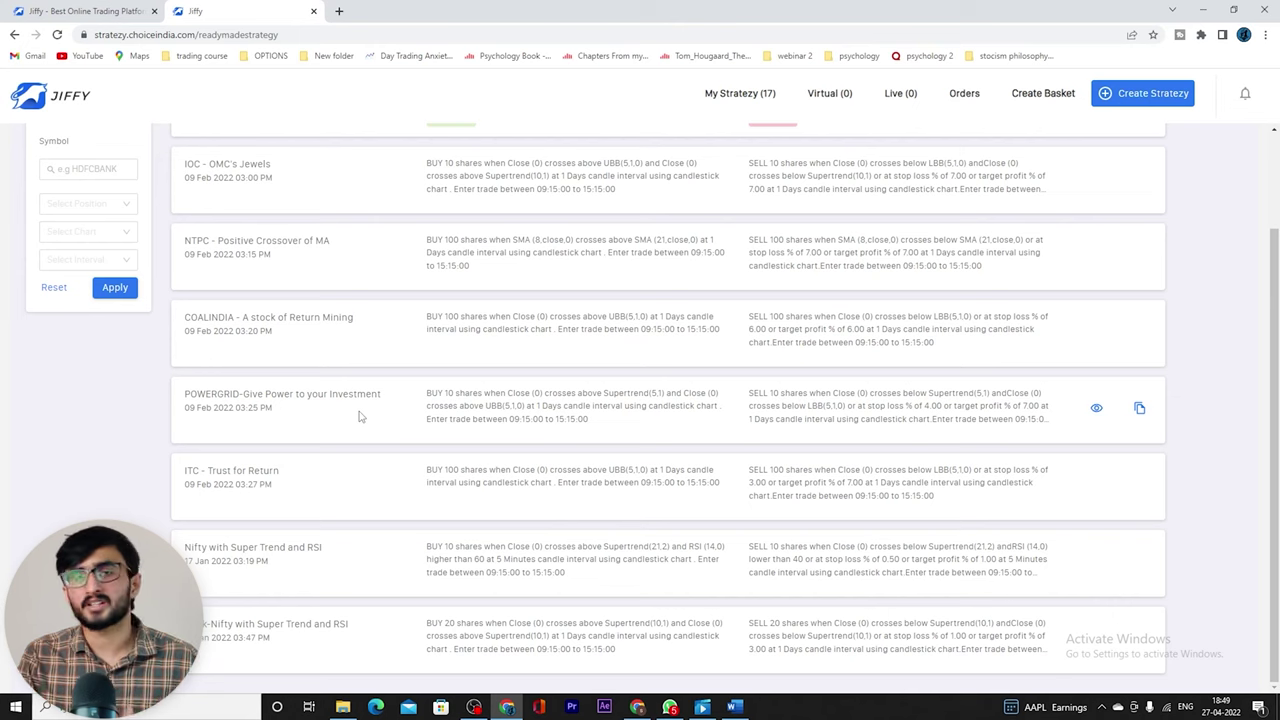
{"action": "left_click", "coordinate": [56, 96]}
{"action": "scroll", "coordinate": [278, 388], "scroll_direction": "down", "scroll_amount": 2}
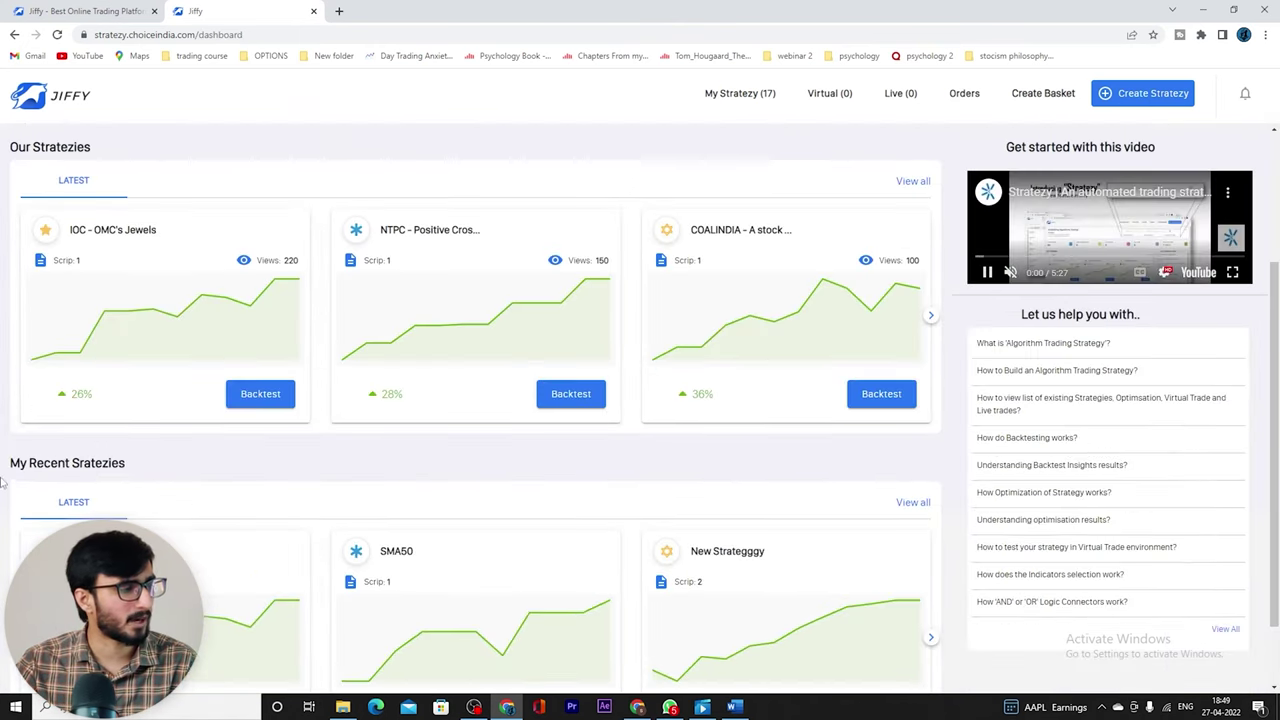
{"action": "scroll", "coordinate": [120, 480], "scroll_direction": "down", "scroll_amount": 1}
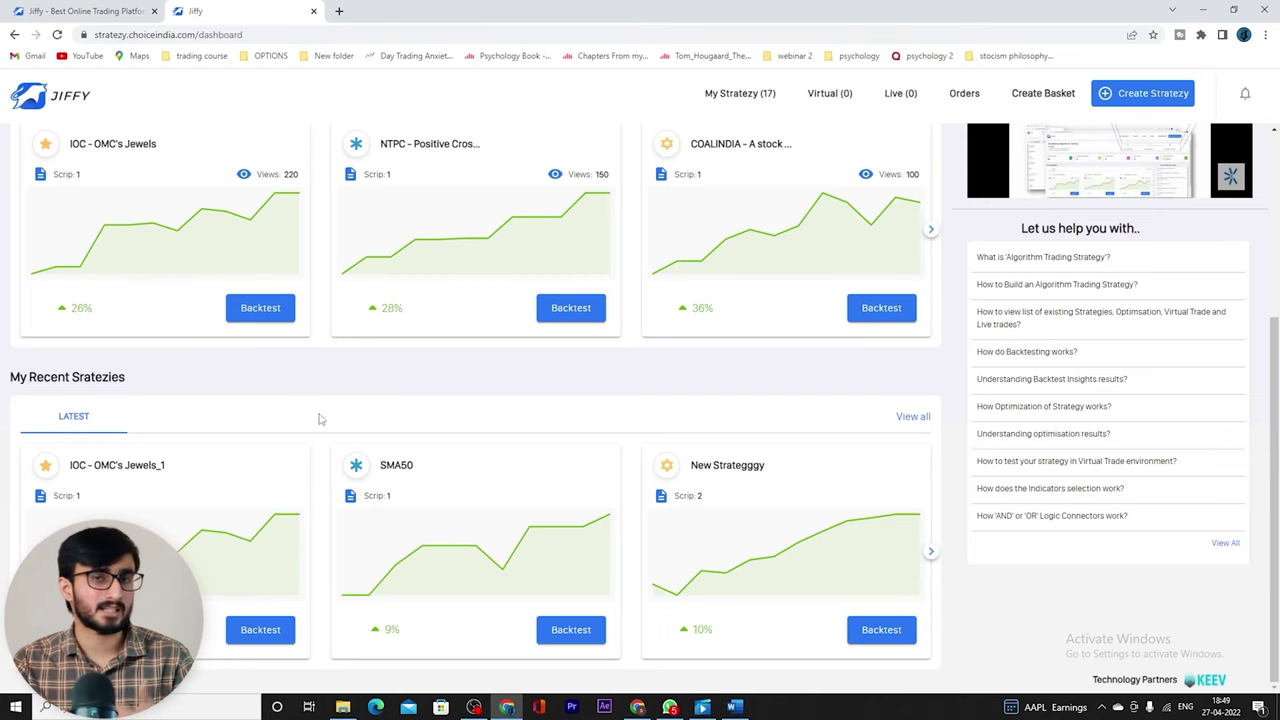
{"action": "scroll", "coordinate": [319, 419], "scroll_direction": "up", "scroll_amount": 2}
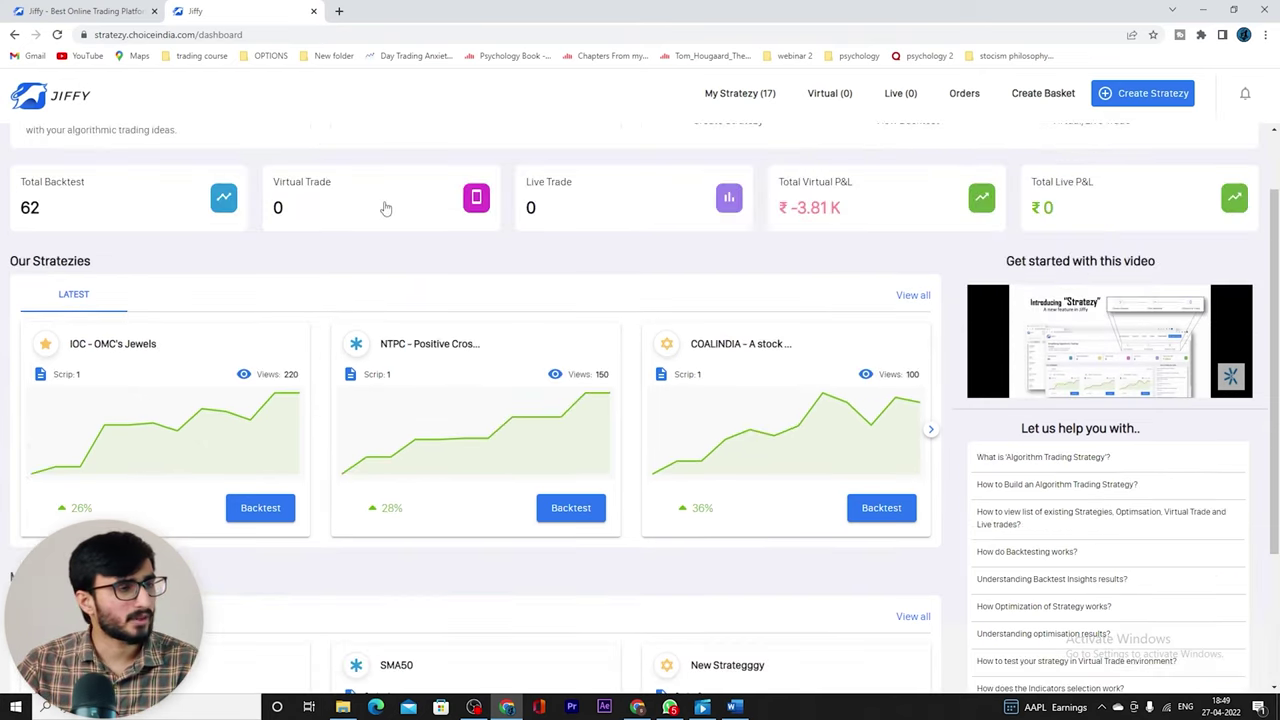
Step: Delete the New Strateggy record for KOTAKBANK from the stopped virtual trades
{"action": "left_click", "coordinate": [830, 94]}
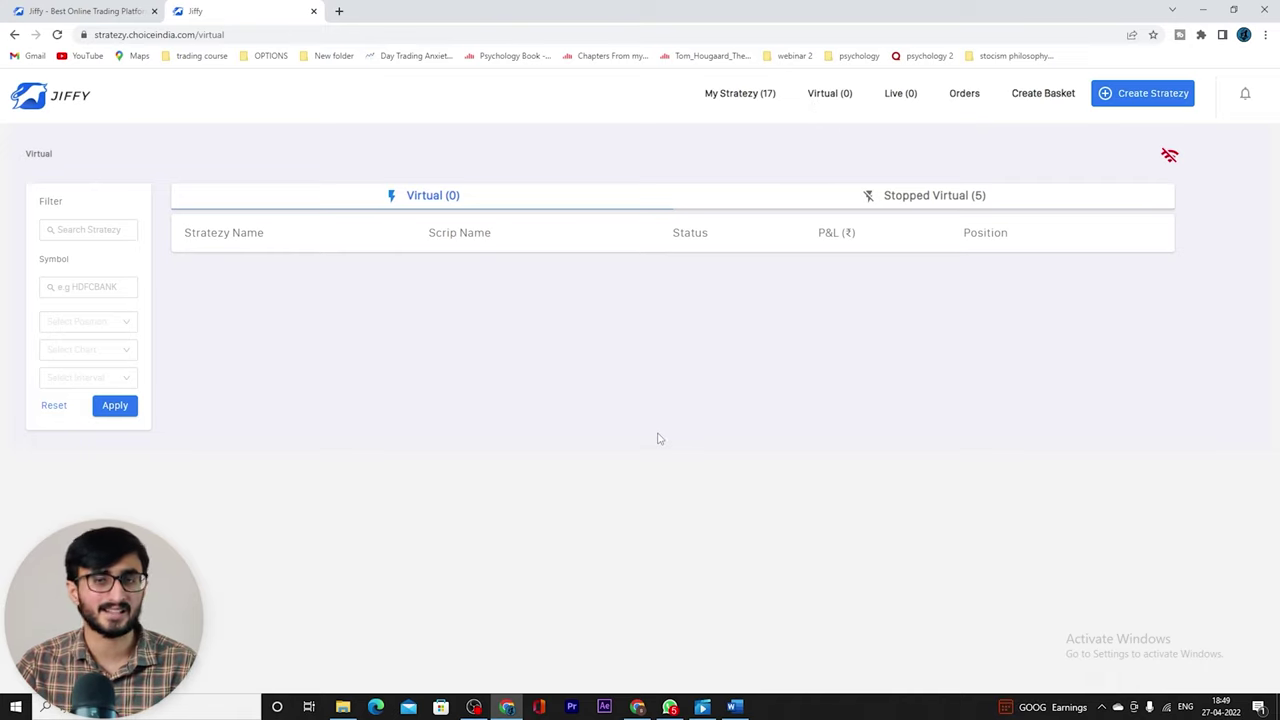
{"action": "left_click", "coordinate": [916, 199]}
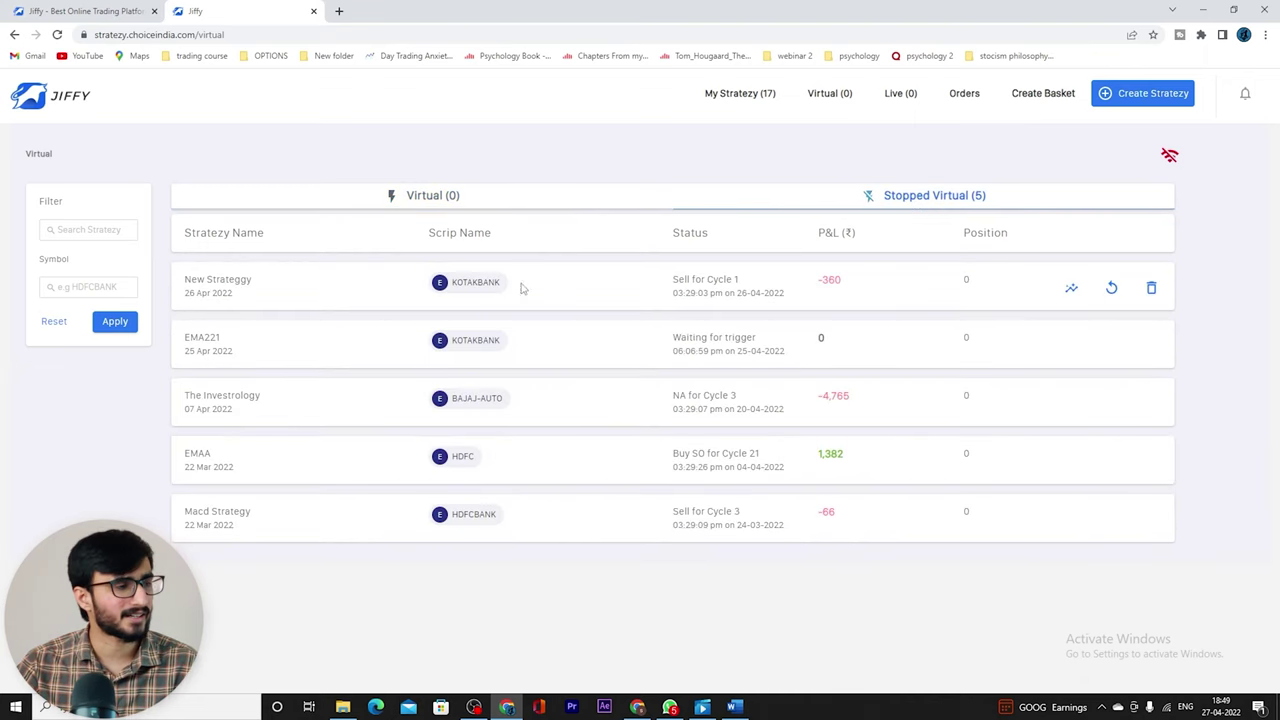
{"action": "left_click", "coordinate": [1152, 286]}
{"action": "left_click", "coordinate": [777, 400]}
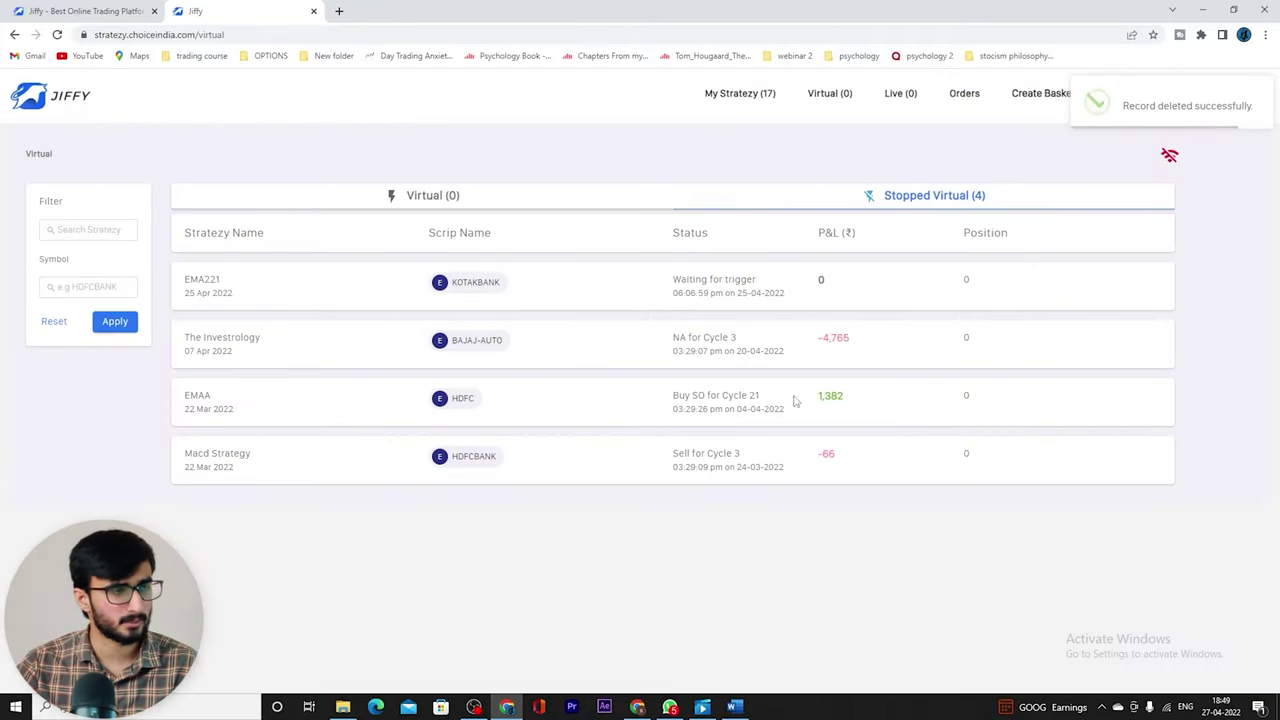
Step: Check the live trading section, the virtual order book and the list of own strategies
{"action": "left_click", "coordinate": [897, 93]}
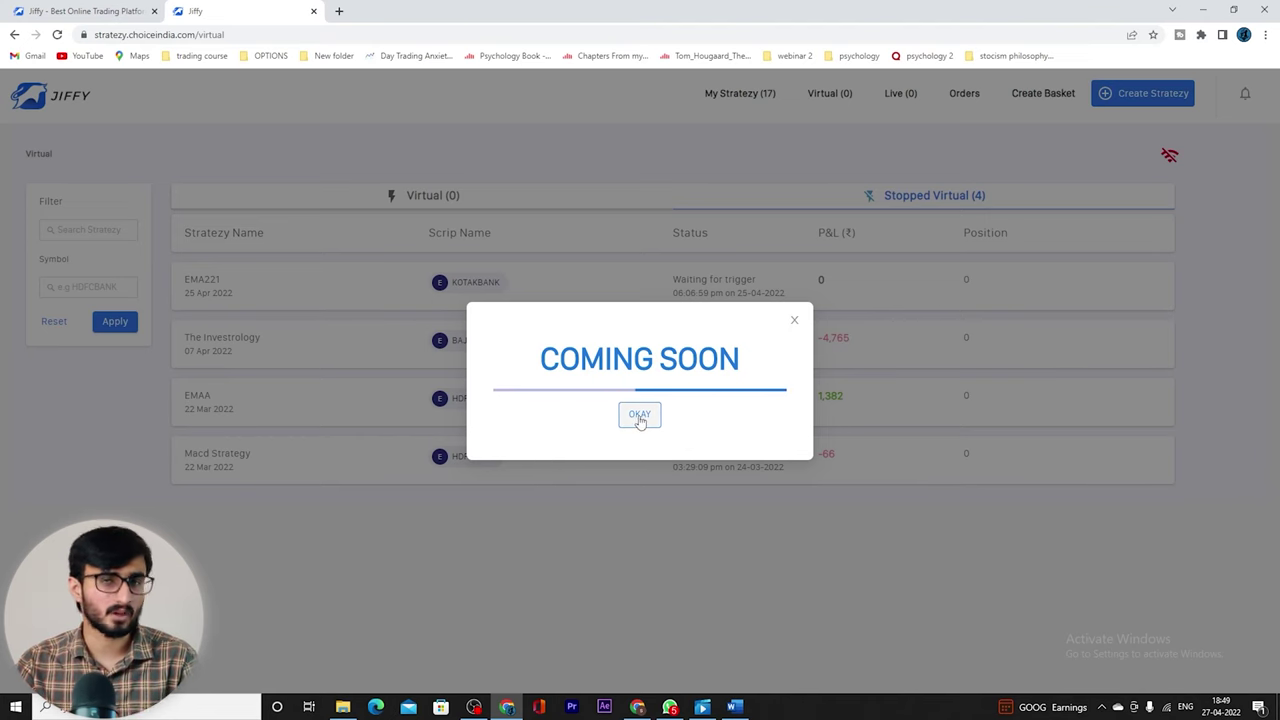
{"action": "left_click", "coordinate": [639, 416]}
{"action": "left_click", "coordinate": [960, 93]}
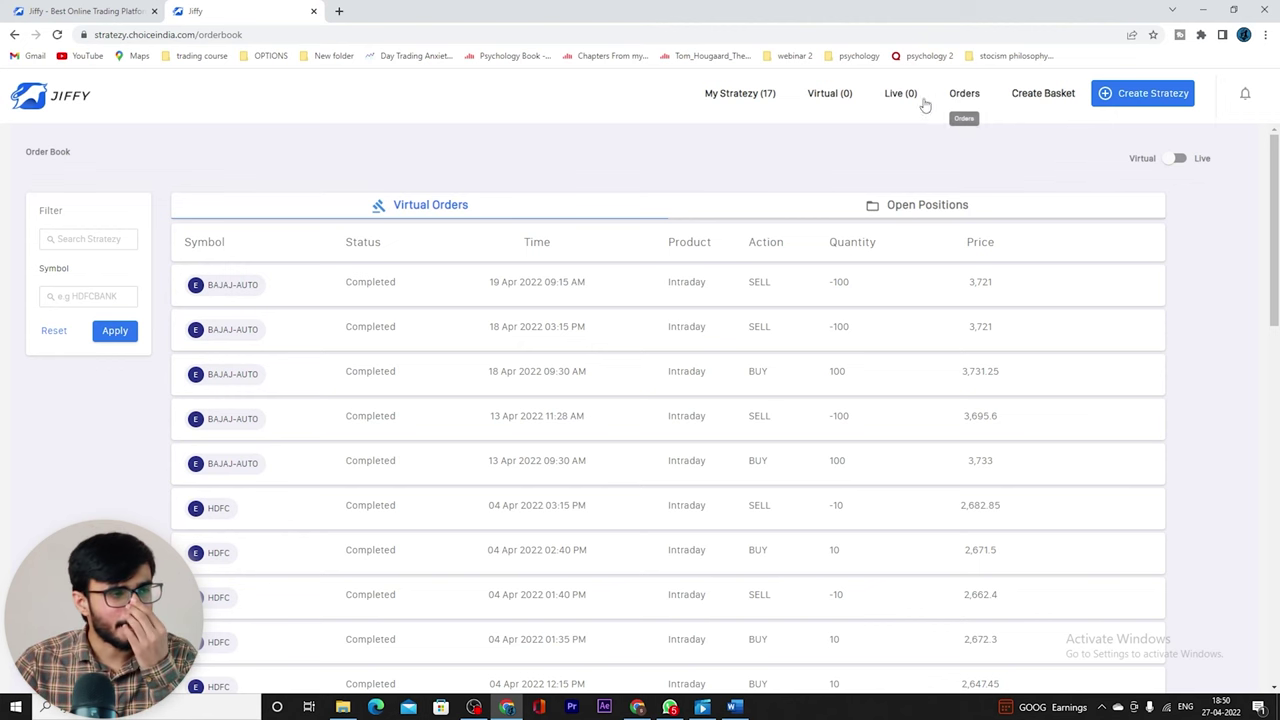
{"action": "left_click", "coordinate": [755, 93]}
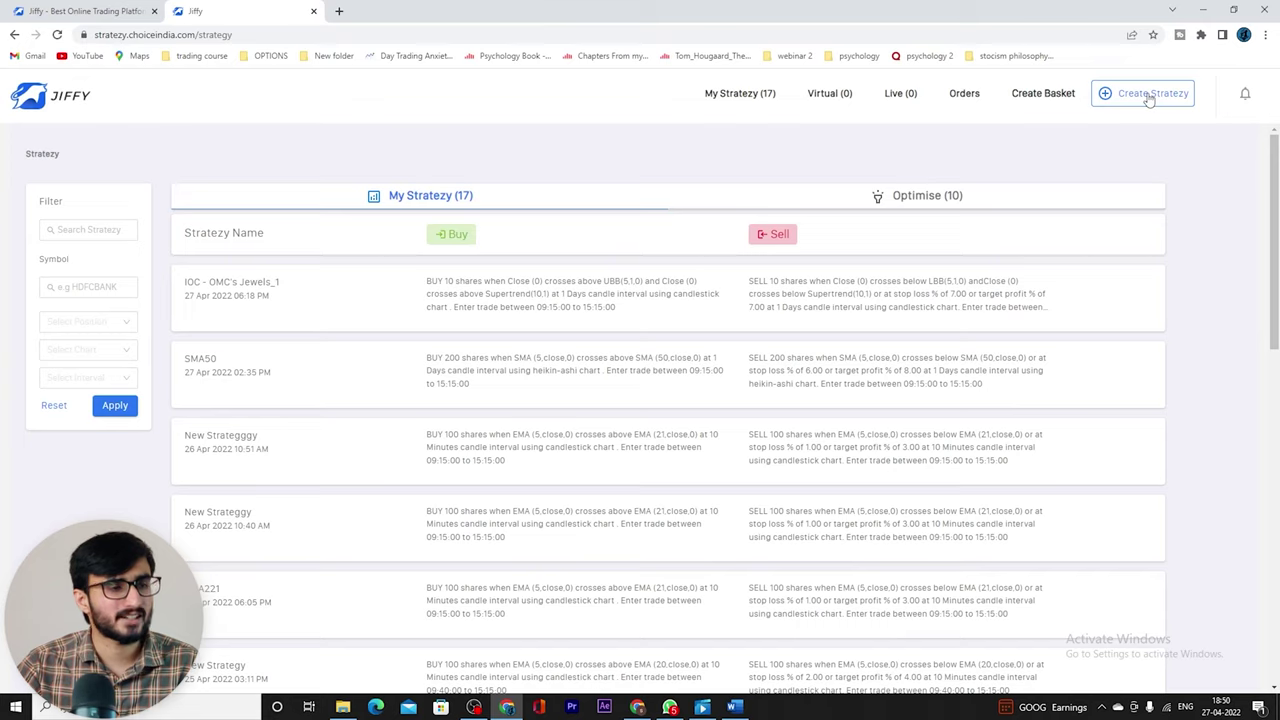
Step: Start creating a new strategy and name it with the person's name followed by EMA
{"action": "left_click", "coordinate": [1150, 94]}
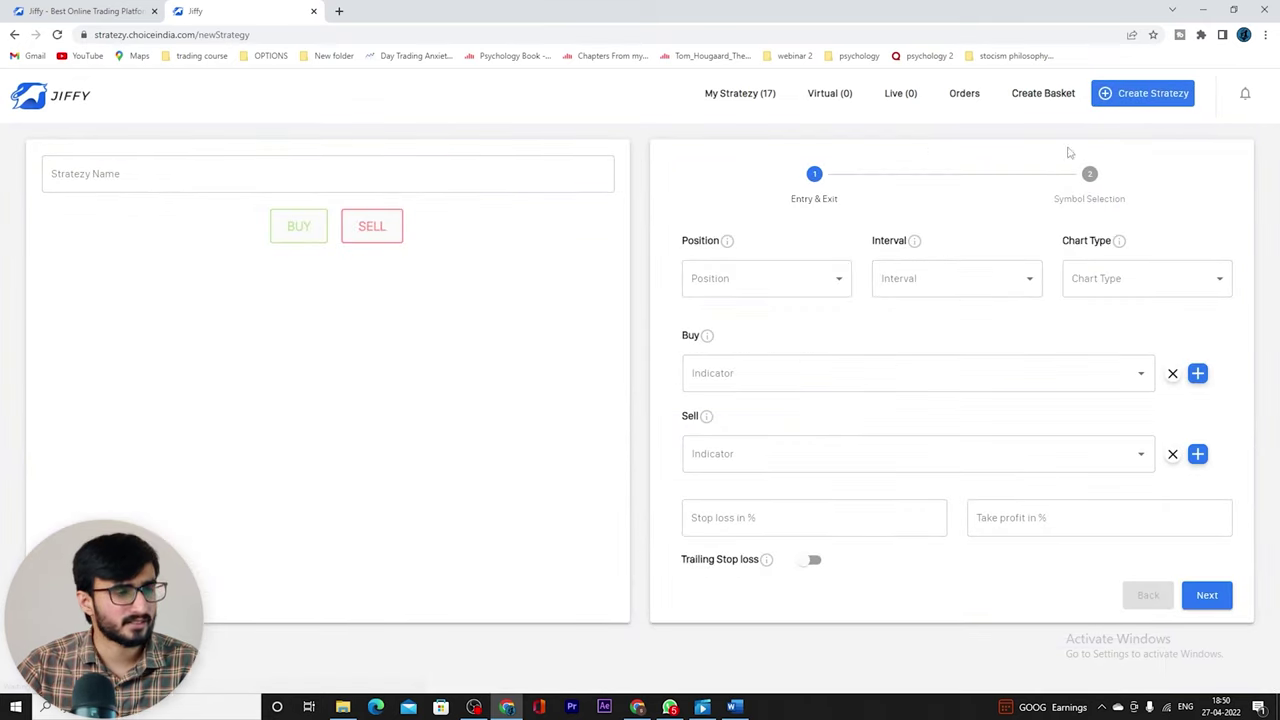
{"action": "left_click", "coordinate": [486, 180]}
{"action": "type", "text": "SHI"}
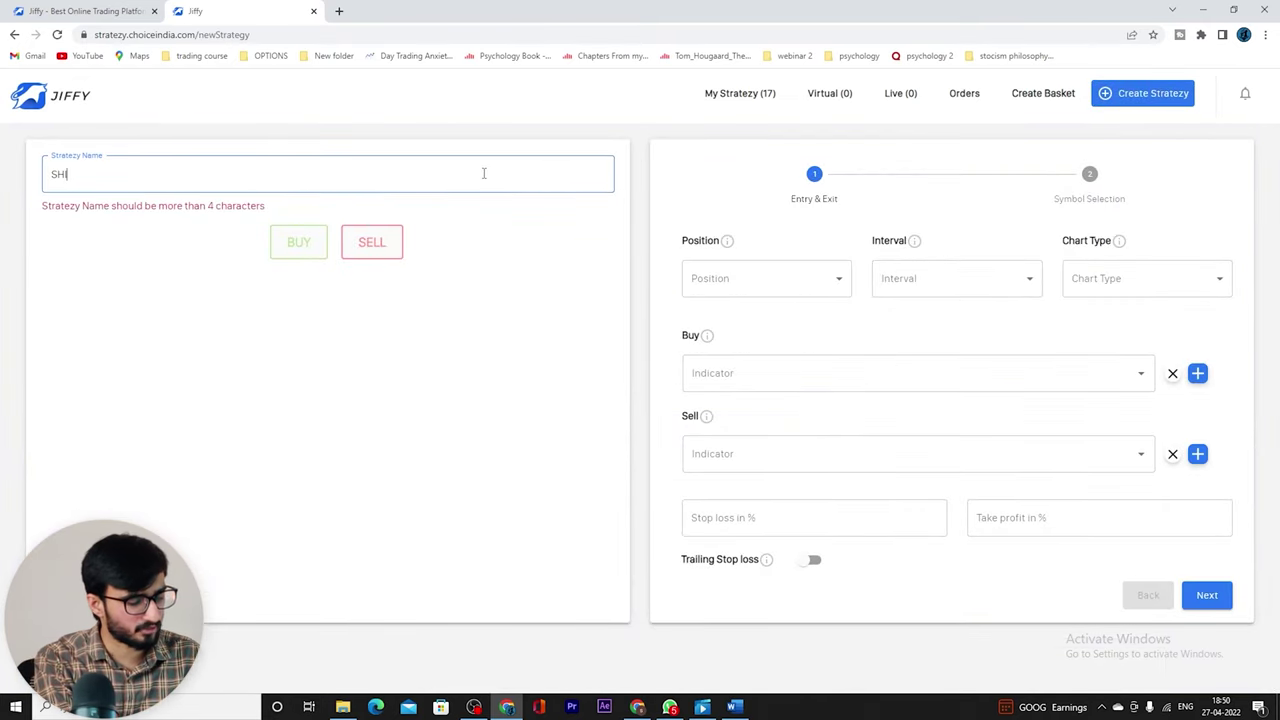
{"action": "type", "text": "VANSHBHAISN EMA"}
Step: Set the strategy's position to Both, the interval to 15 Minutes and the chart type to Candlestick
{"action": "left_click", "coordinate": [829, 284]}
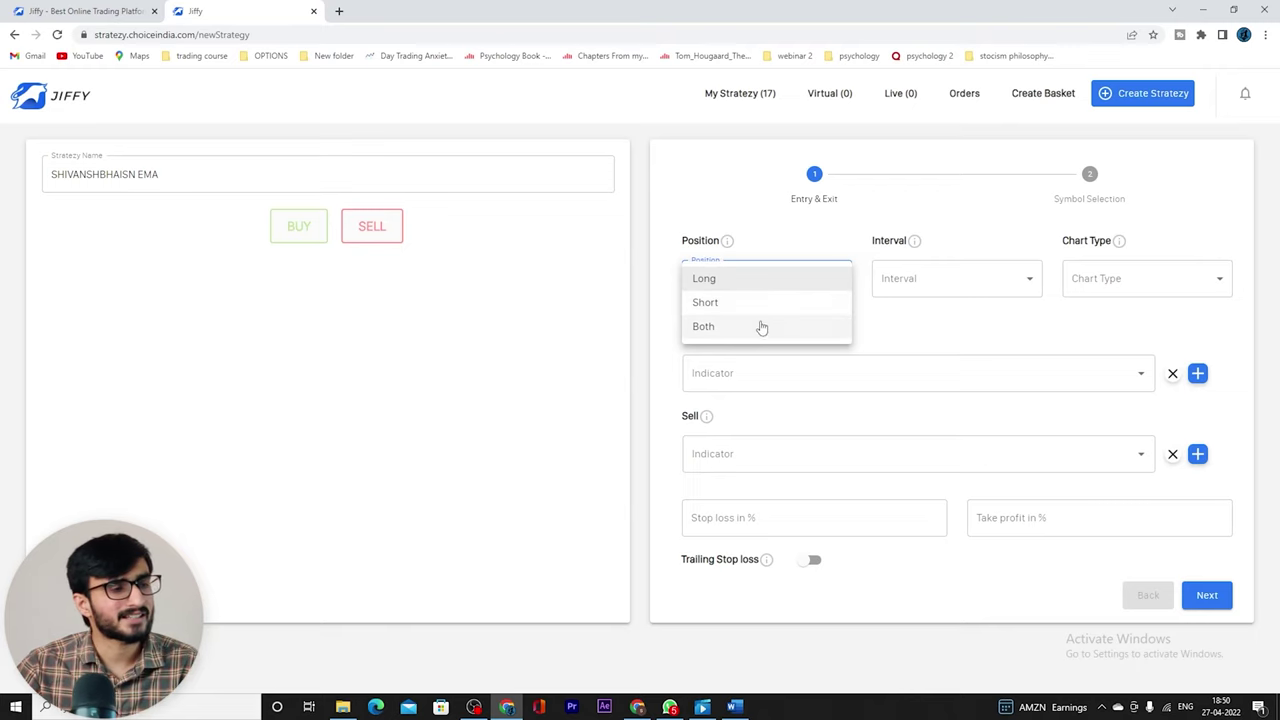
{"action": "left_click", "coordinate": [760, 328]}
{"action": "left_click", "coordinate": [930, 288]}
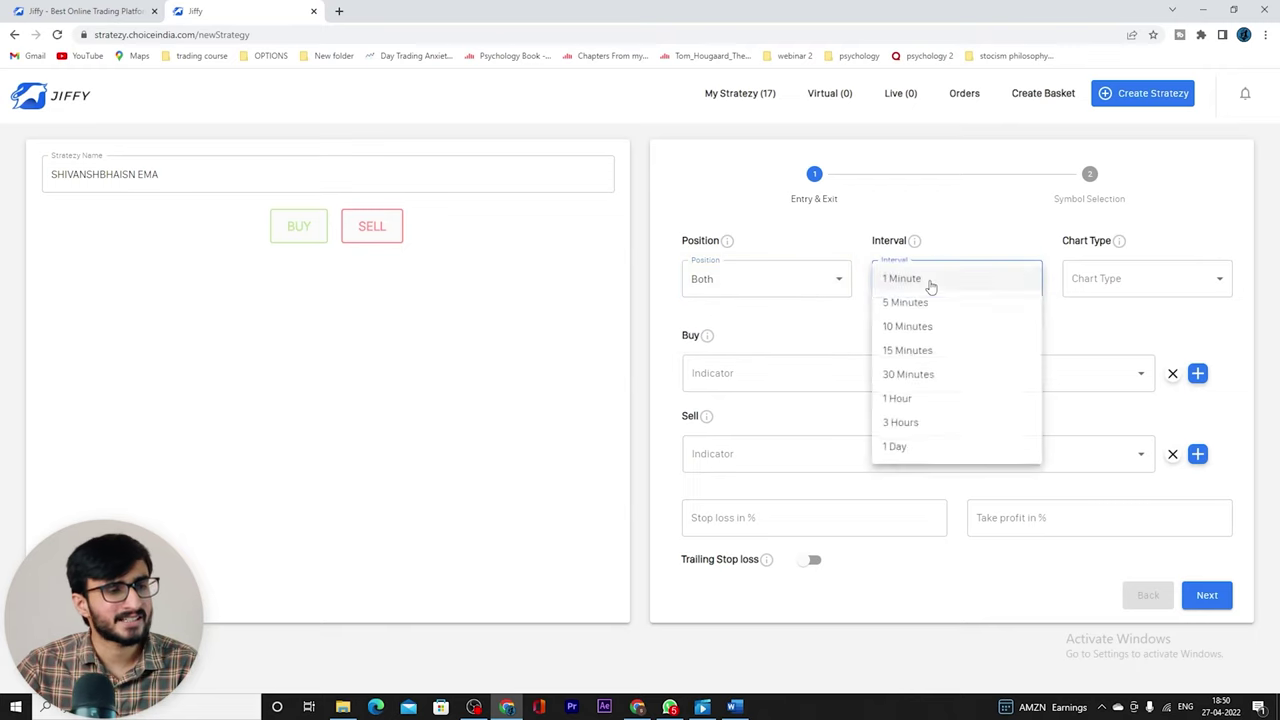
{"action": "left_click", "coordinate": [916, 352]}
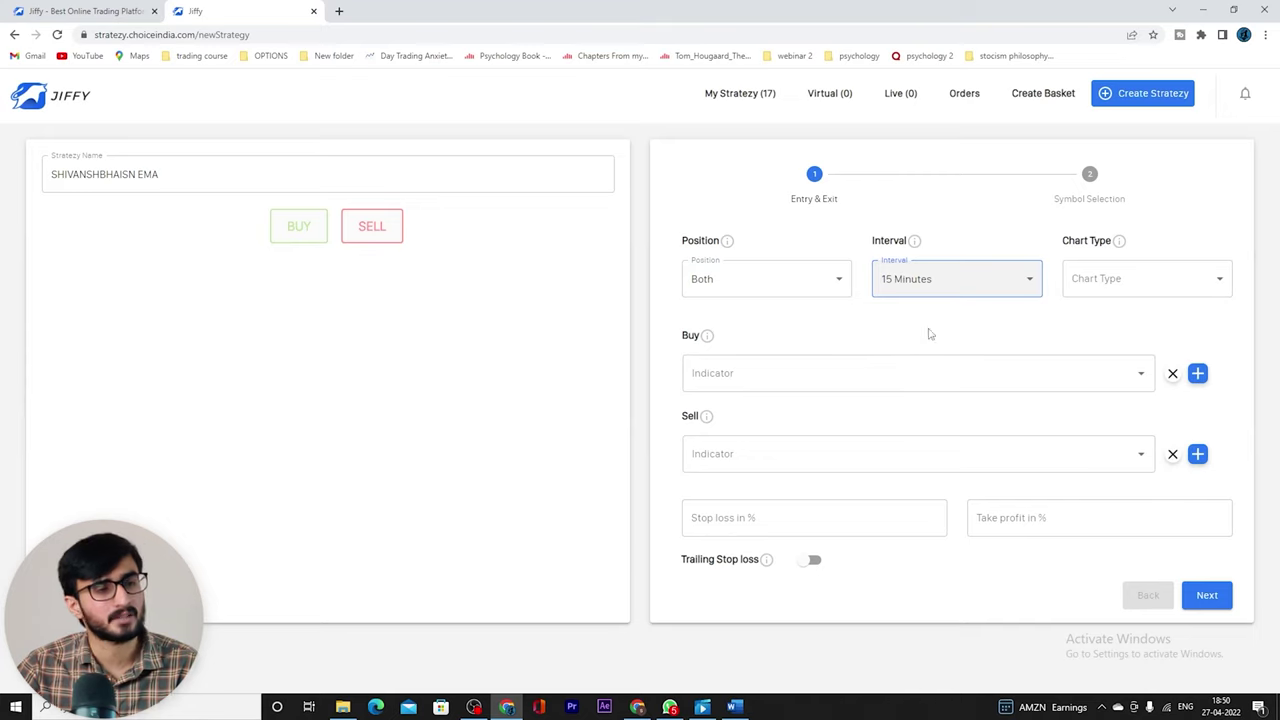
{"action": "left_click", "coordinate": [1107, 285]}
{"action": "left_click", "coordinate": [1105, 280]}
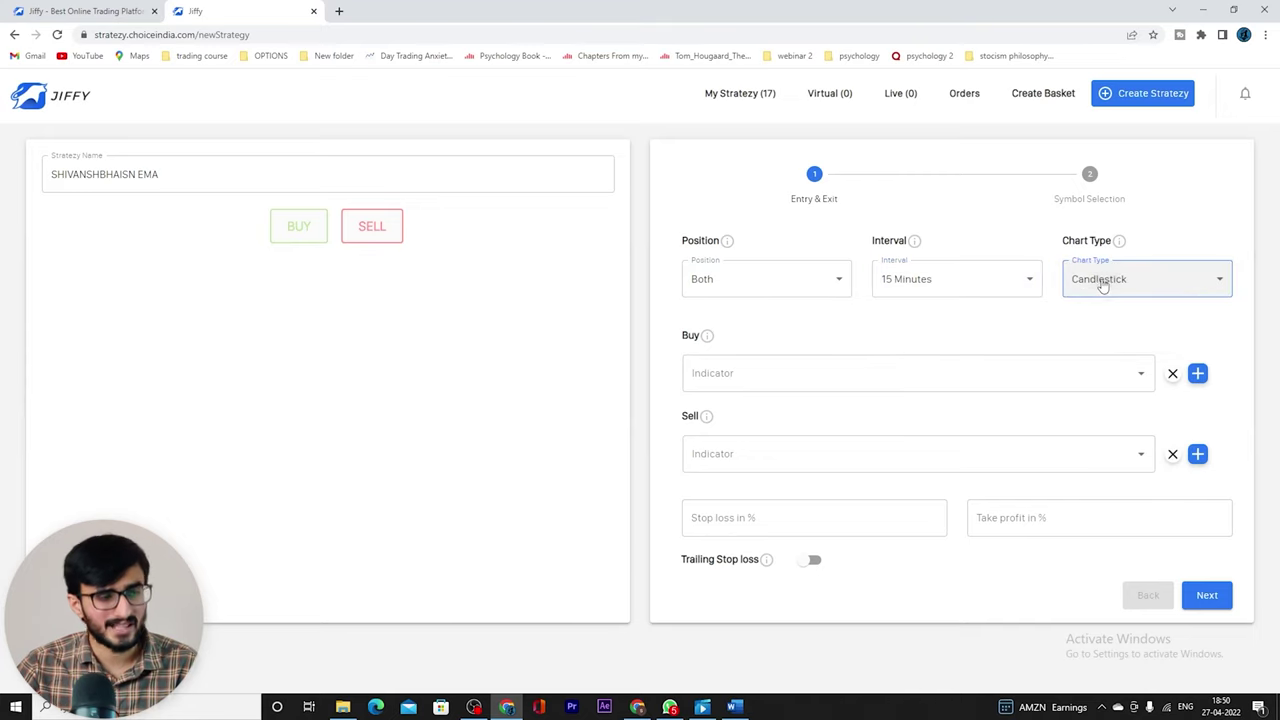
Step: Define the buy condition as EMA with period 20 crossing above EMA with period 50, both on close with offset 0
{"action": "left_click", "coordinate": [838, 373]}
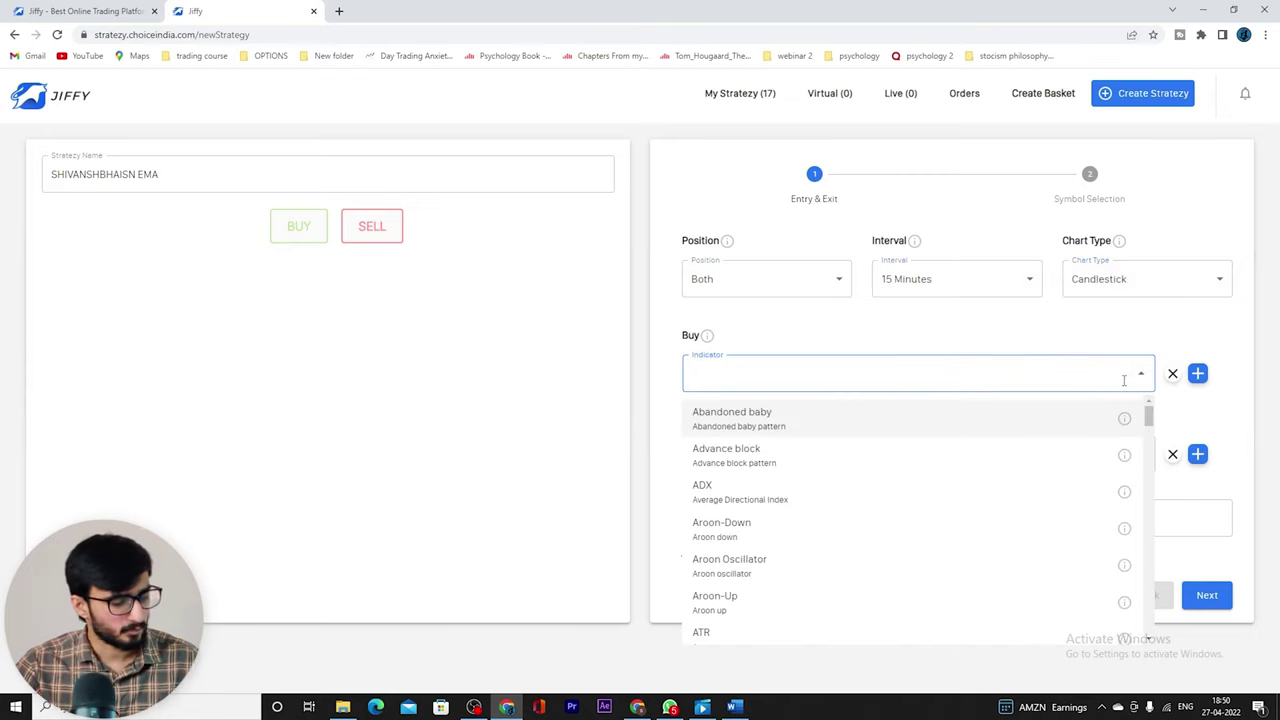
{"action": "type", "text": "EMA"}
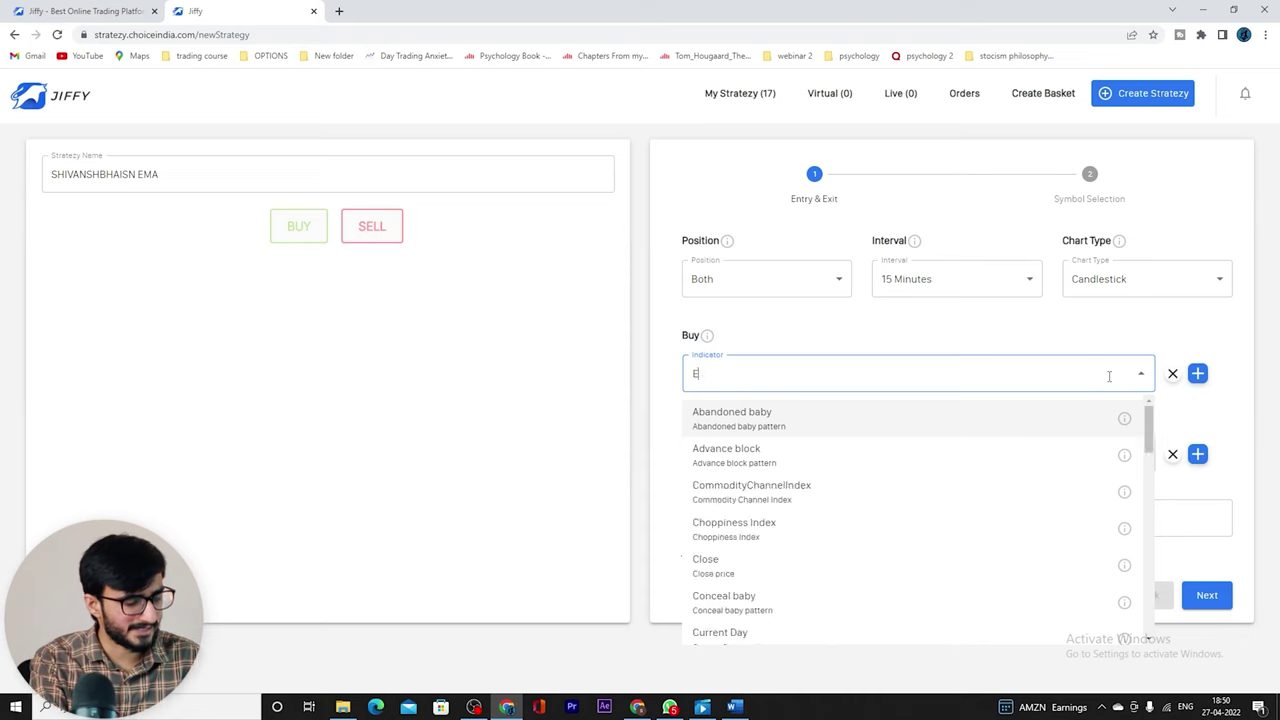
{"action": "left_click", "coordinate": [900, 455]}
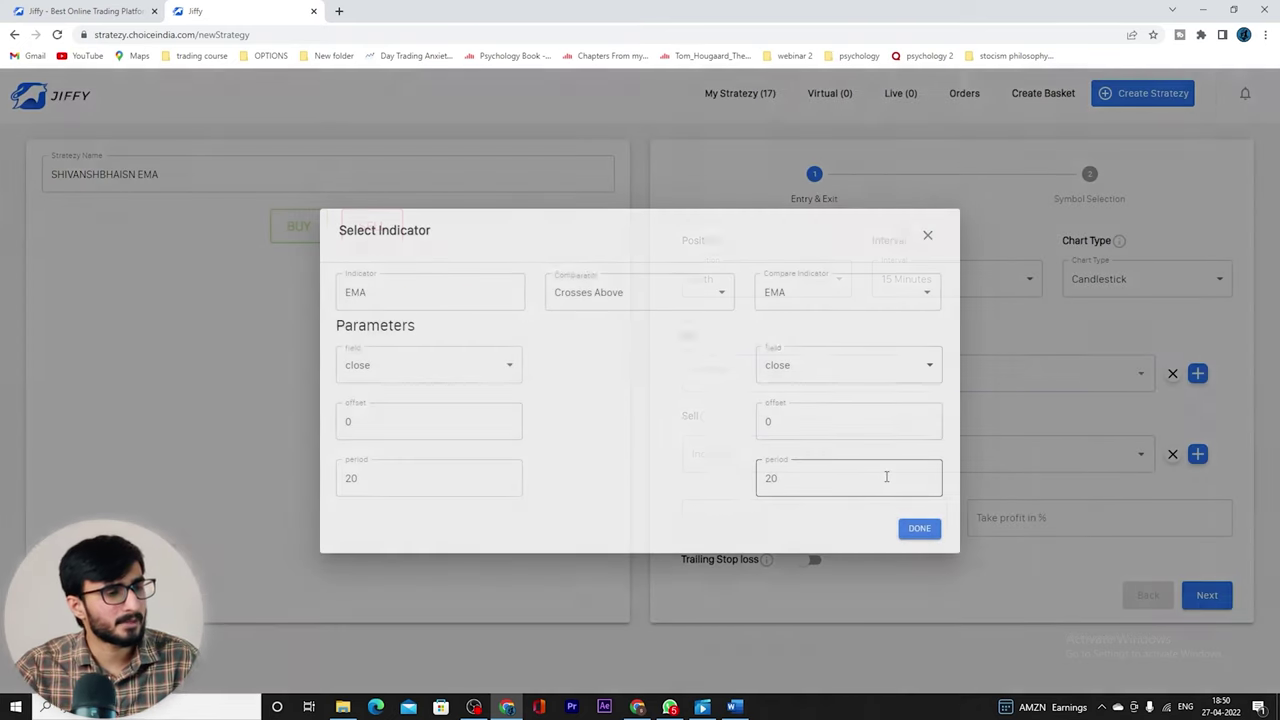
{"action": "left_click_drag", "start_coordinate": [814, 473], "coordinate": [737, 495]}
{"action": "type", "text": "50"}
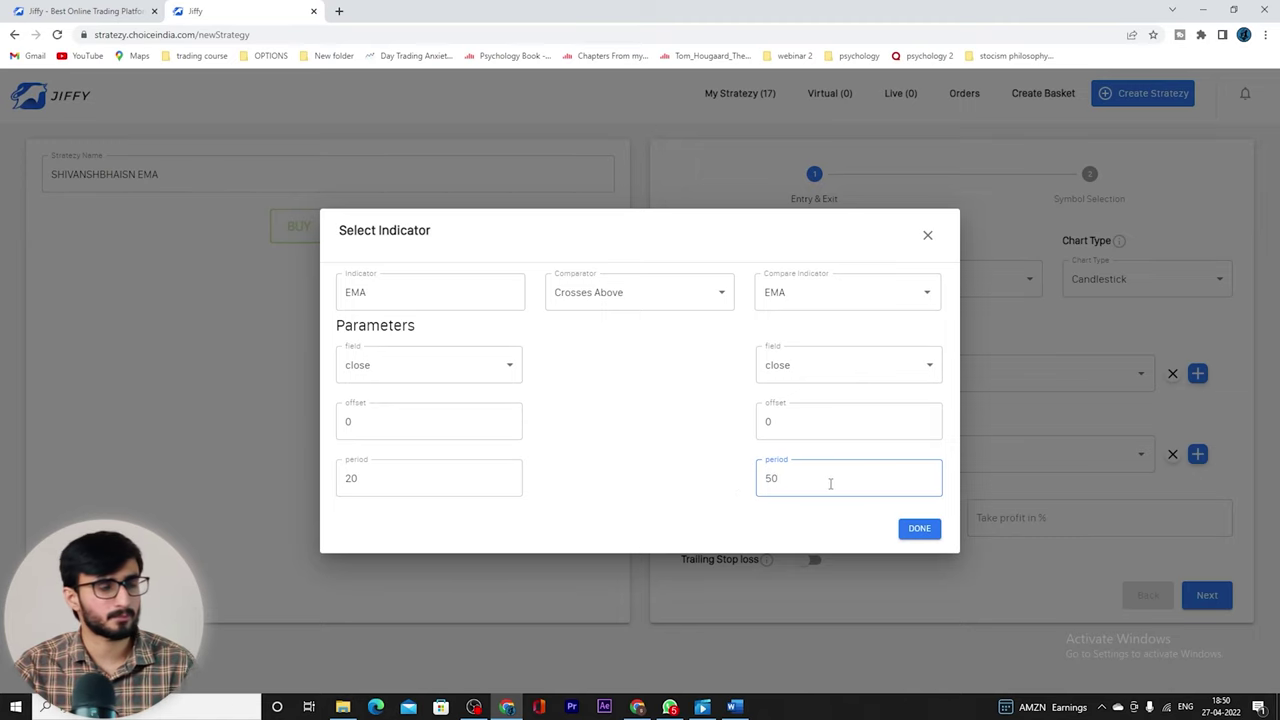
{"action": "left_click", "coordinate": [928, 531]}
Step: Try to add a second buy condition joined with And, searching for the Close indicator
{"action": "left_click", "coordinate": [1197, 373]}
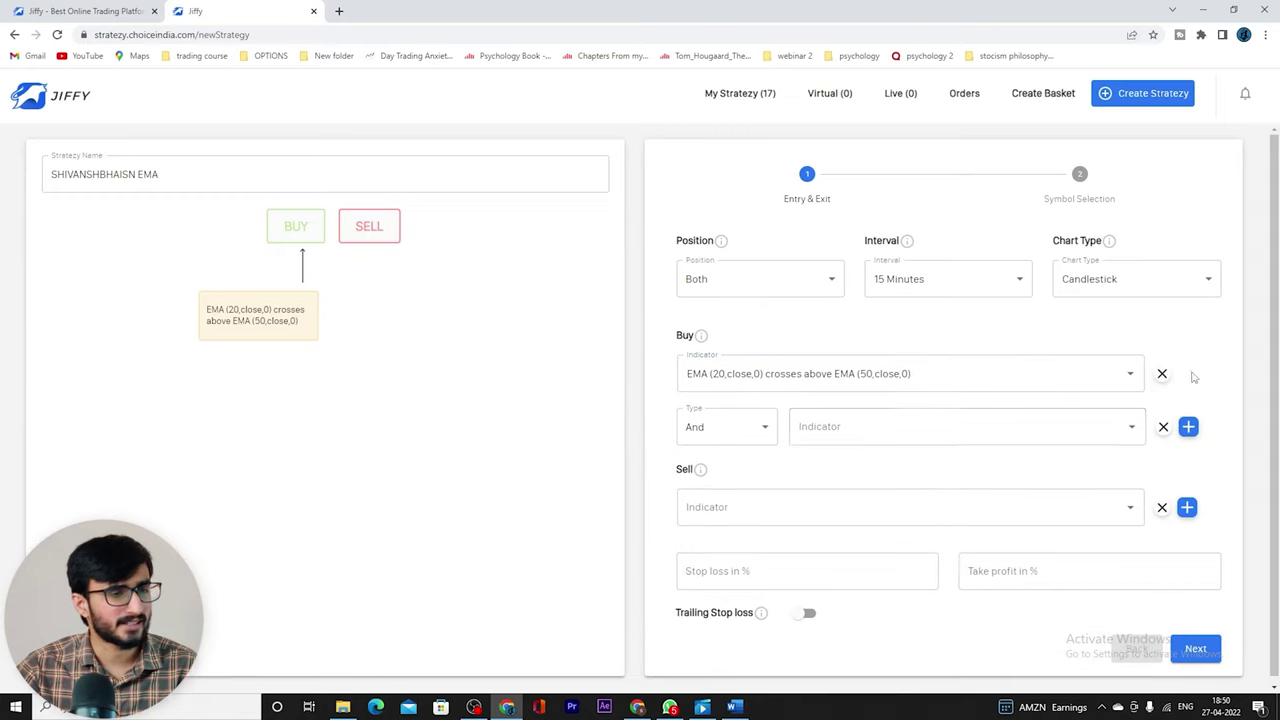
{"action": "left_click", "coordinate": [904, 430]}
{"action": "type", "text": "Cl"}
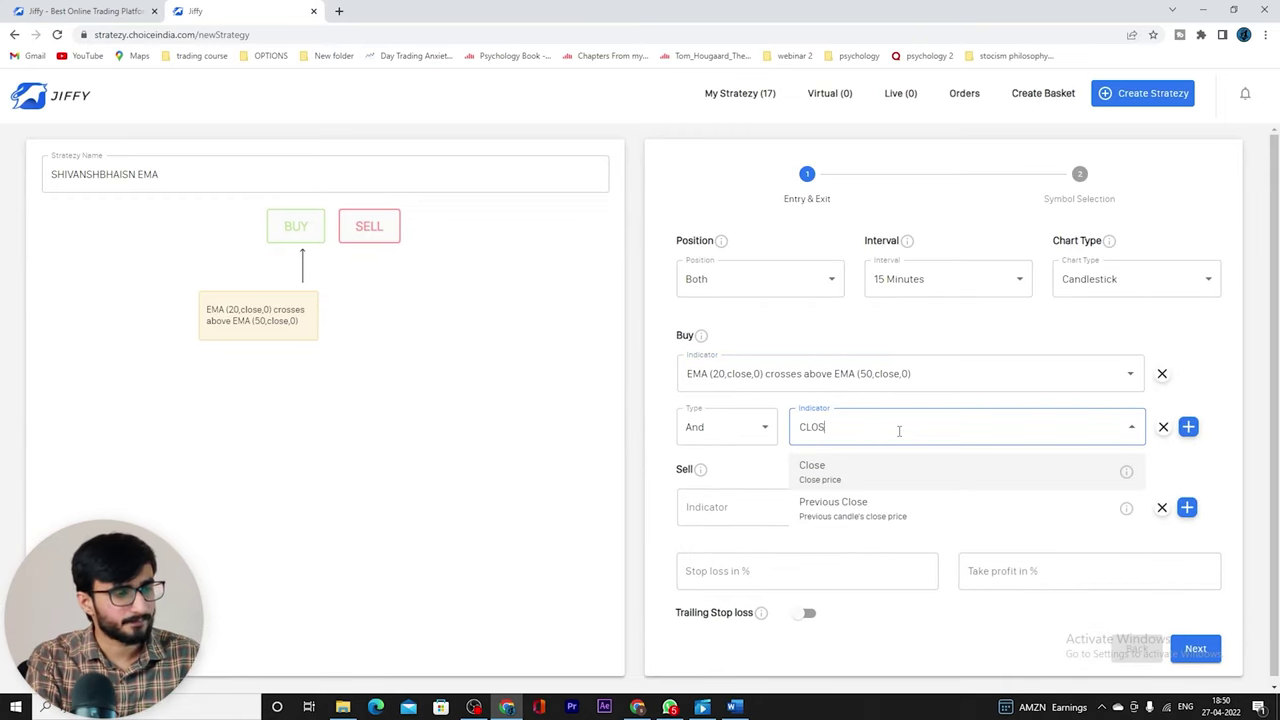
{"action": "type", "text": "OS"}
{"action": "key", "text": "BackSpace"}
{"action": "key", "text": "BackSpace"}
{"action": "key", "text": "BackSpace"}
{"action": "key", "text": "BackSpace"}
{"action": "left_click", "coordinate": [1216, 474]}
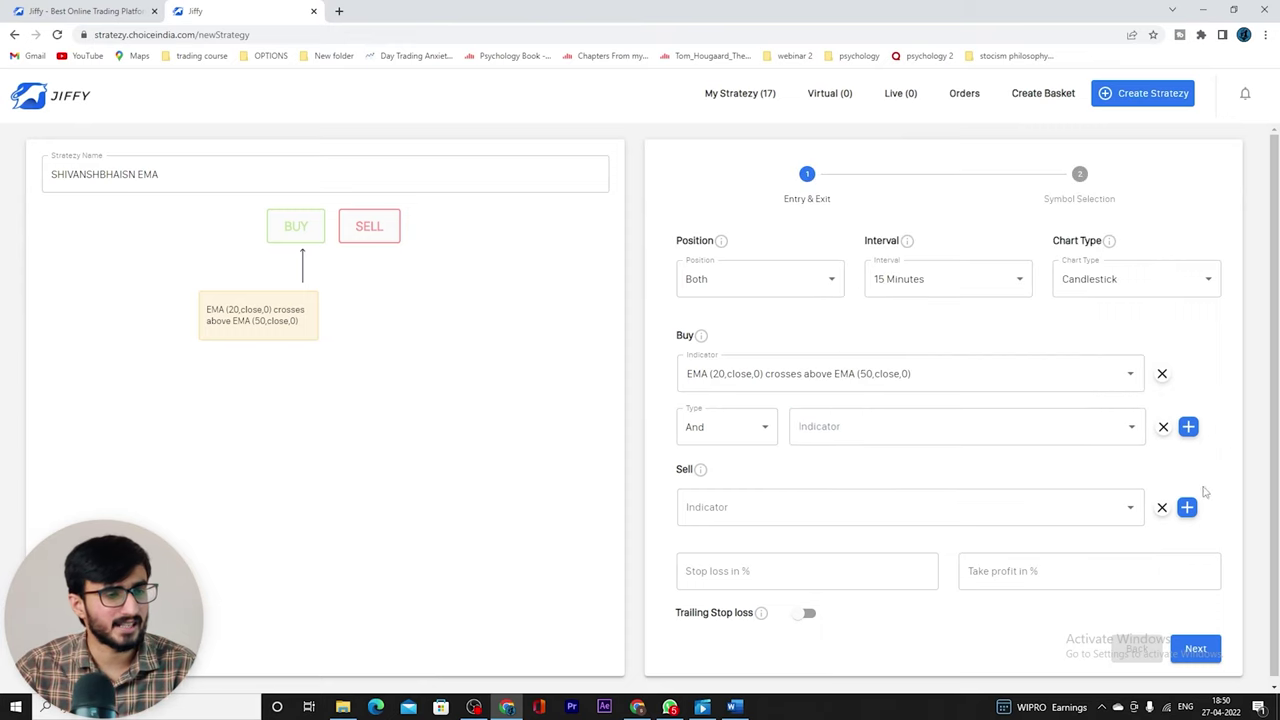
Step: Define the sell condition as EMA with period 20 crossing below EMA with period 50, both on close with offset 0
{"action": "left_click", "coordinate": [1035, 512]}
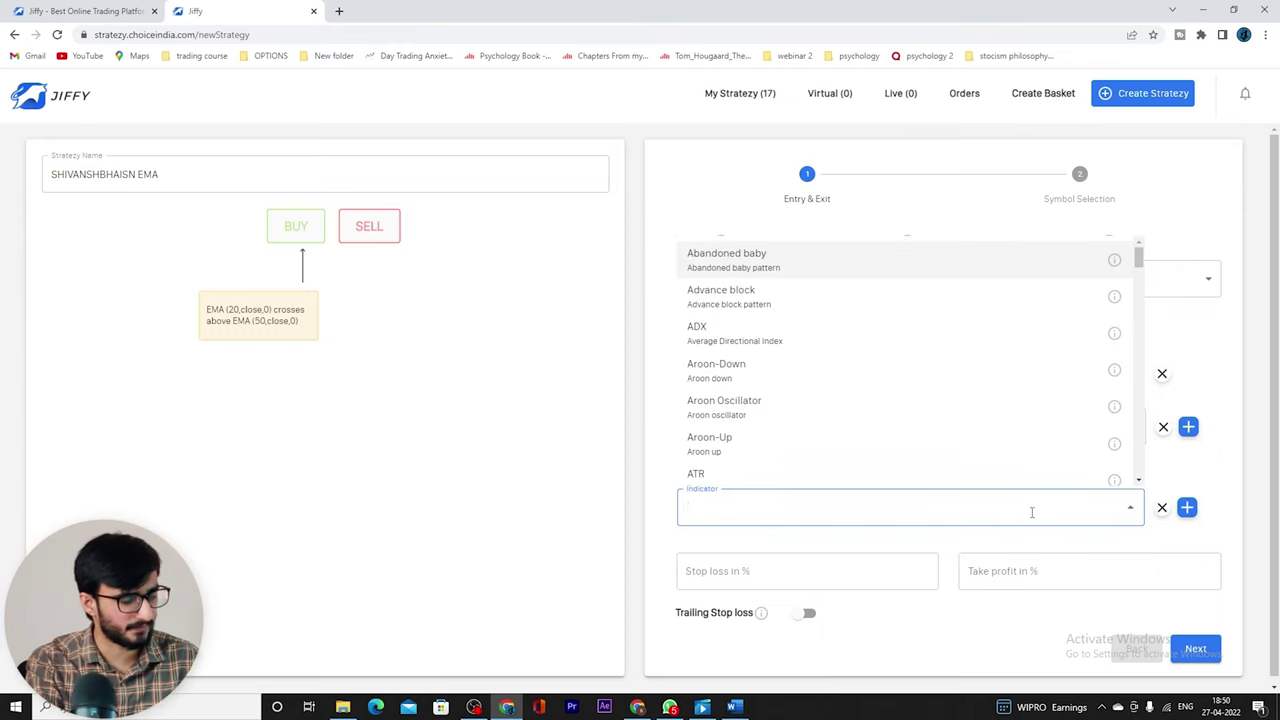
{"action": "type", "text": "EMA"}
{"action": "left_click", "coordinate": [884, 580]}
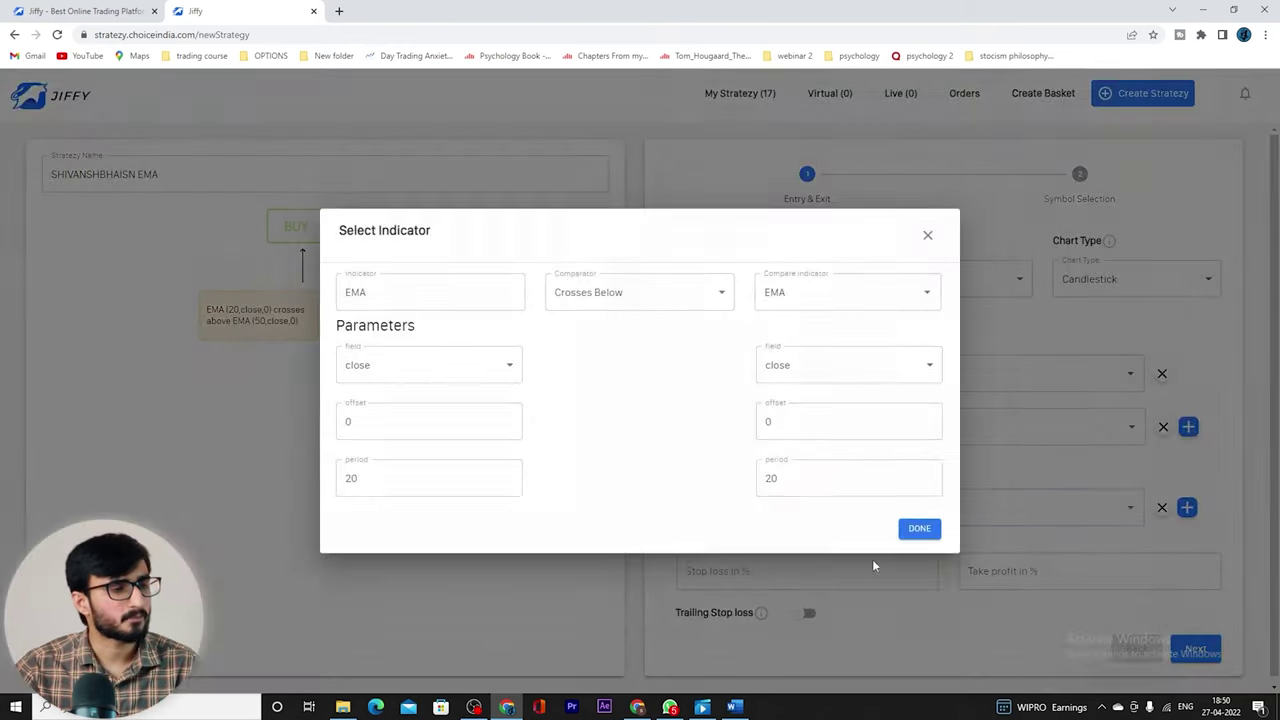
{"action": "left_click_drag", "start_coordinate": [803, 474], "coordinate": [738, 485]}
{"action": "type", "text": "5"}
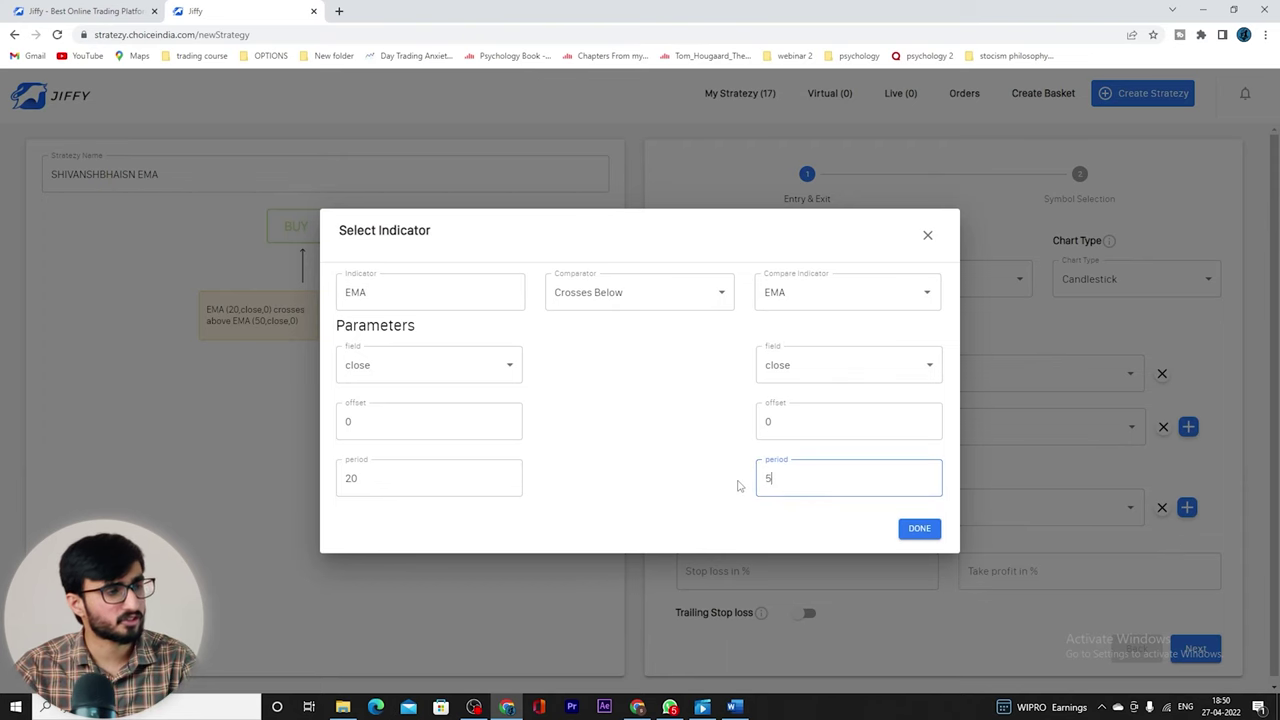
{"action": "type", "text": "0"}
{"action": "left_click", "coordinate": [921, 530]}
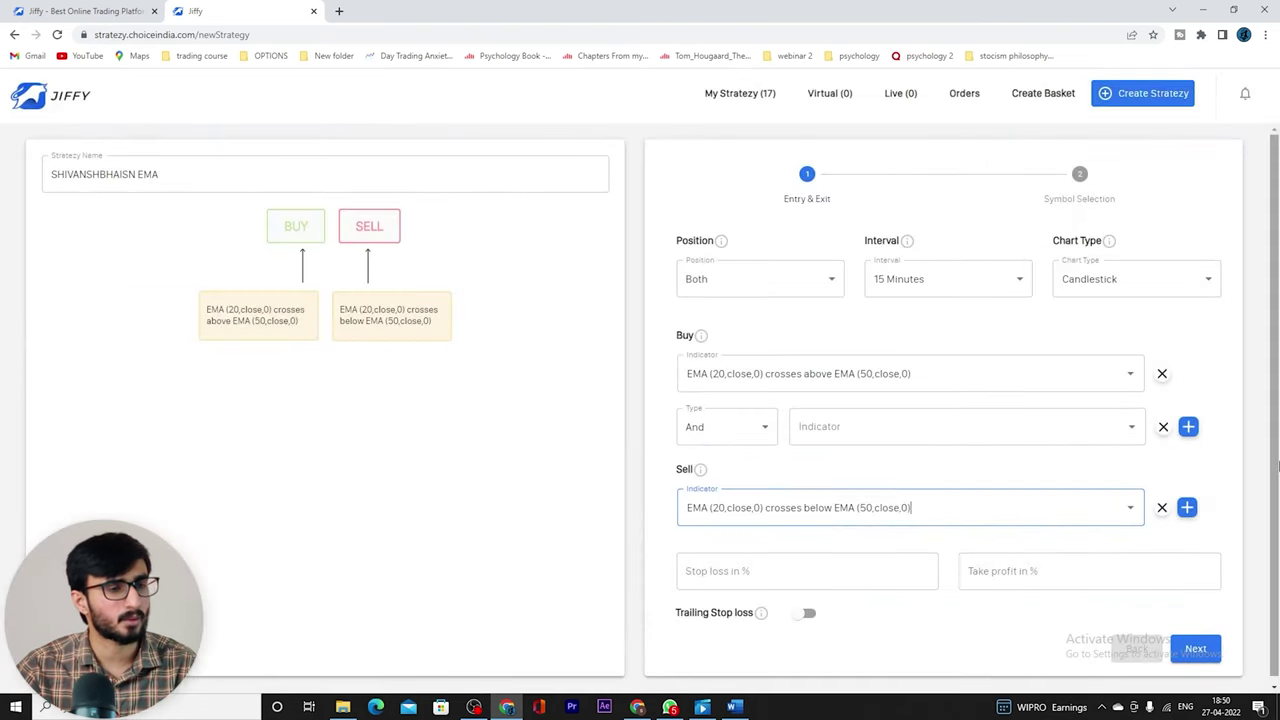
Step: Set the stop loss to 1% and the take profit to 2.5%, and switch trailing stop loss on and back off
{"action": "left_click", "coordinate": [842, 560]}
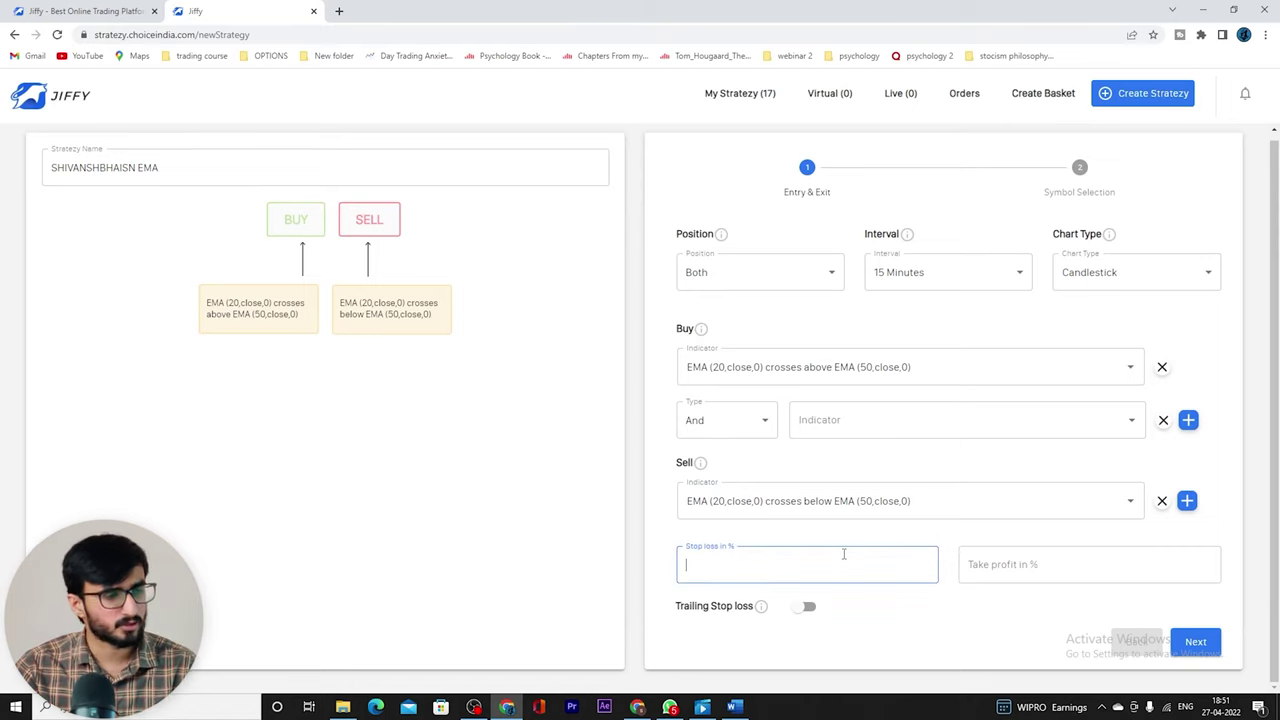
{"action": "left_click", "coordinate": [1016, 567]}
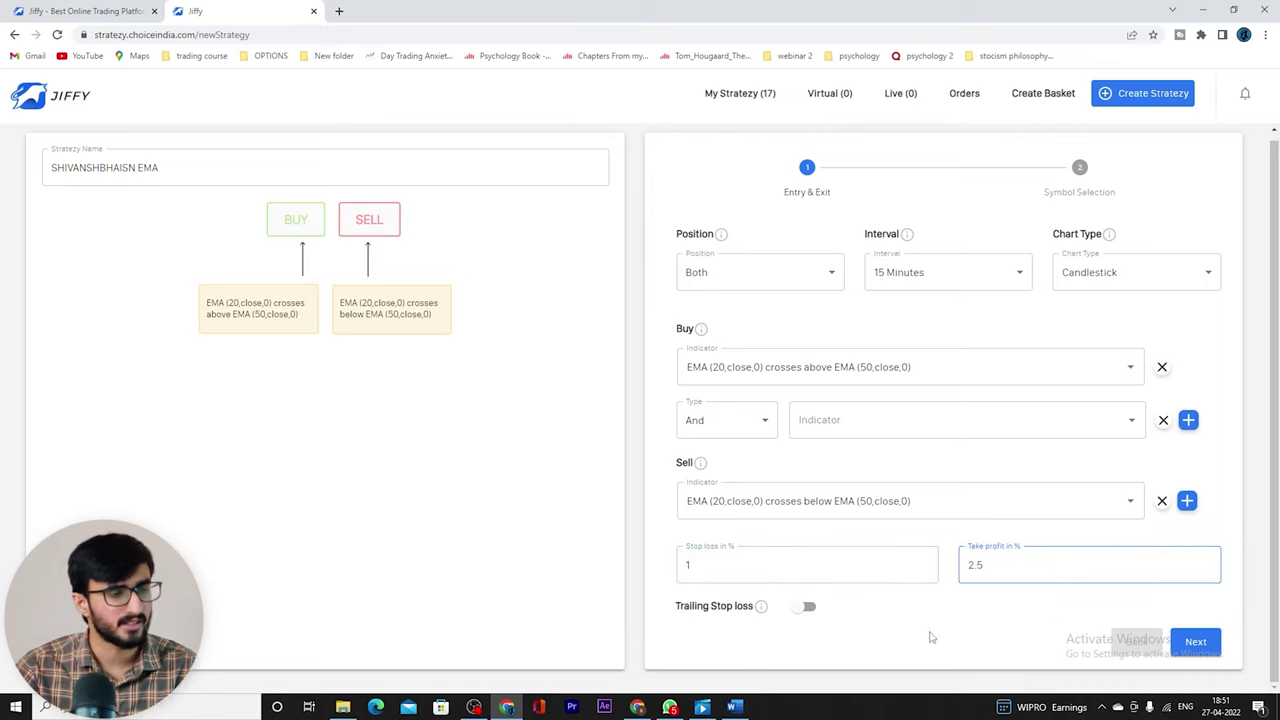
{"action": "left_click", "coordinate": [806, 608]}
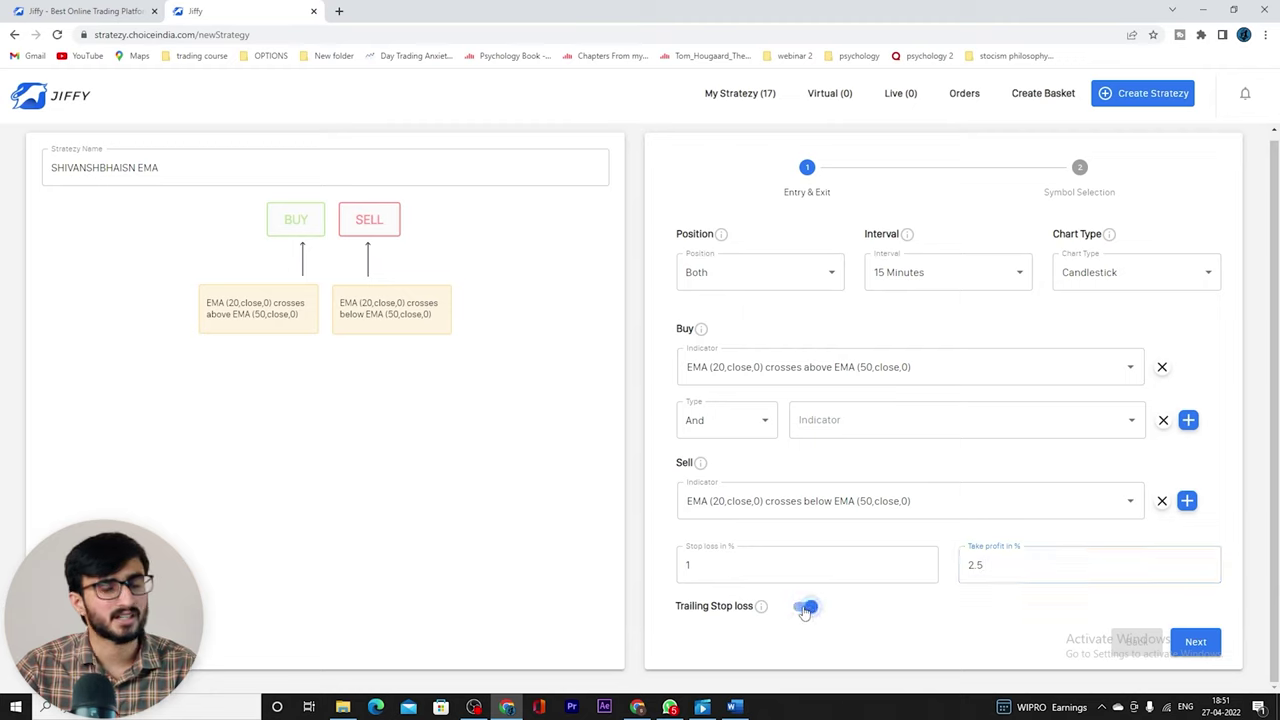
{"action": "left_click", "coordinate": [806, 608]}
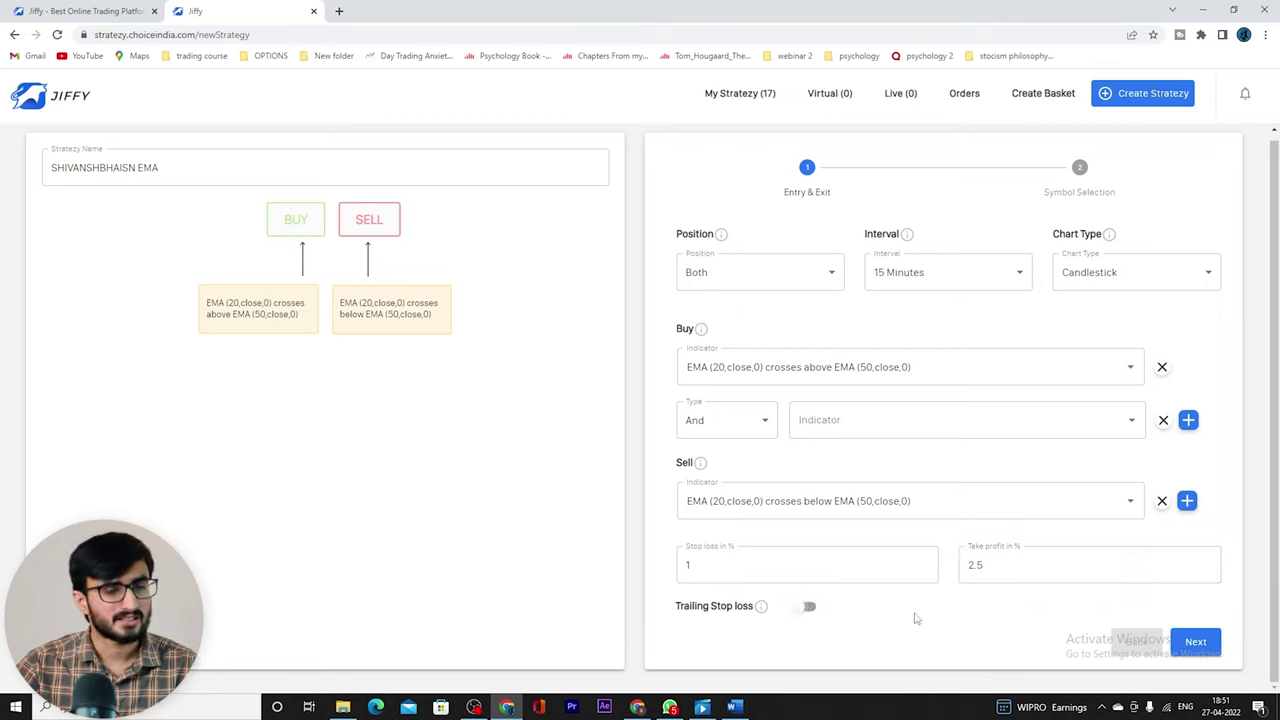
Step: Try to continue to symbol selection and remove the empty second buy condition
{"action": "left_click", "coordinate": [1196, 645]}
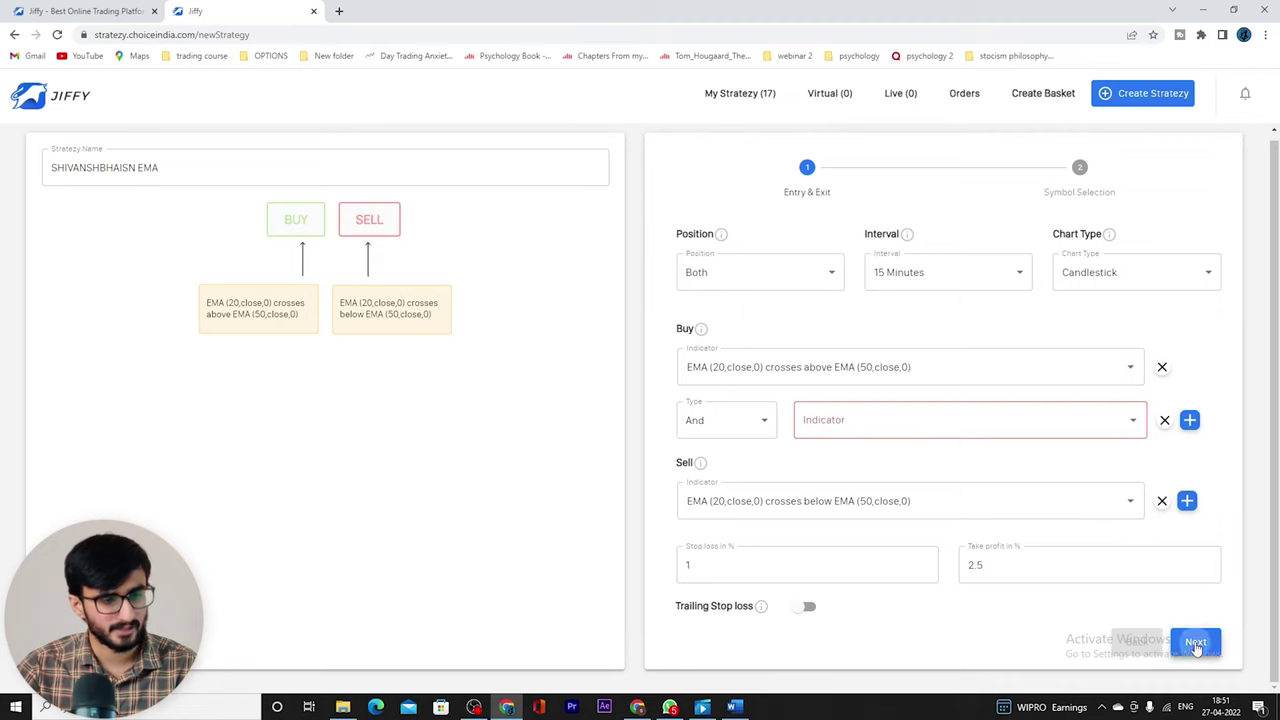
{"action": "left_click", "coordinate": [1015, 423]}
{"action": "left_click", "coordinate": [1166, 424]}
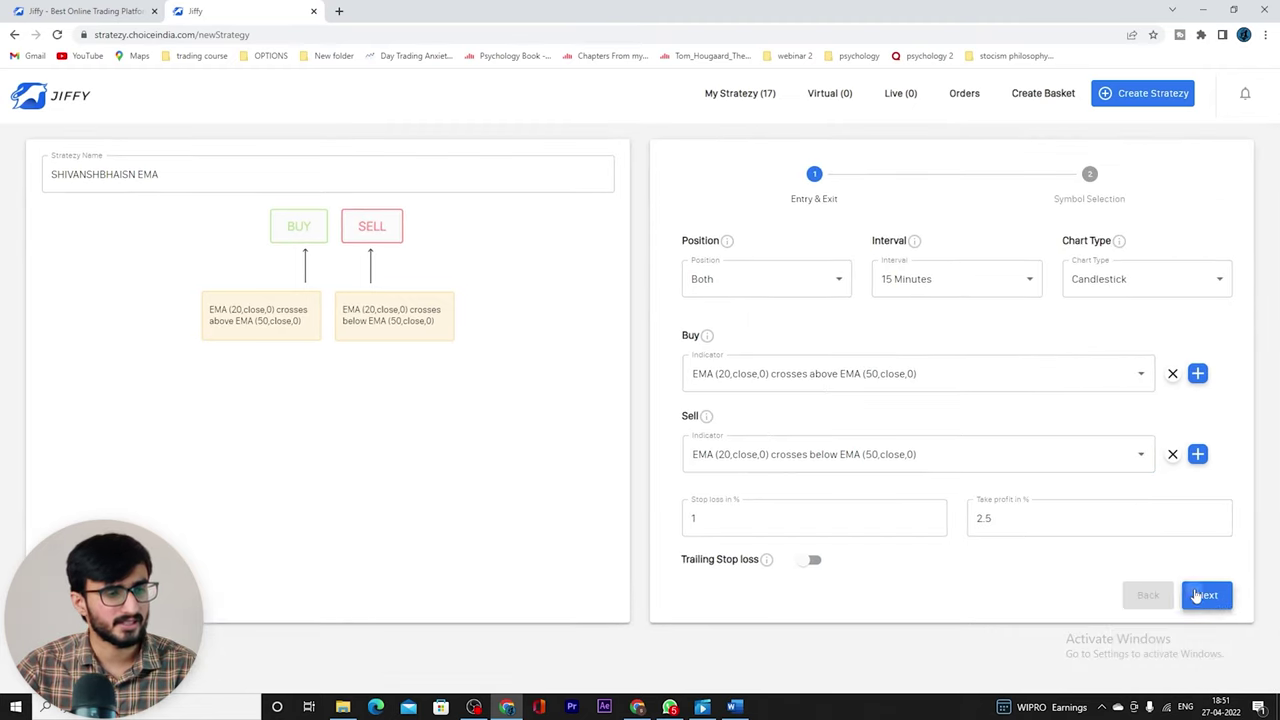
Step: Continue to symbol selection and add the NIFTY IT-BASKET symbols to the strategy
{"action": "left_click", "coordinate": [1196, 596]}
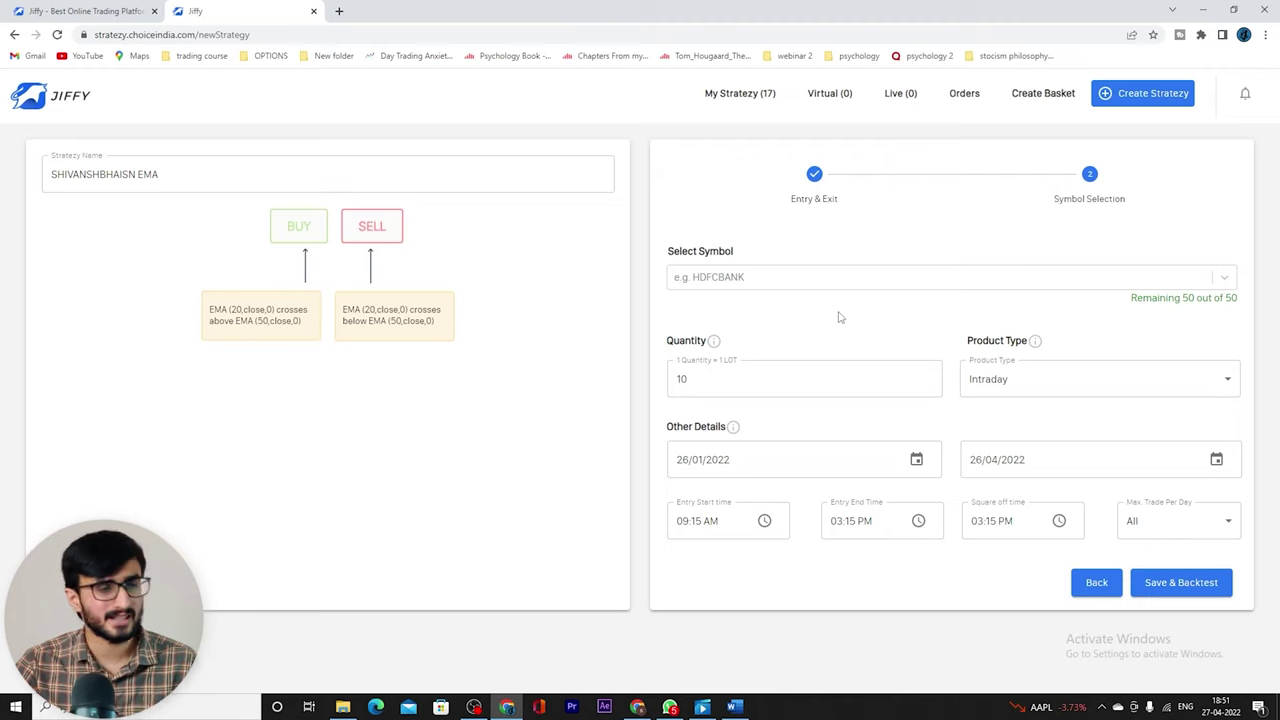
{"action": "left_click", "coordinate": [832, 282]}
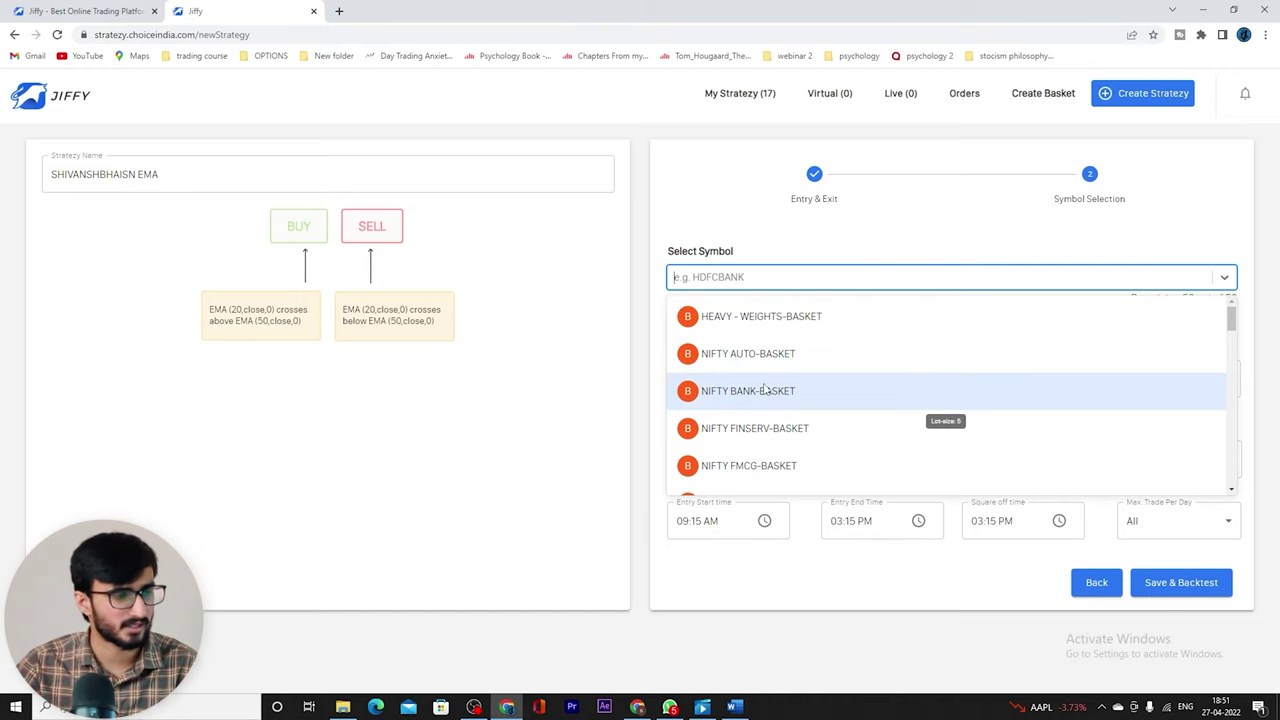
{"action": "scroll", "coordinate": [764, 390], "scroll_direction": "down", "scroll_amount": 3}
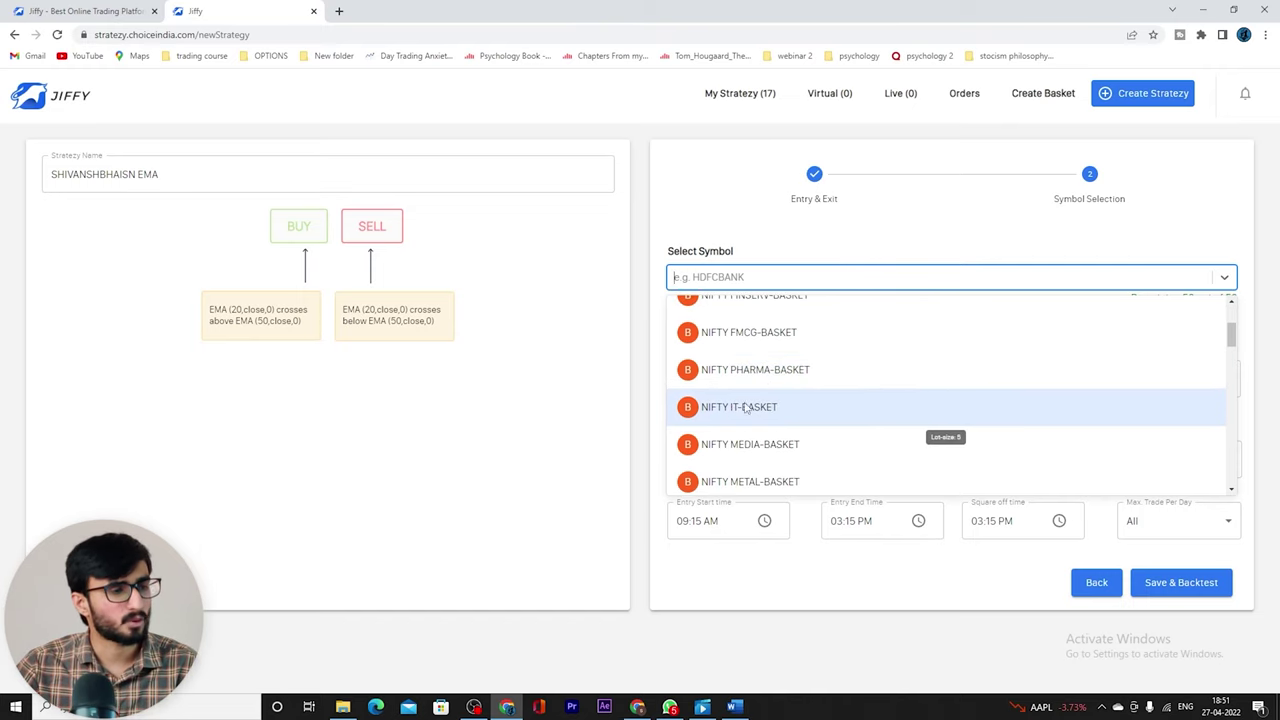
{"action": "left_click", "coordinate": [758, 406]}
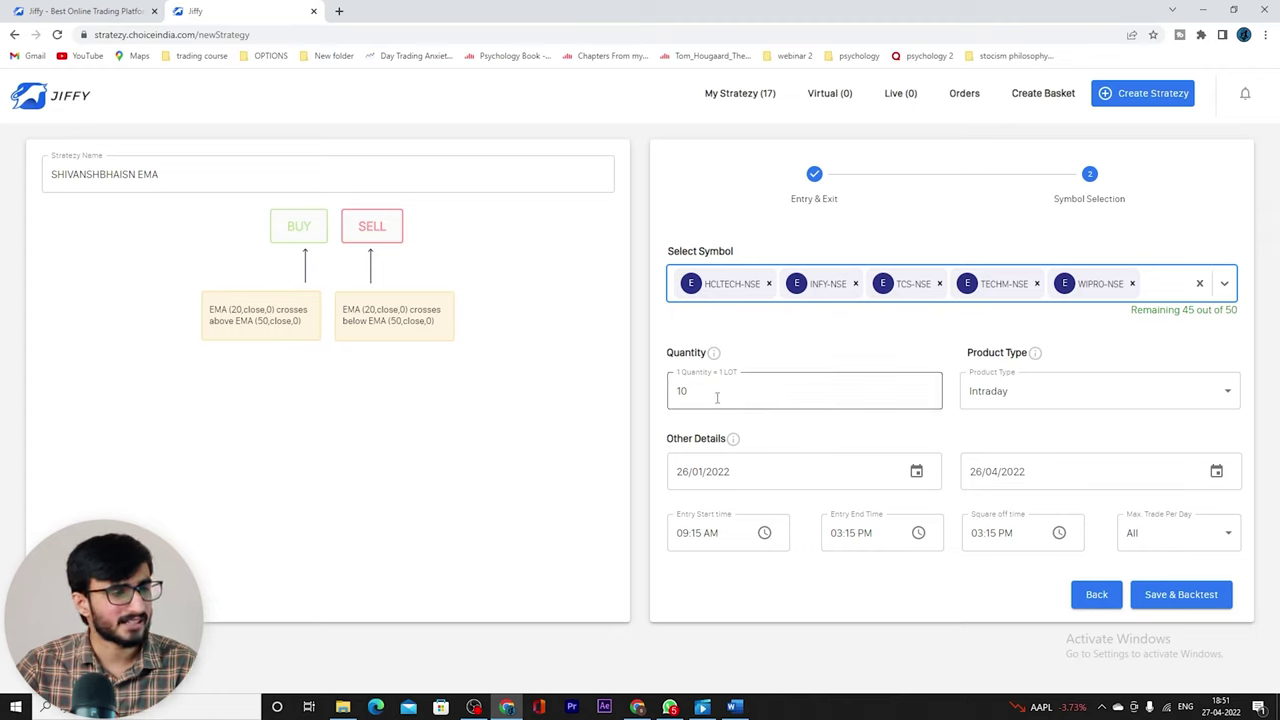
Step: Set the quantity to 100 and the backtest start date to 01/03/2022
{"action": "left_click", "coordinate": [710, 390]}
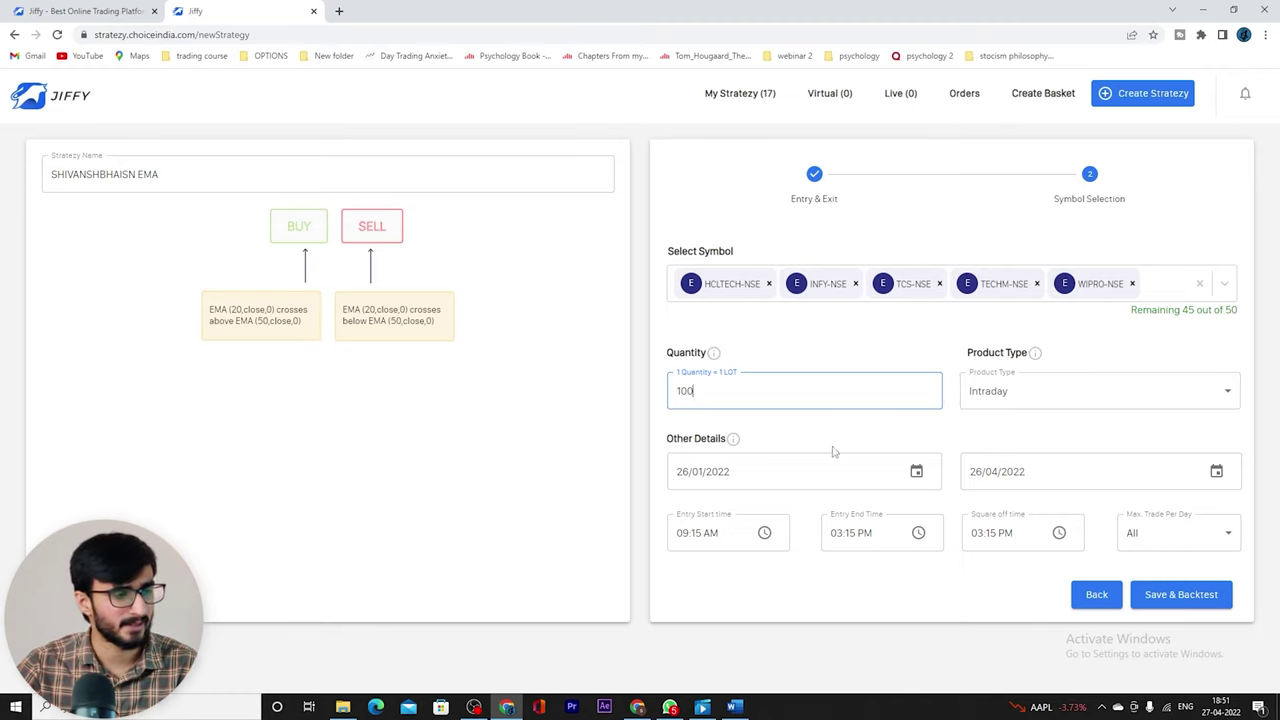
{"action": "left_click", "coordinate": [814, 474]}
{"action": "left_click", "coordinate": [916, 471]}
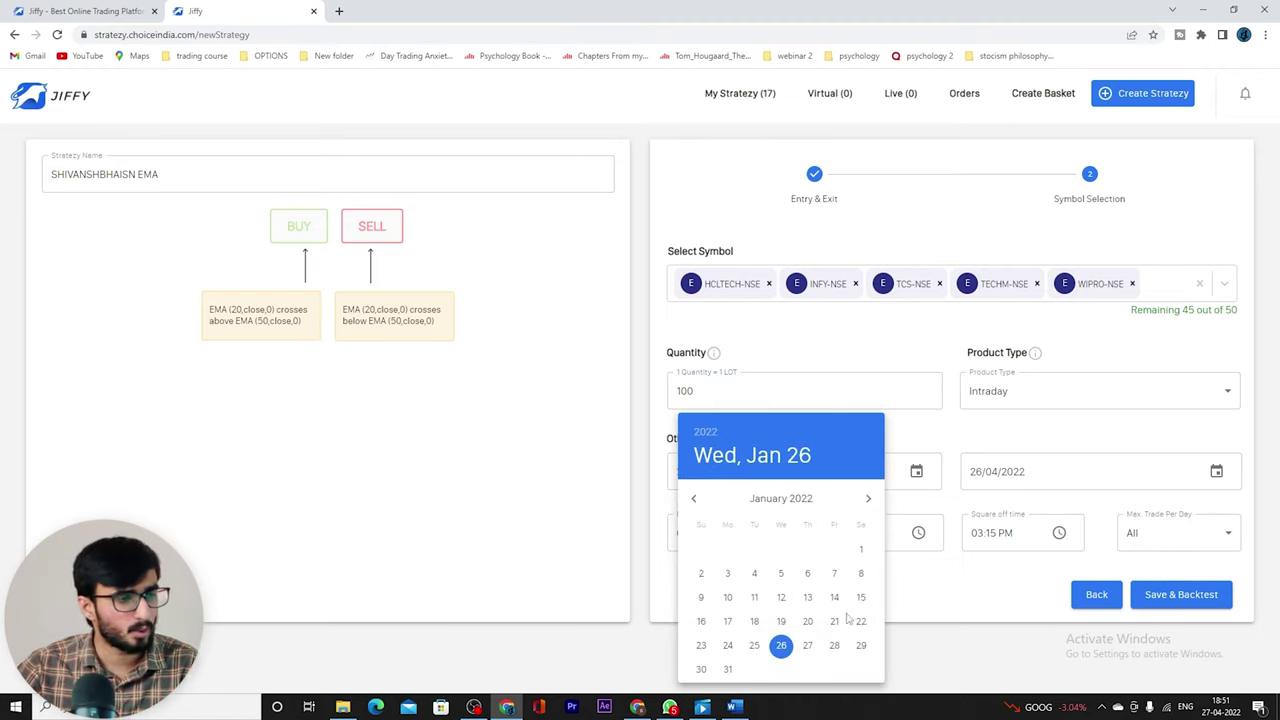
{"action": "left_click", "coordinate": [865, 500]}
{"action": "left_click", "coordinate": [867, 499]}
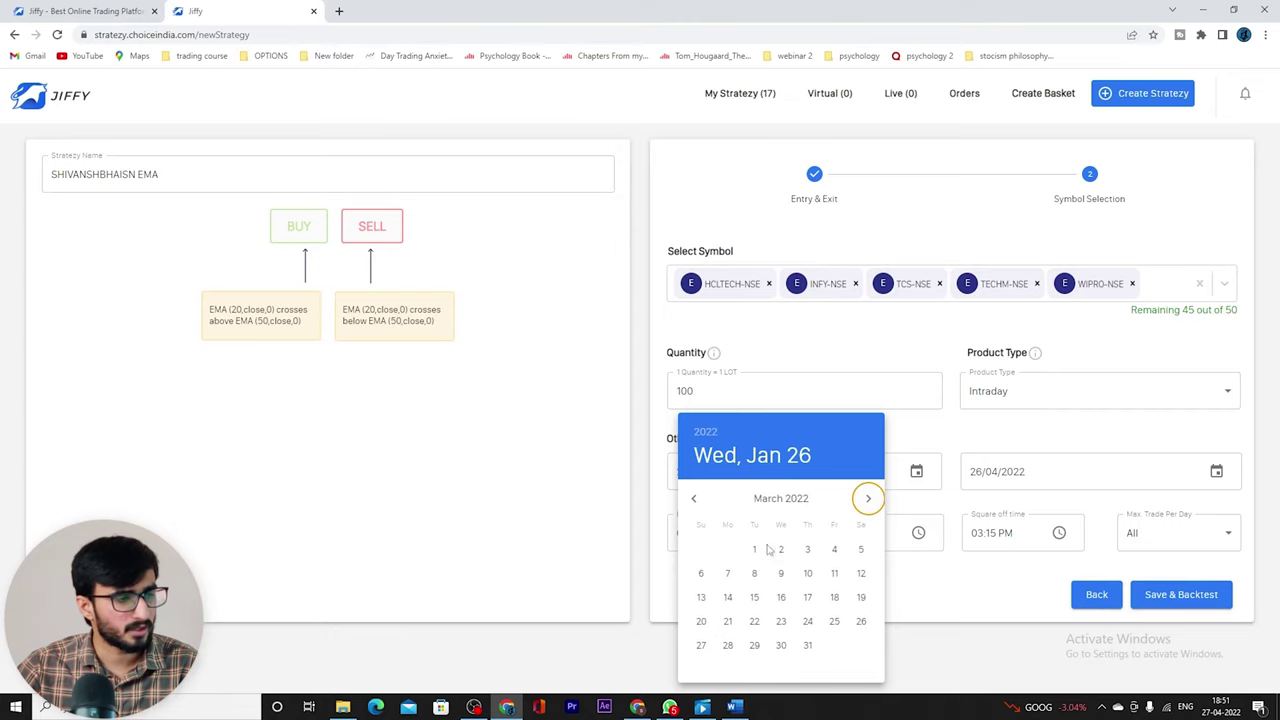
{"action": "left_click", "coordinate": [763, 551]}
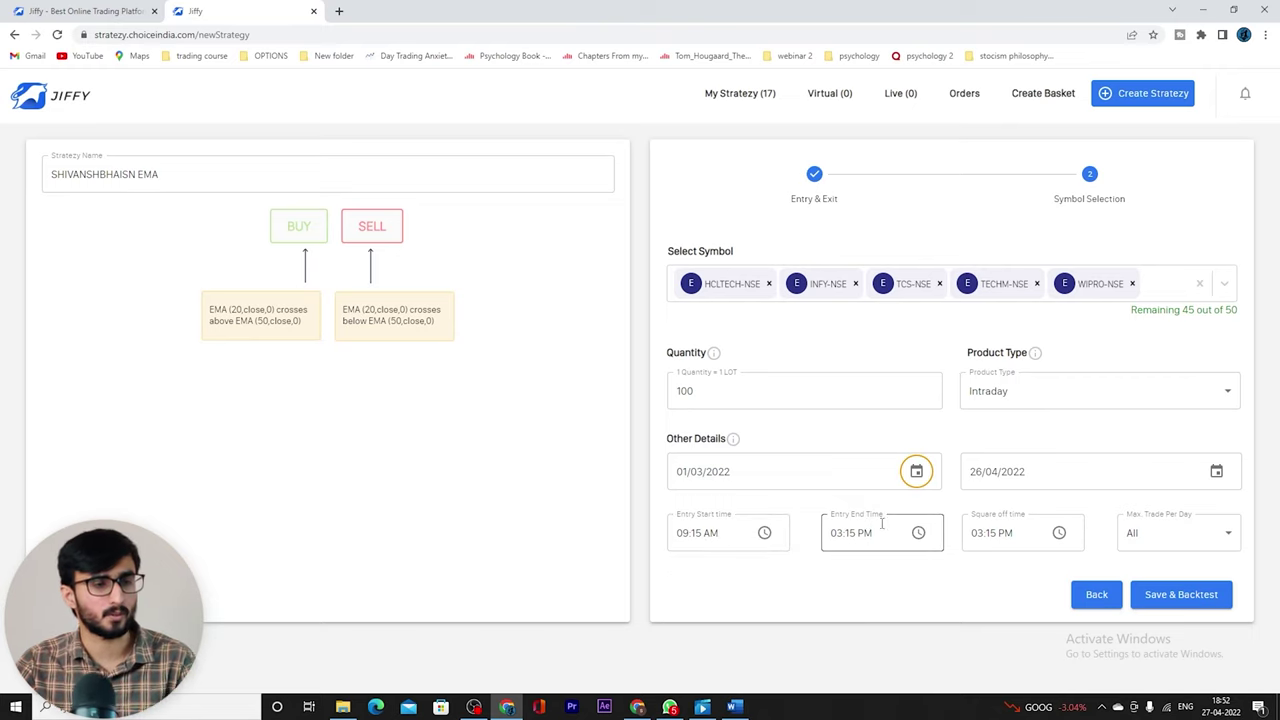
Step: Limit the maximum trades per day to 5, then save and backtest the strategy
{"action": "left_click", "coordinate": [1166, 532]}
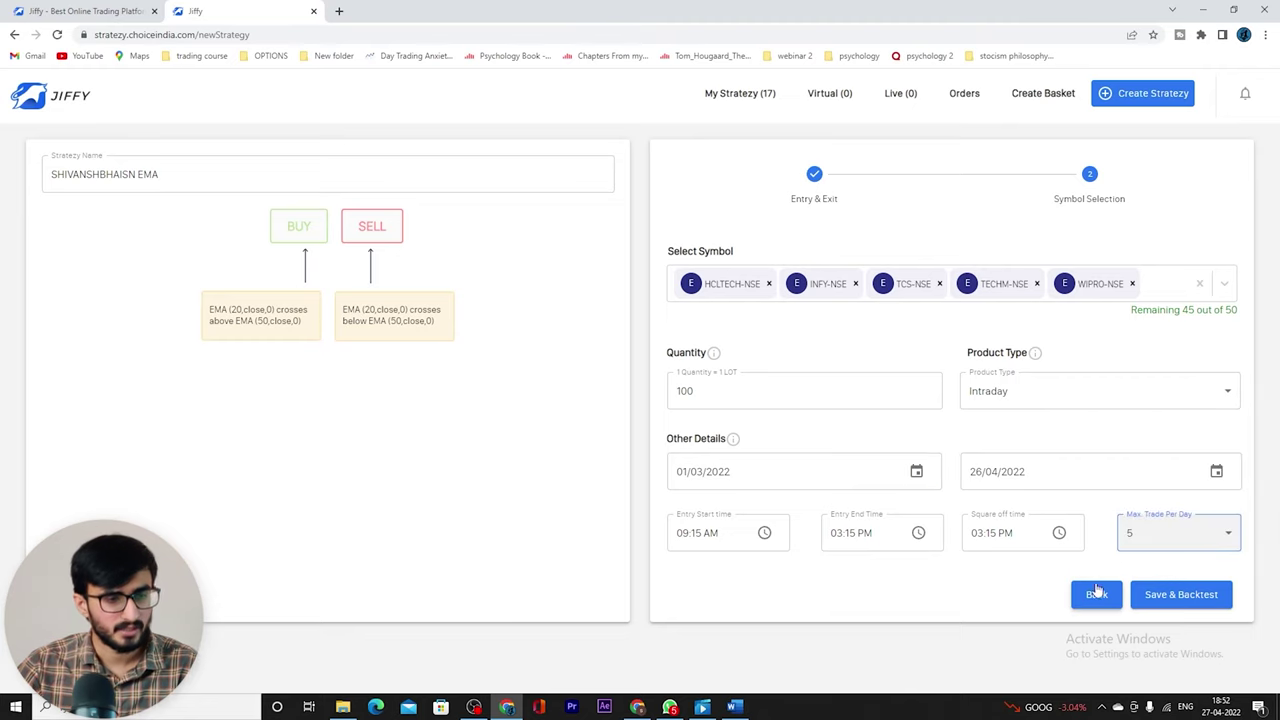
{"action": "left_click", "coordinate": [1148, 595]}
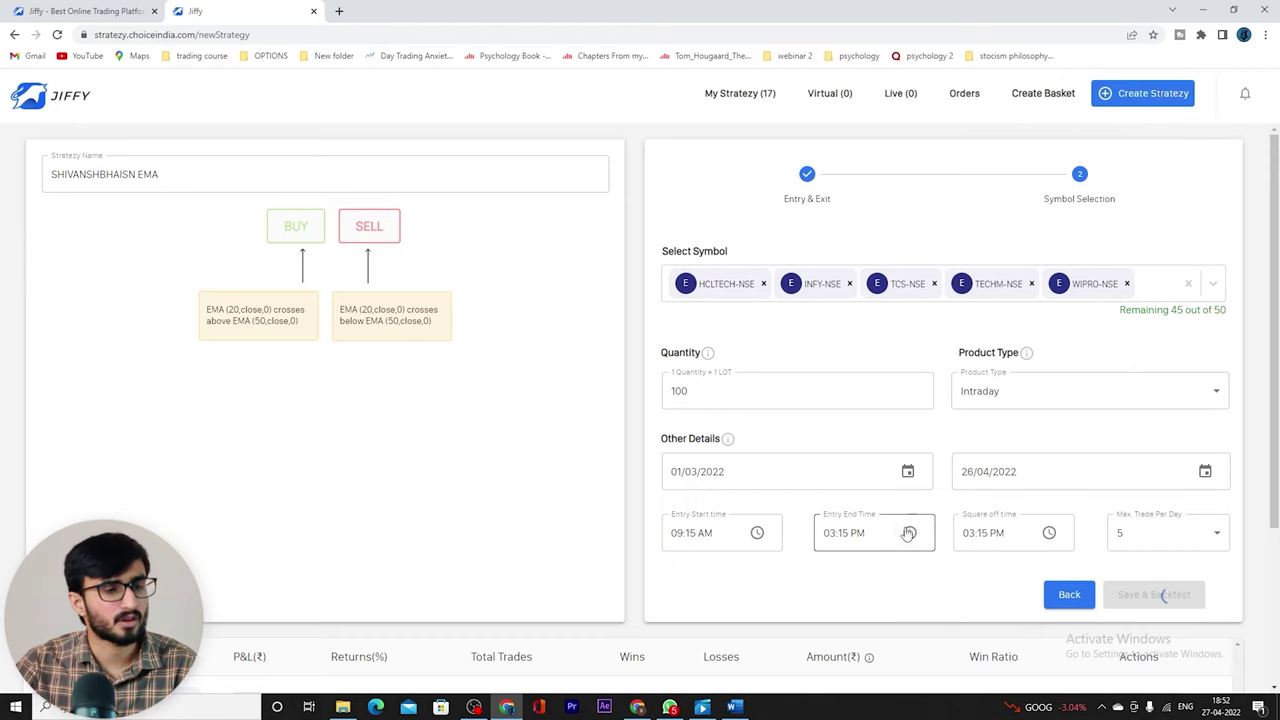
Step: Review the backtest results of the five IT stocks, comparing P&L, returns, trades, wins, losses and win ratio
{"action": "scroll", "coordinate": [814, 563], "scroll_direction": "down", "scroll_amount": 2}
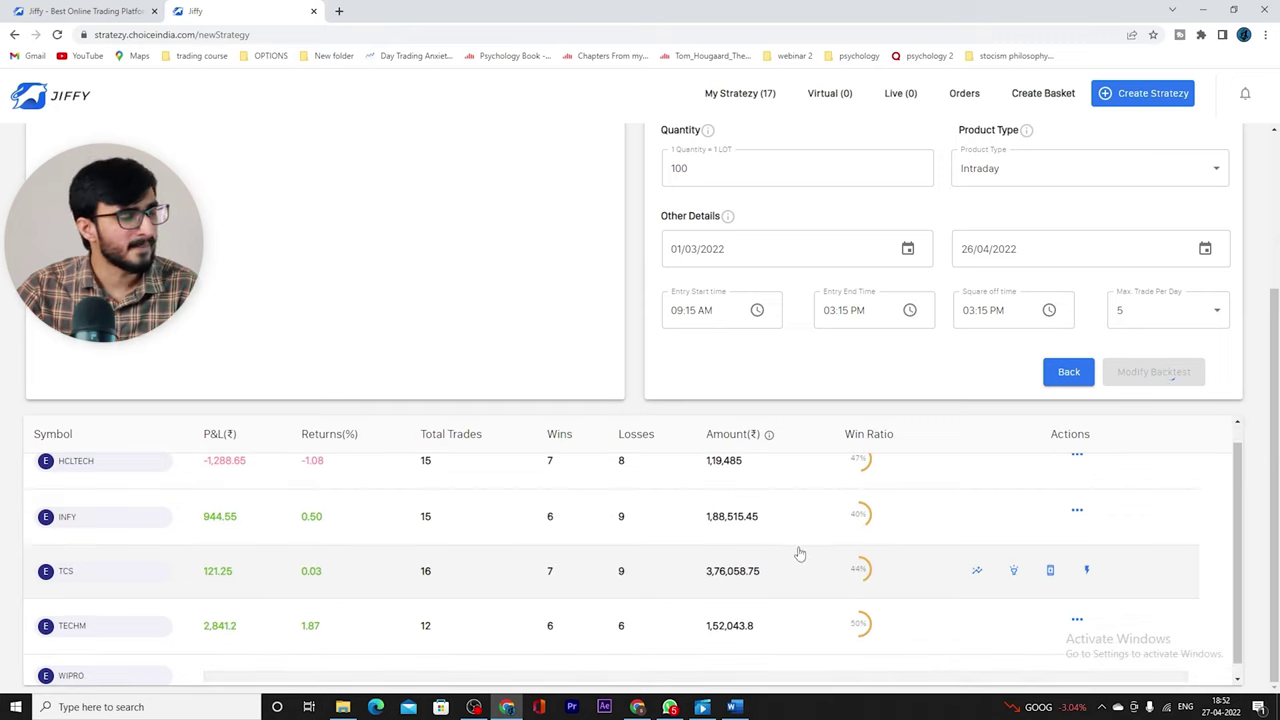
{"action": "scroll", "coordinate": [857, 434], "scroll_direction": "down", "scroll_amount": 1}
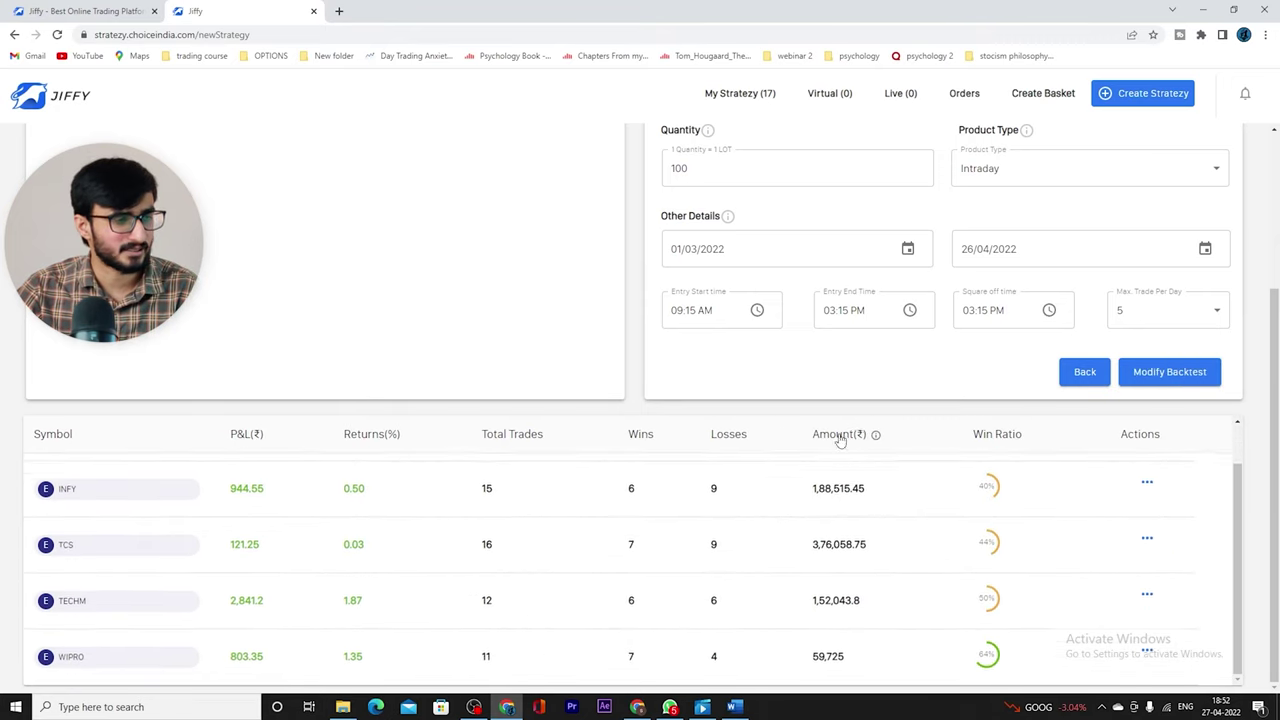
{"action": "scroll", "coordinate": [389, 615], "scroll_direction": "up", "scroll_amount": 2}
{"action": "scroll", "coordinate": [386, 563], "scroll_direction": "down", "scroll_amount": 2}
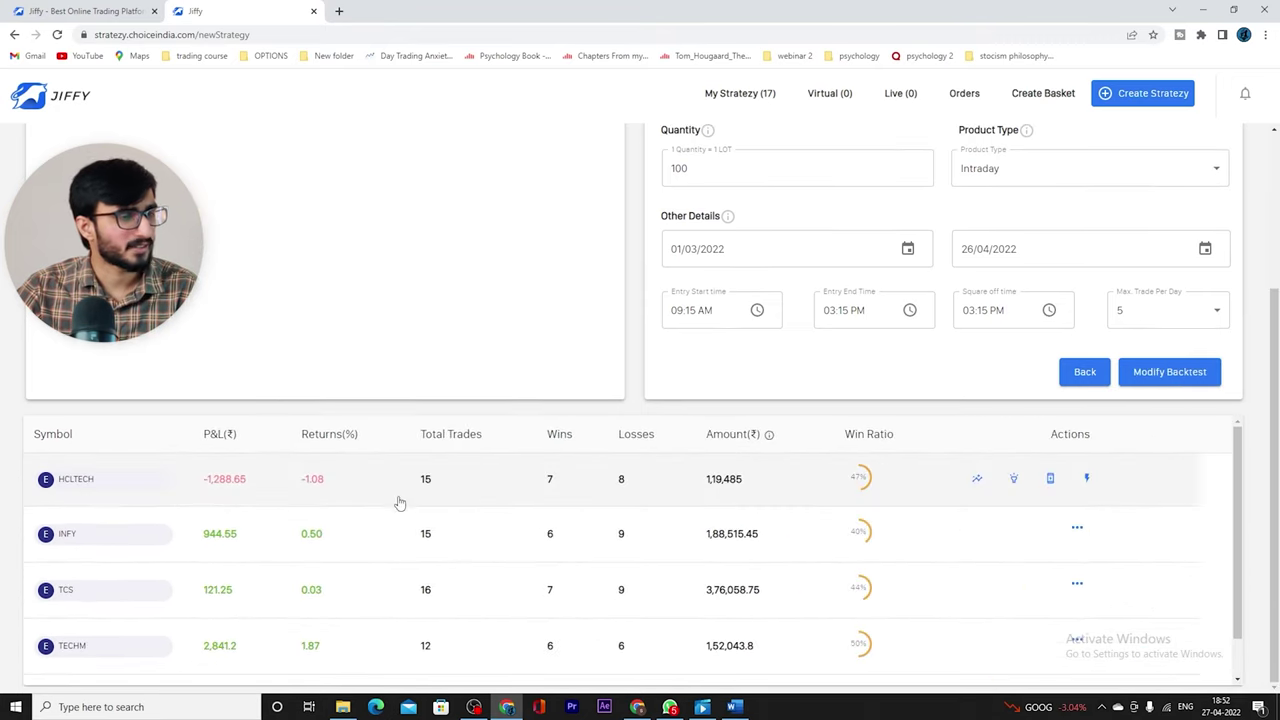
{"action": "scroll", "coordinate": [235, 530], "scroll_direction": "up", "scroll_amount": 2}
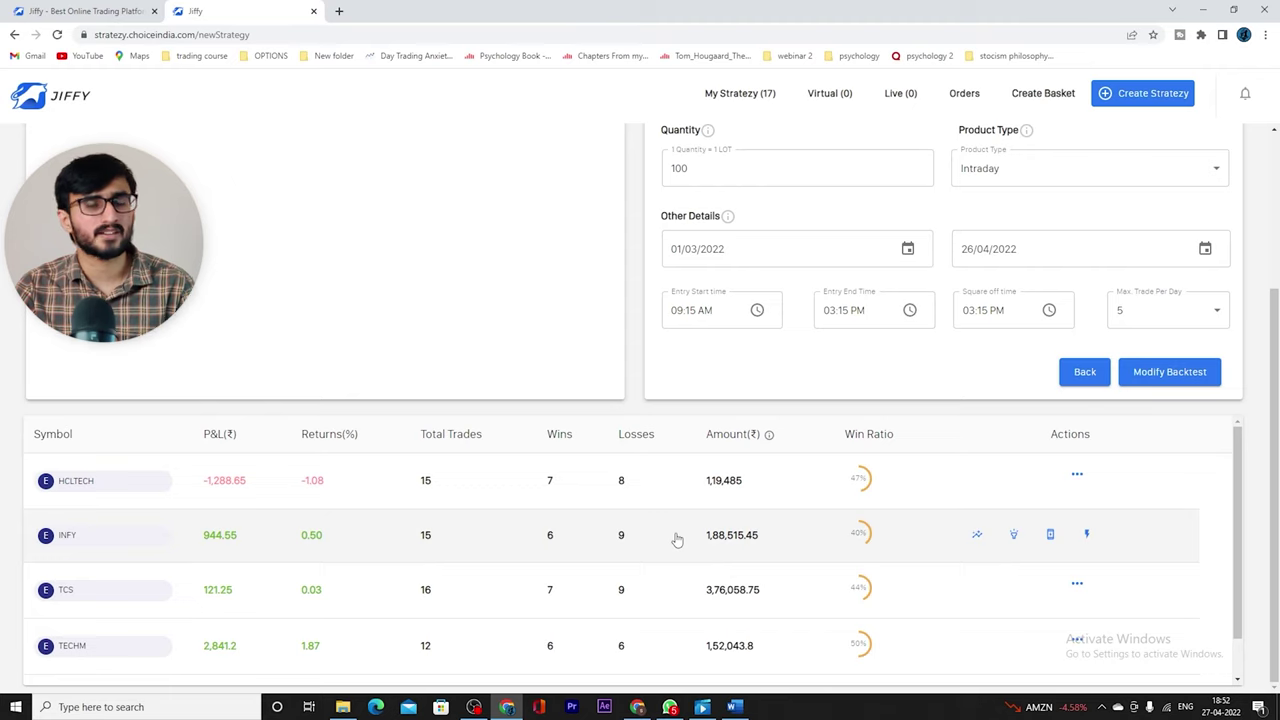
{"action": "scroll", "coordinate": [557, 597], "scroll_direction": "down", "scroll_amount": 1}
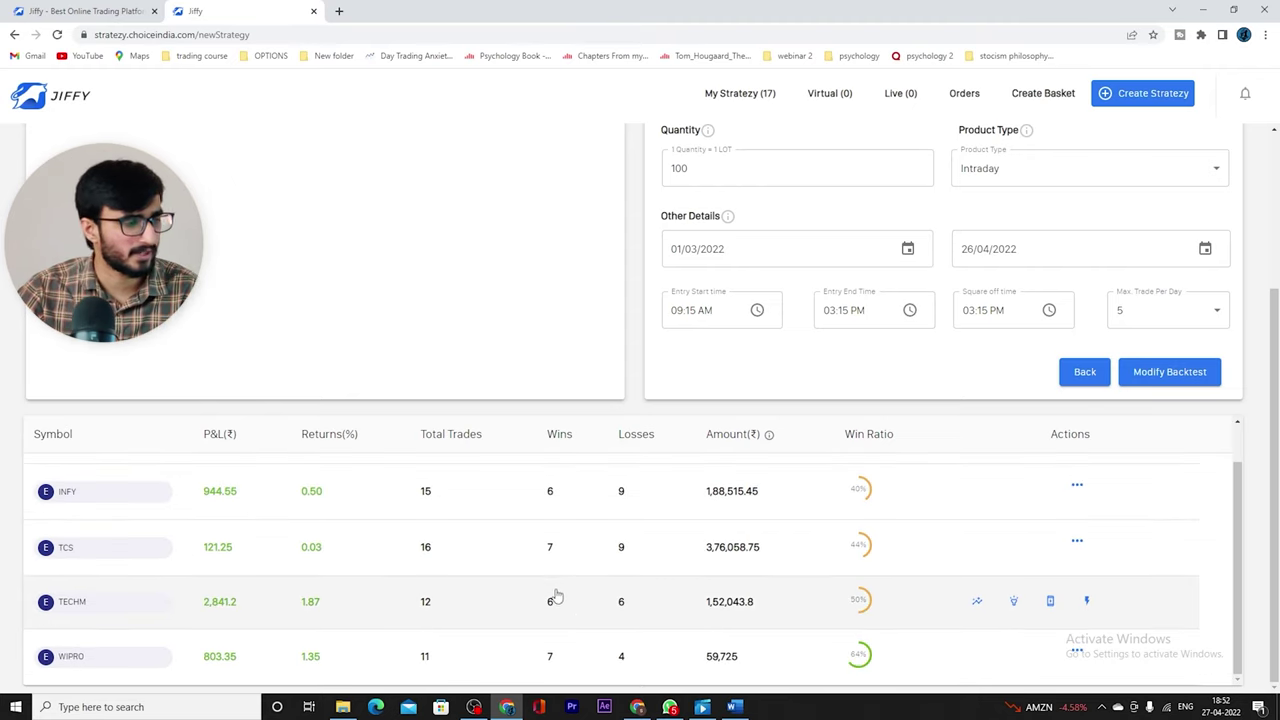
{"action": "scroll", "coordinate": [486, 650], "scroll_direction": "up", "scroll_amount": 1}
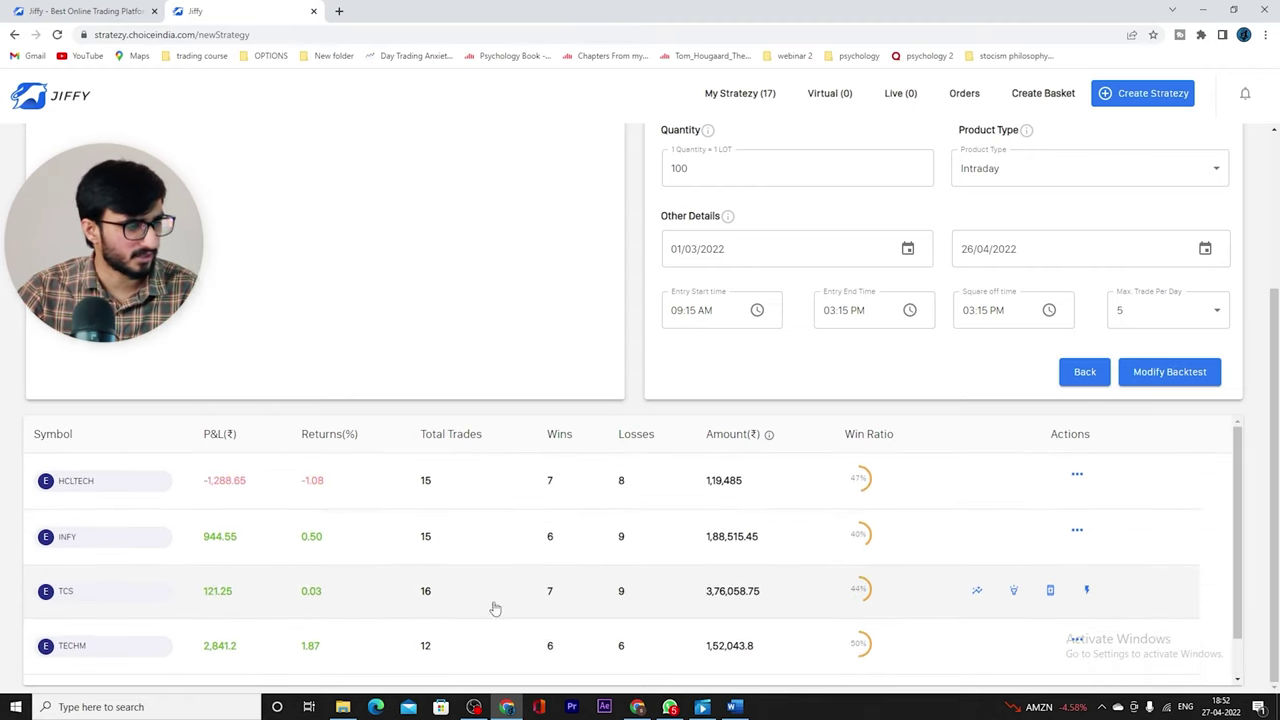
{"action": "scroll", "coordinate": [493, 620], "scroll_direction": "down", "scroll_amount": 1}
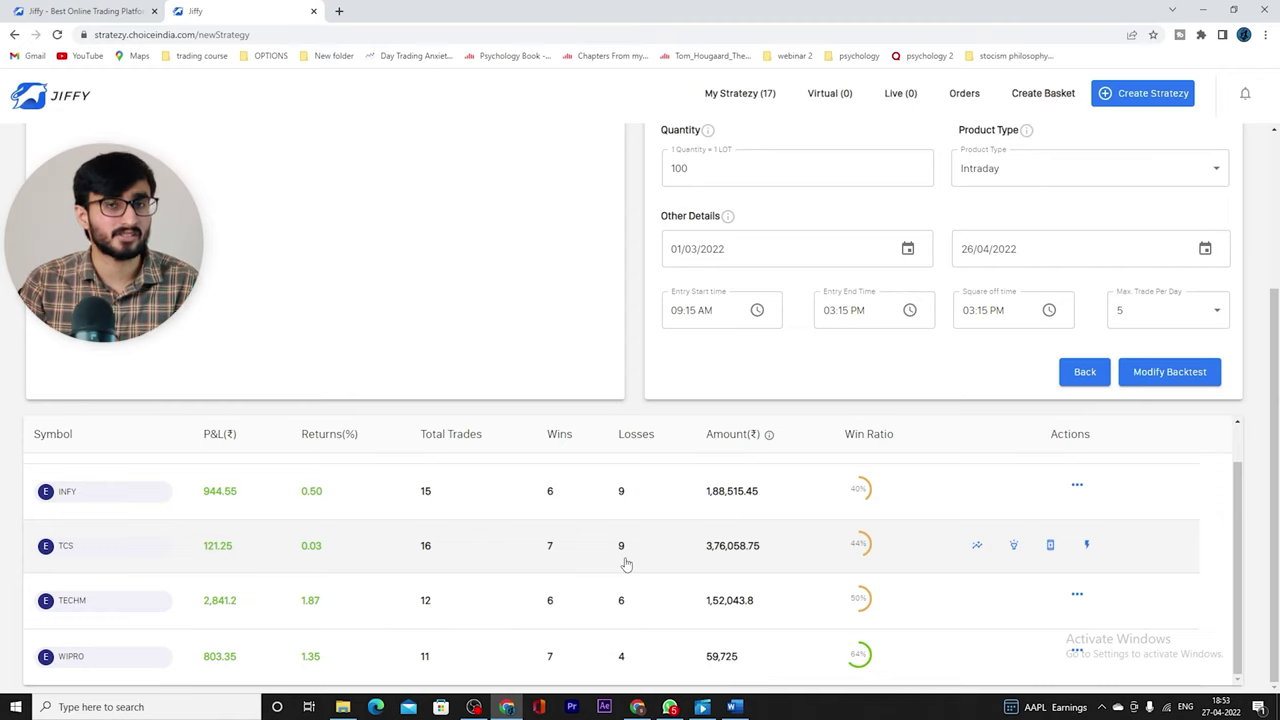
Step: Replace the selected symbols with the HEAVY - WEIGHTS-BASKET and rerun the modified backtest
{"action": "scroll", "coordinate": [625, 563], "scroll_direction": "up", "scroll_amount": 5}
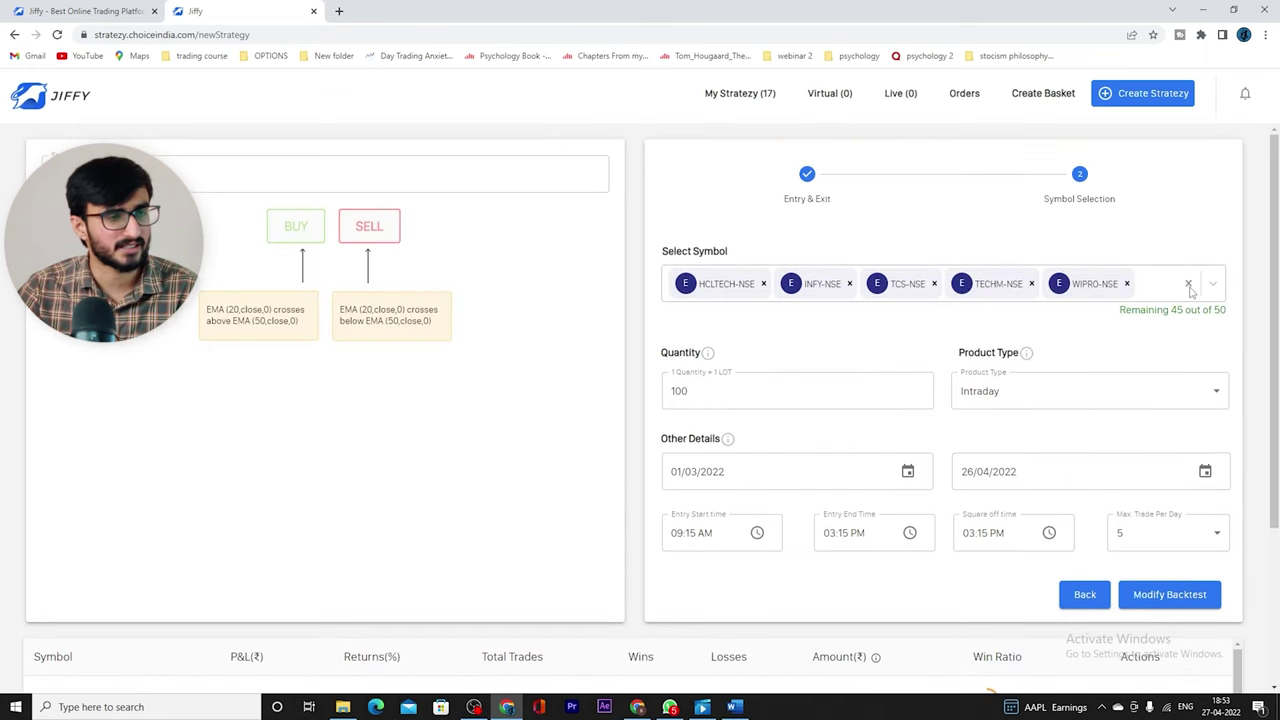
{"action": "left_click", "coordinate": [1188, 284]}
{"action": "left_click", "coordinate": [786, 283]}
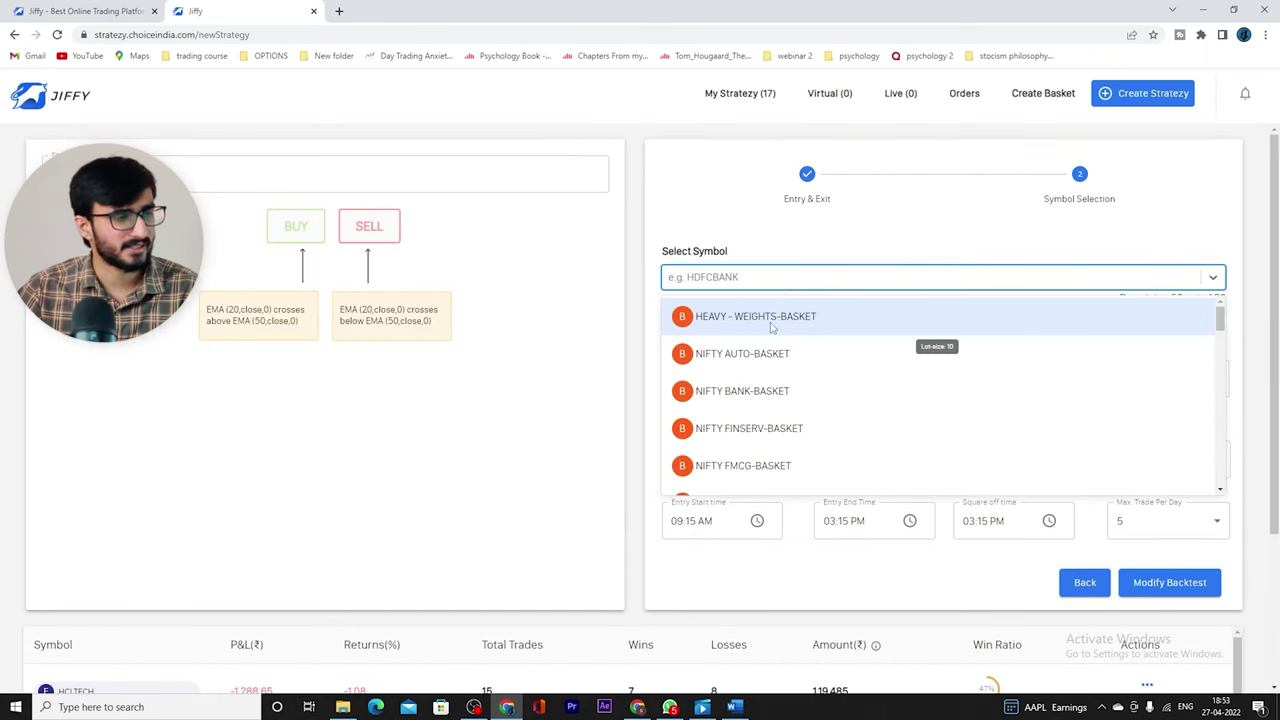
{"action": "left_click", "coordinate": [776, 318]}
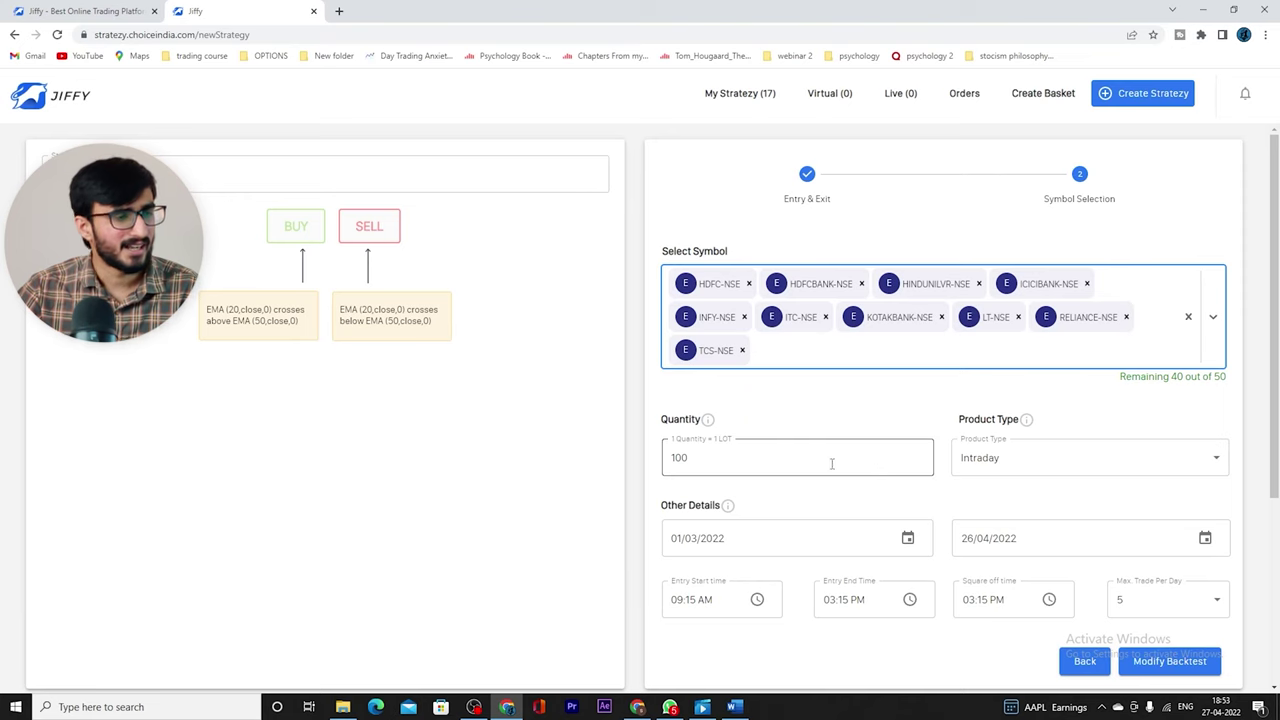
{"action": "scroll", "coordinate": [880, 475], "scroll_direction": "down", "scroll_amount": 2}
{"action": "left_click", "coordinate": [1127, 531]}
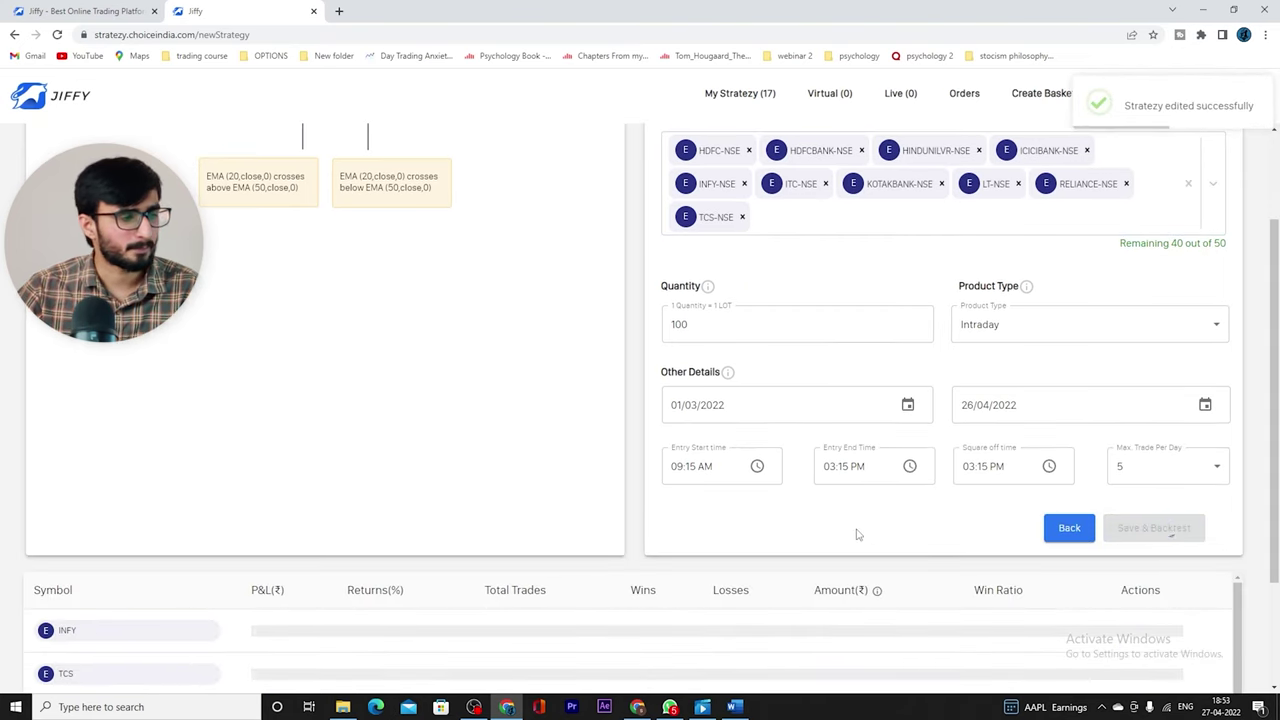
Step: Look through the new backtest results and open the detailed backtest report for INFY
{"action": "scroll", "coordinate": [860, 538], "scroll_direction": "down", "scroll_amount": 2}
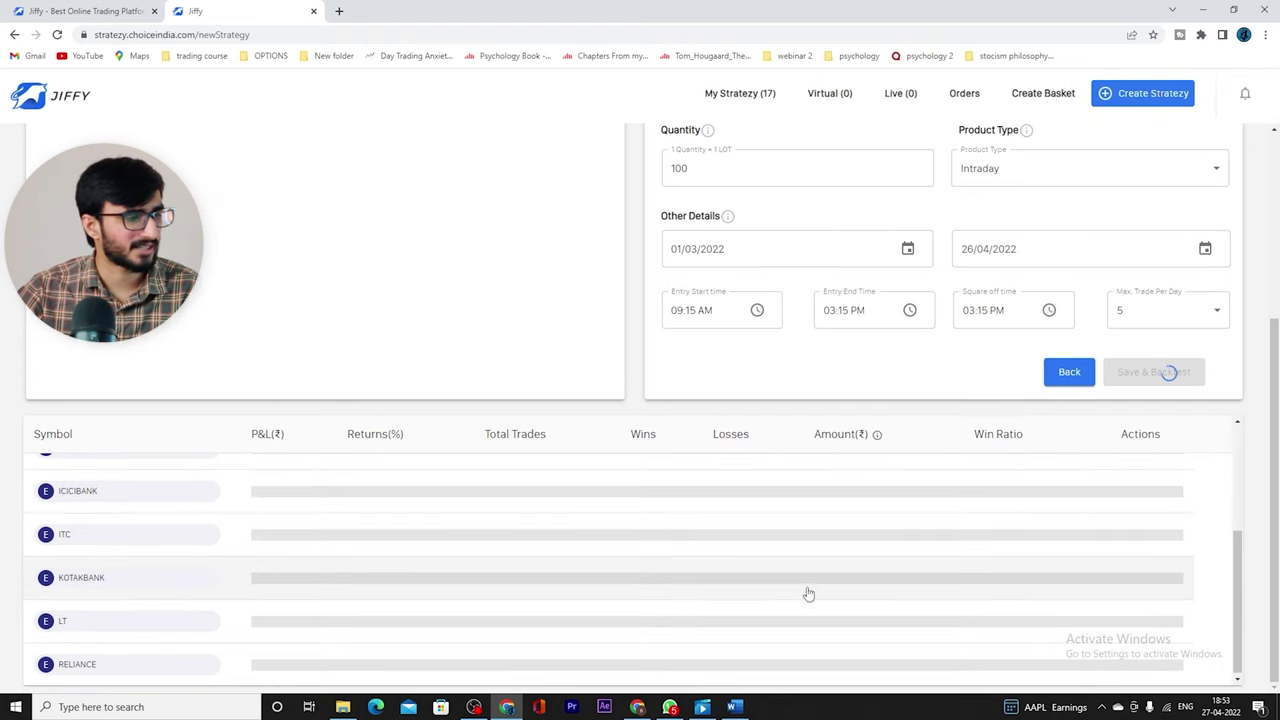
{"action": "scroll", "coordinate": [734, 423], "scroll_direction": "up", "scroll_amount": 2}
{"action": "scroll", "coordinate": [559, 450], "scroll_direction": "down", "scroll_amount": 2}
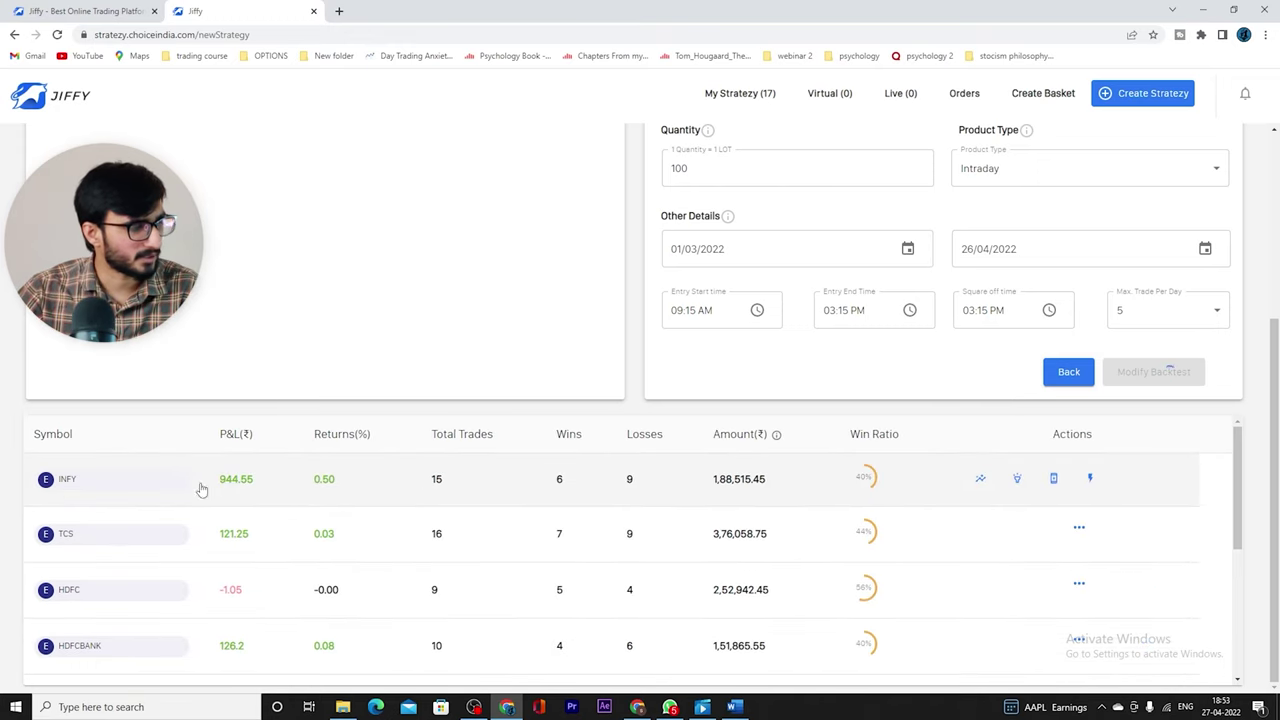
{"action": "left_click", "coordinate": [980, 479]}
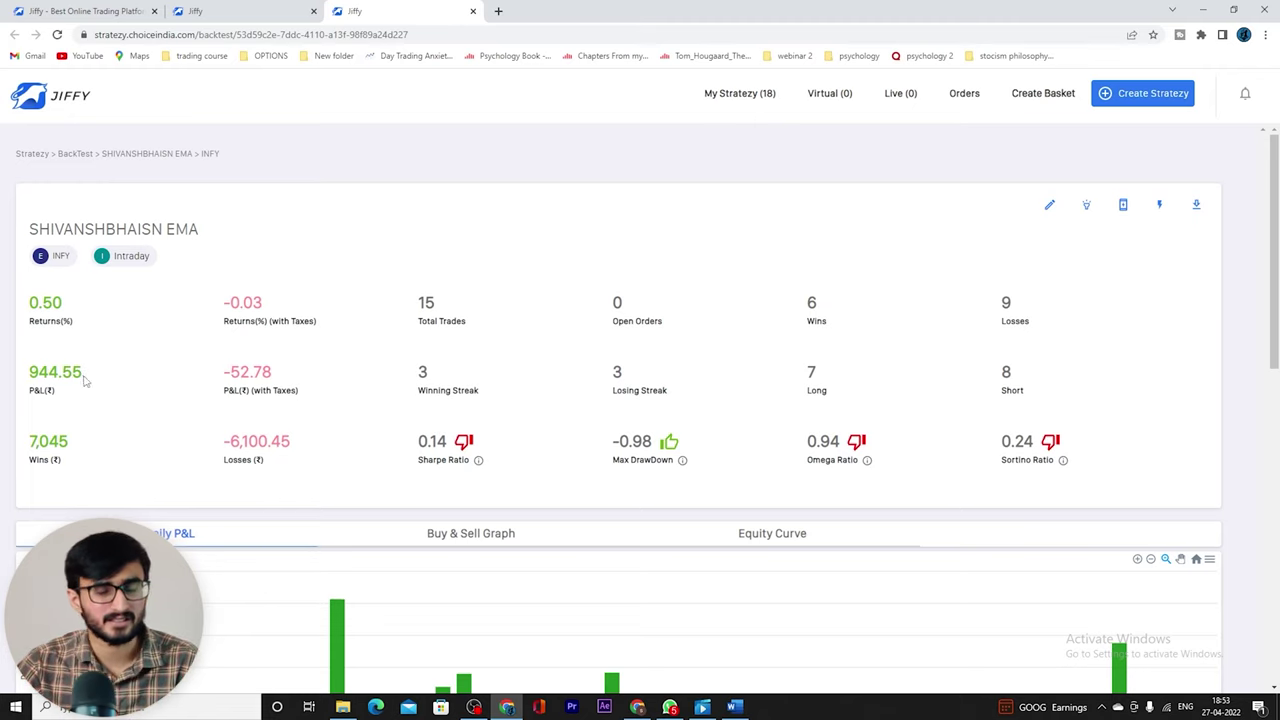
Step: Examine INFY's Buy & Sell Graph for the entry and exit points marked on the price chart
{"action": "scroll", "coordinate": [185, 405], "scroll_direction": "down", "scroll_amount": 3}
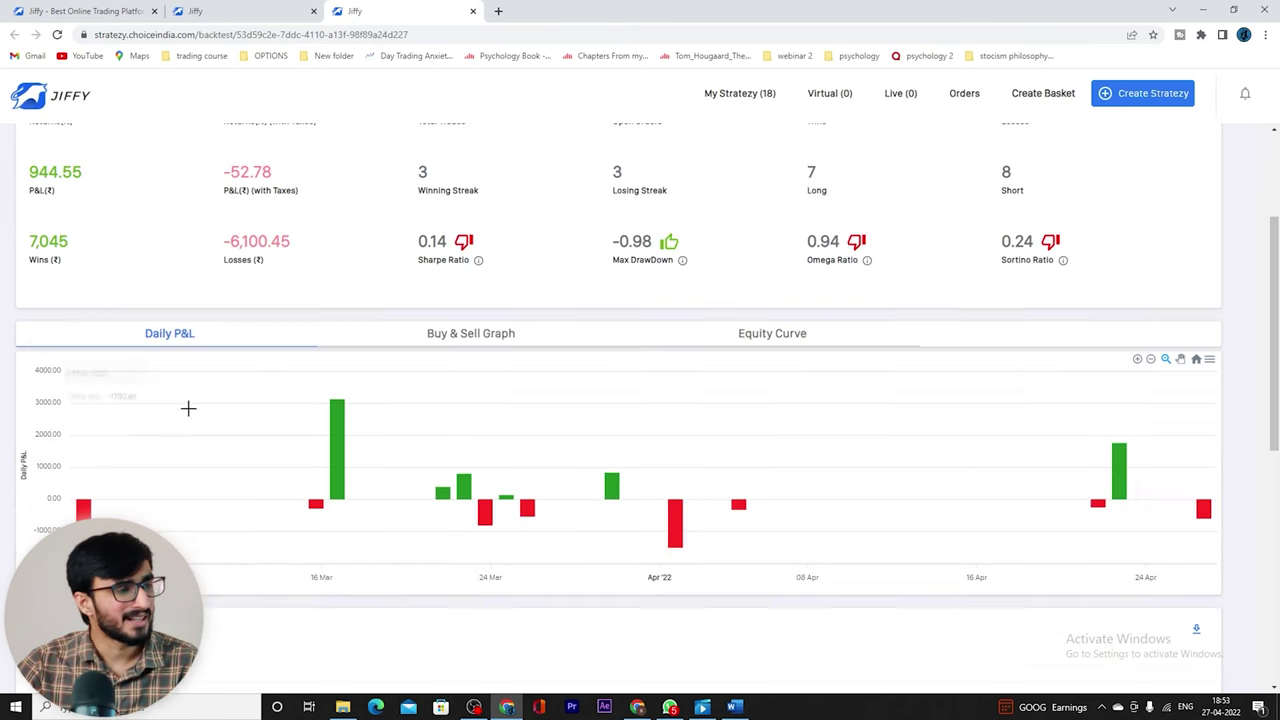
{"action": "left_click", "coordinate": [455, 268]}
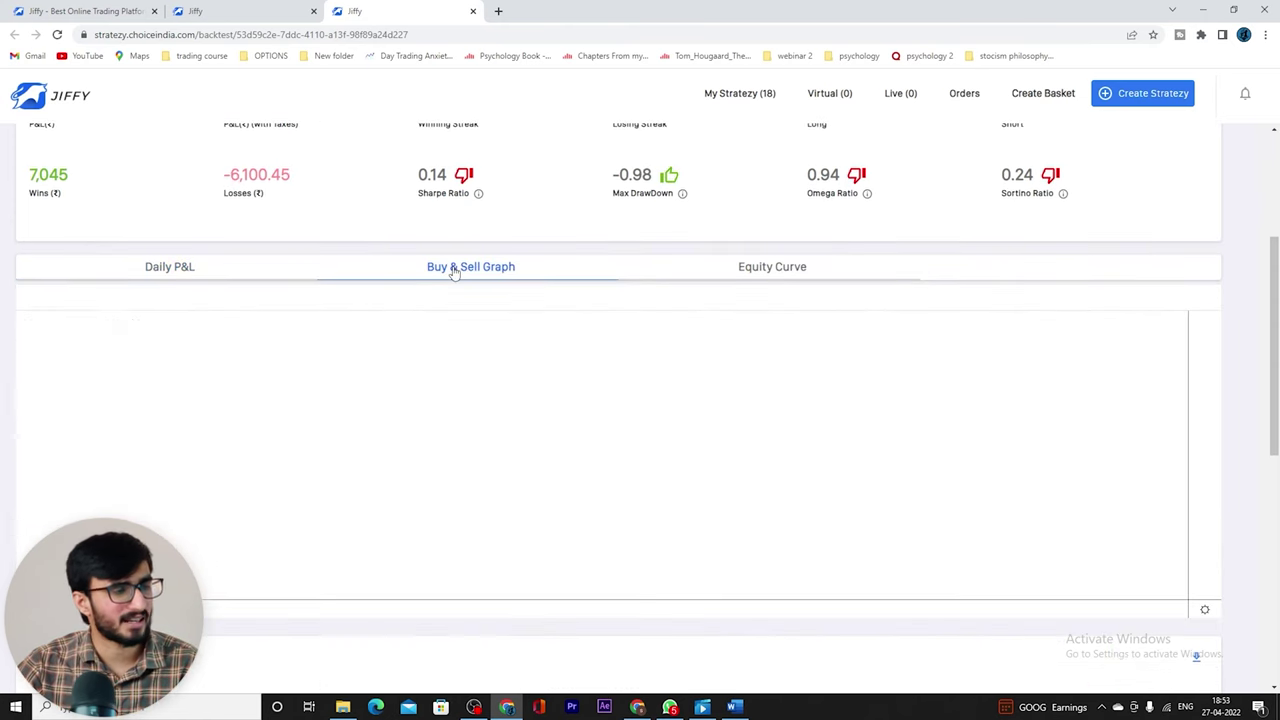
{"action": "scroll", "coordinate": [655, 462], "scroll_direction": "up", "scroll_amount": 5}
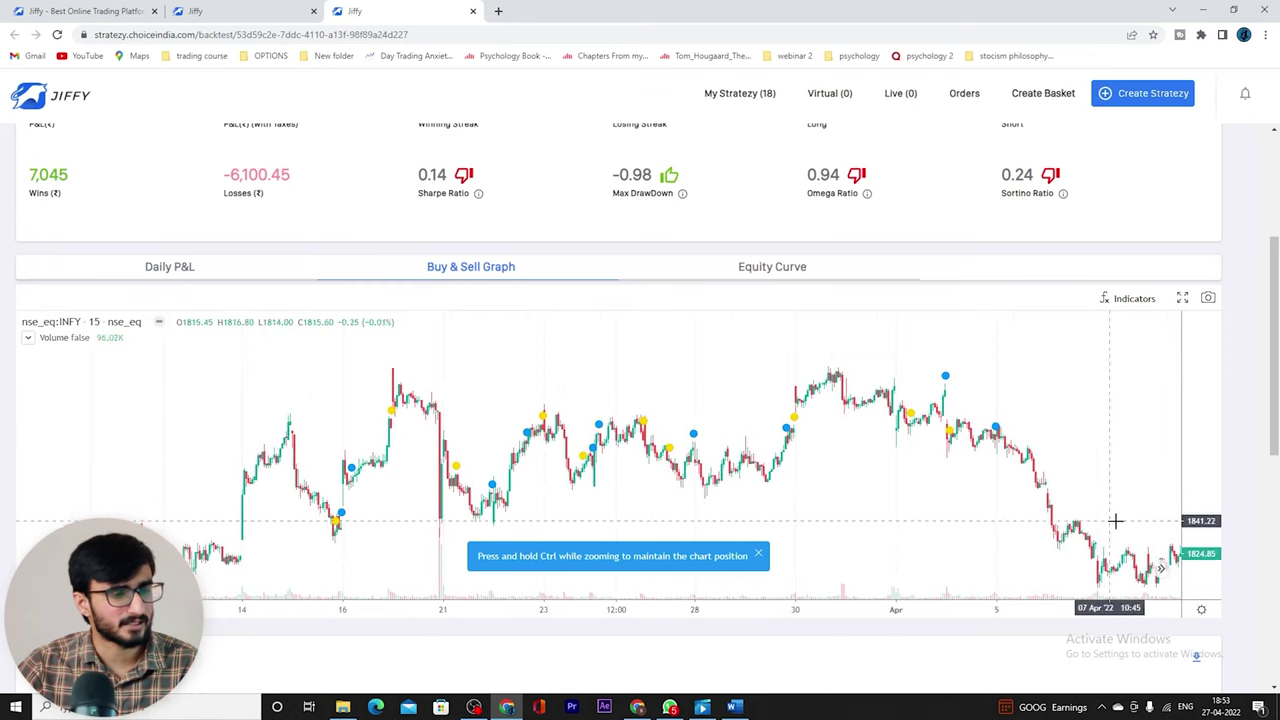
{"action": "left_click_drag", "start_coordinate": [707, 413], "coordinate": [674, 440]}
{"action": "scroll", "coordinate": [603, 449], "scroll_direction": "up", "scroll_amount": 2}
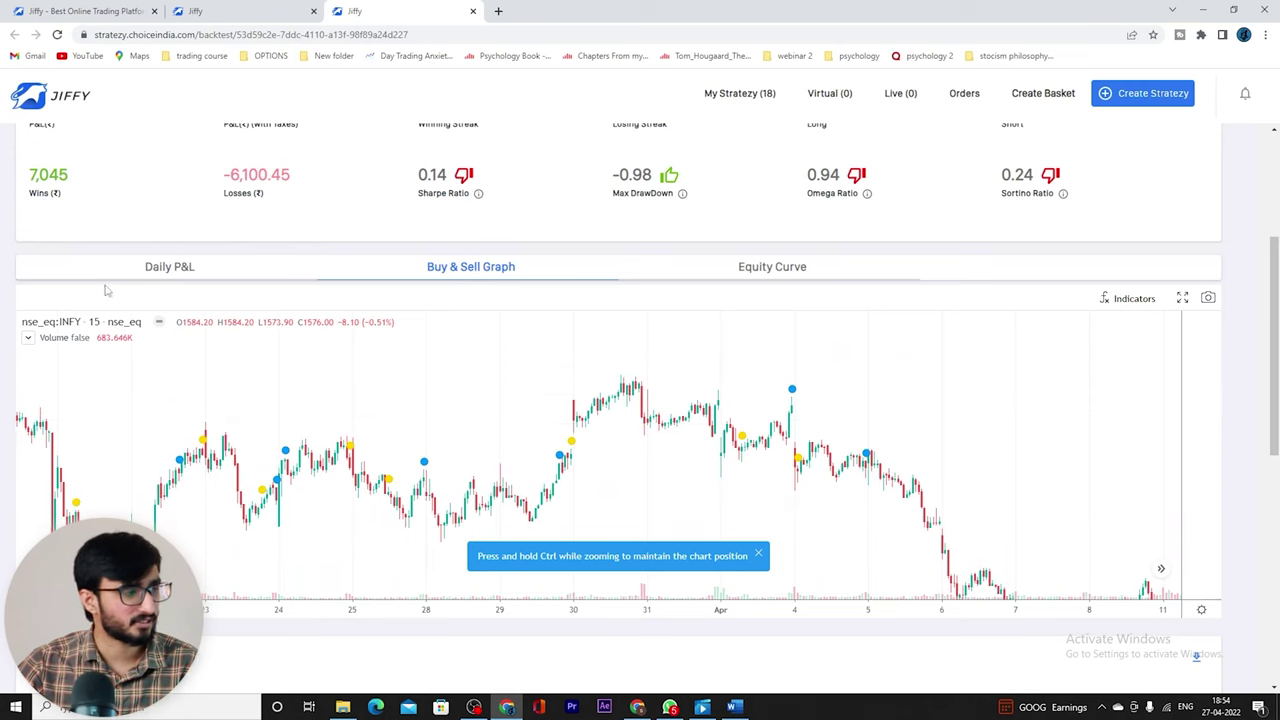
Step: Check INFY's Daily P&L chart with its download options and read through the transaction list
{"action": "left_click", "coordinate": [172, 270]}
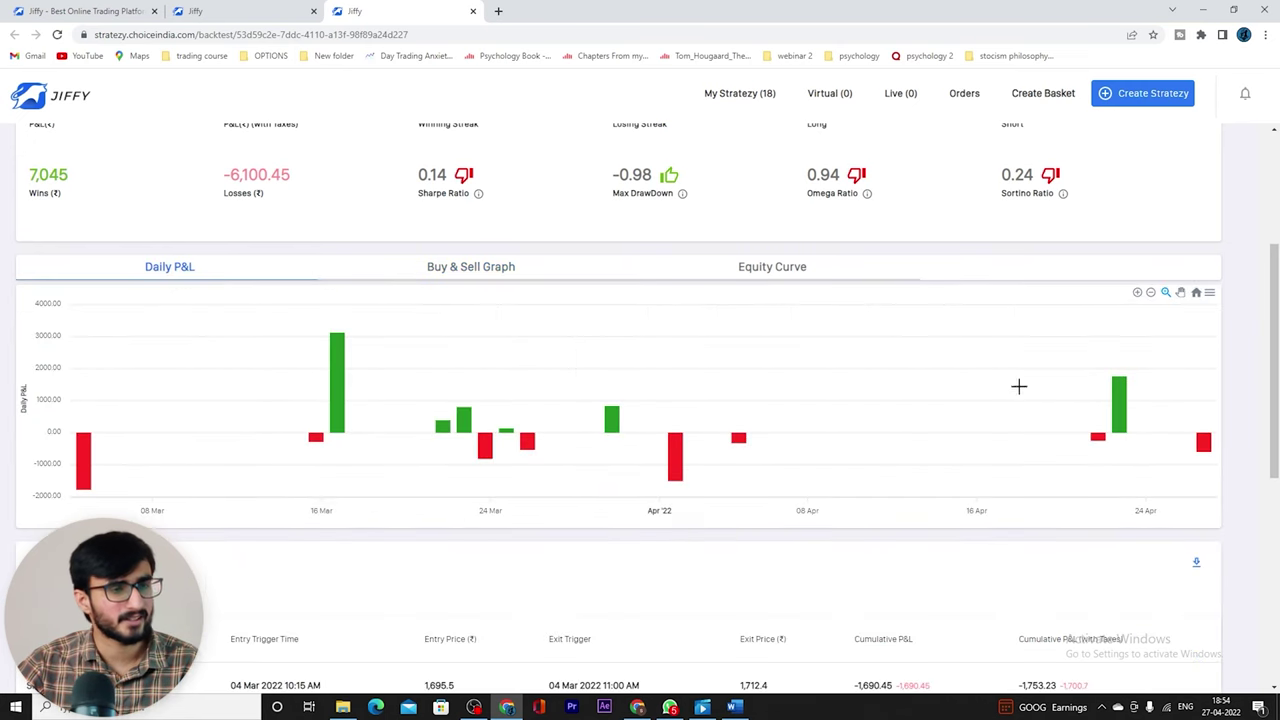
{"action": "left_click", "coordinate": [1210, 294]}
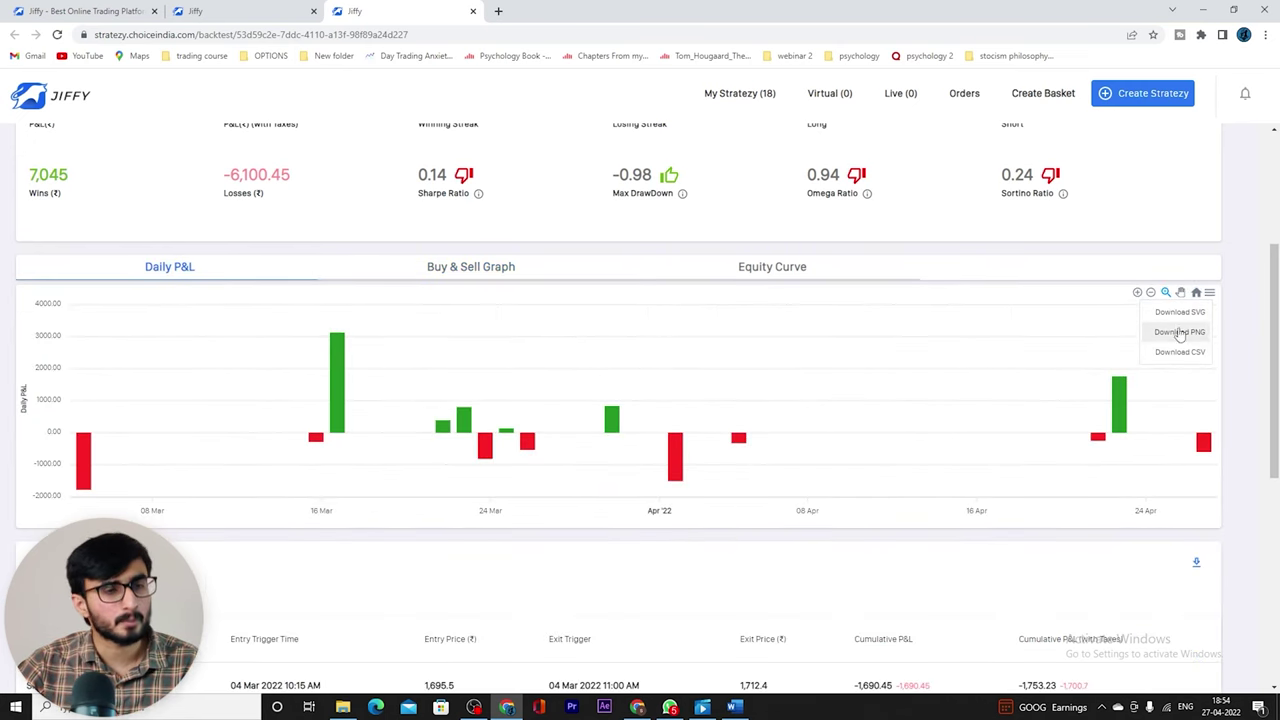
{"action": "scroll", "coordinate": [651, 537], "scroll_direction": "down", "scroll_amount": 4}
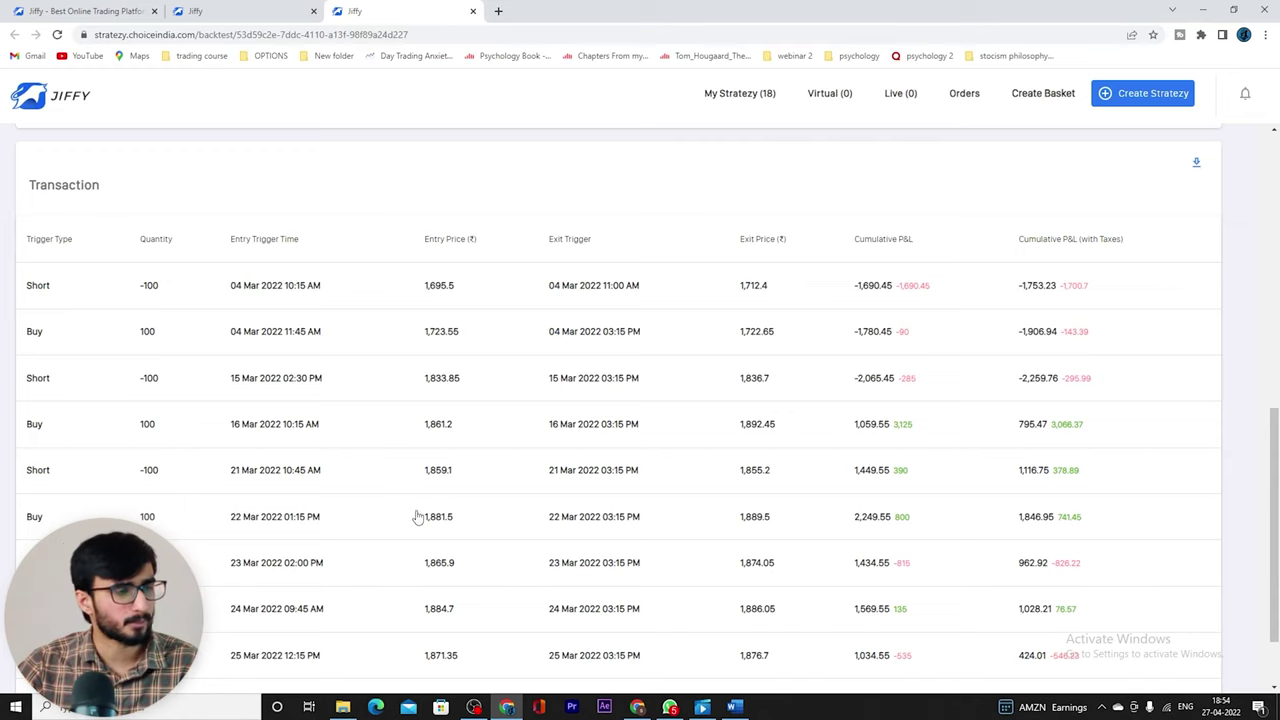
{"action": "scroll", "coordinate": [420, 512], "scroll_direction": "down", "scroll_amount": 1}
{"action": "scroll", "coordinate": [422, 508], "scroll_direction": "up", "scroll_amount": 8}
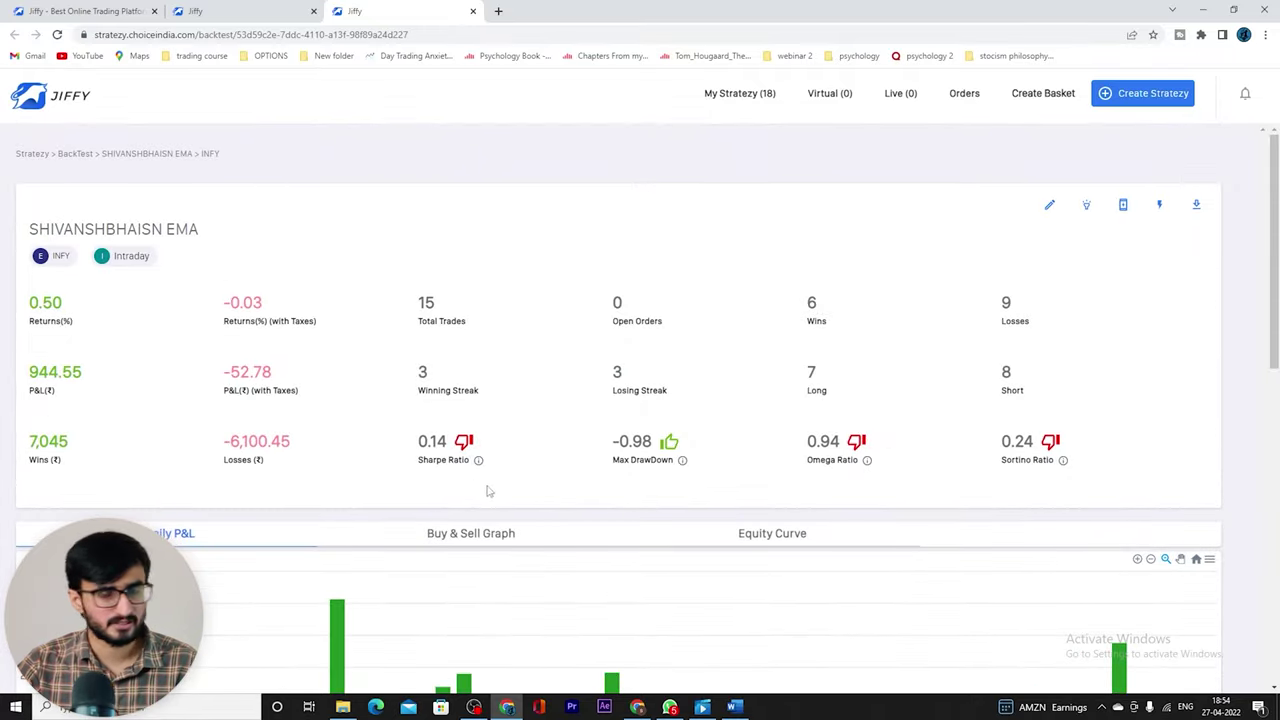
Step: Open the optimisation settings for INFY and set the minimum take profit to 1
{"action": "left_click", "coordinate": [1088, 207]}
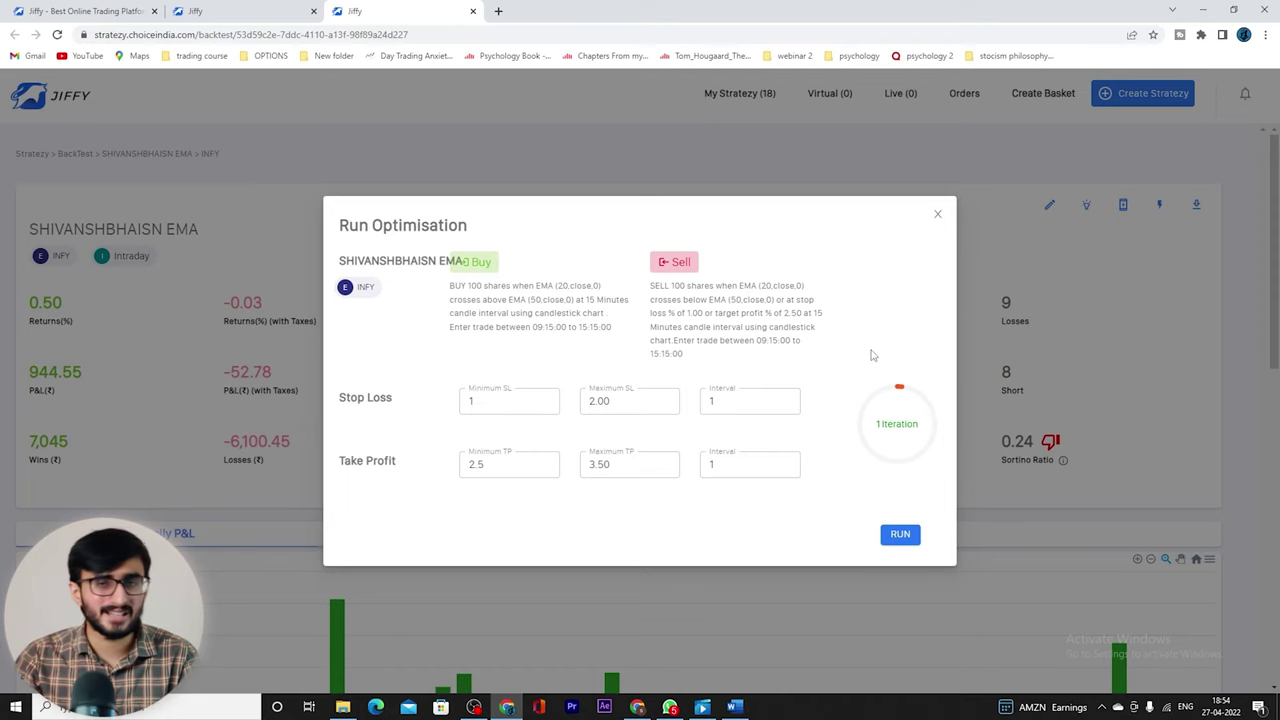
{"action": "left_click", "coordinate": [528, 399]}
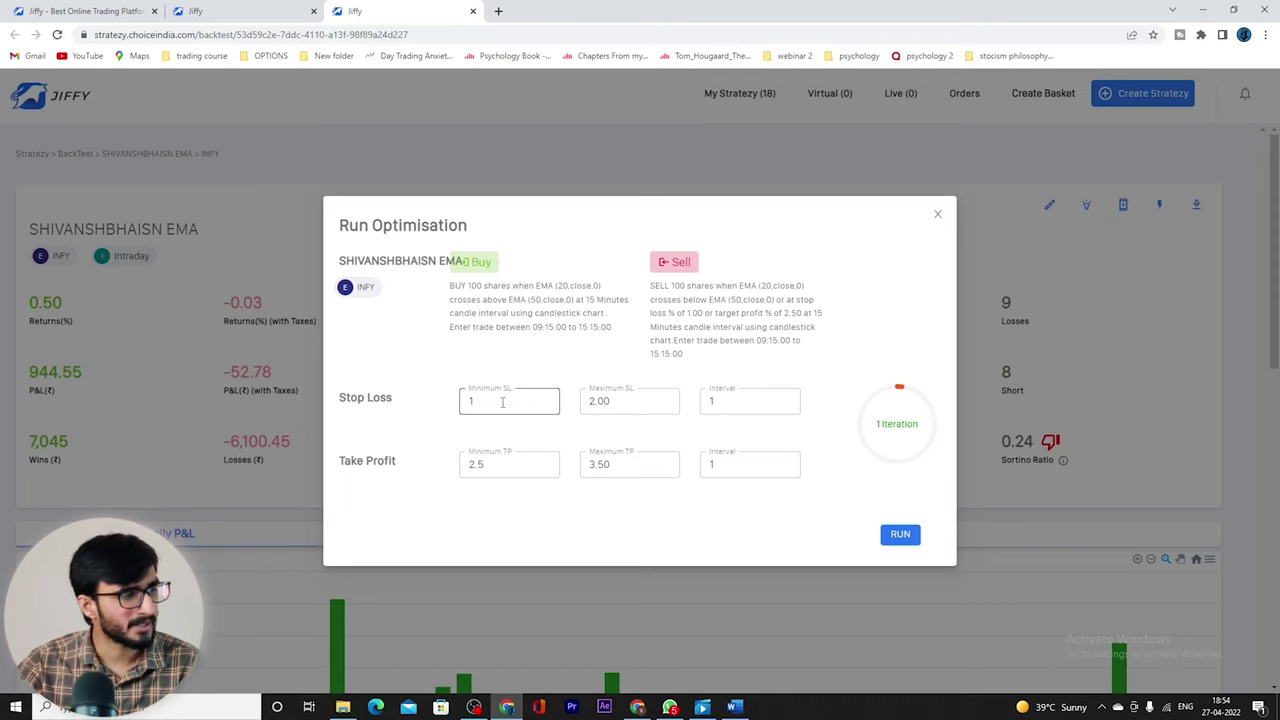
{"action": "left_click", "coordinate": [498, 463]}
{"action": "left_click_drag", "start_coordinate": [498, 463], "coordinate": [450, 475]}
{"action": "type", "text": "1"}
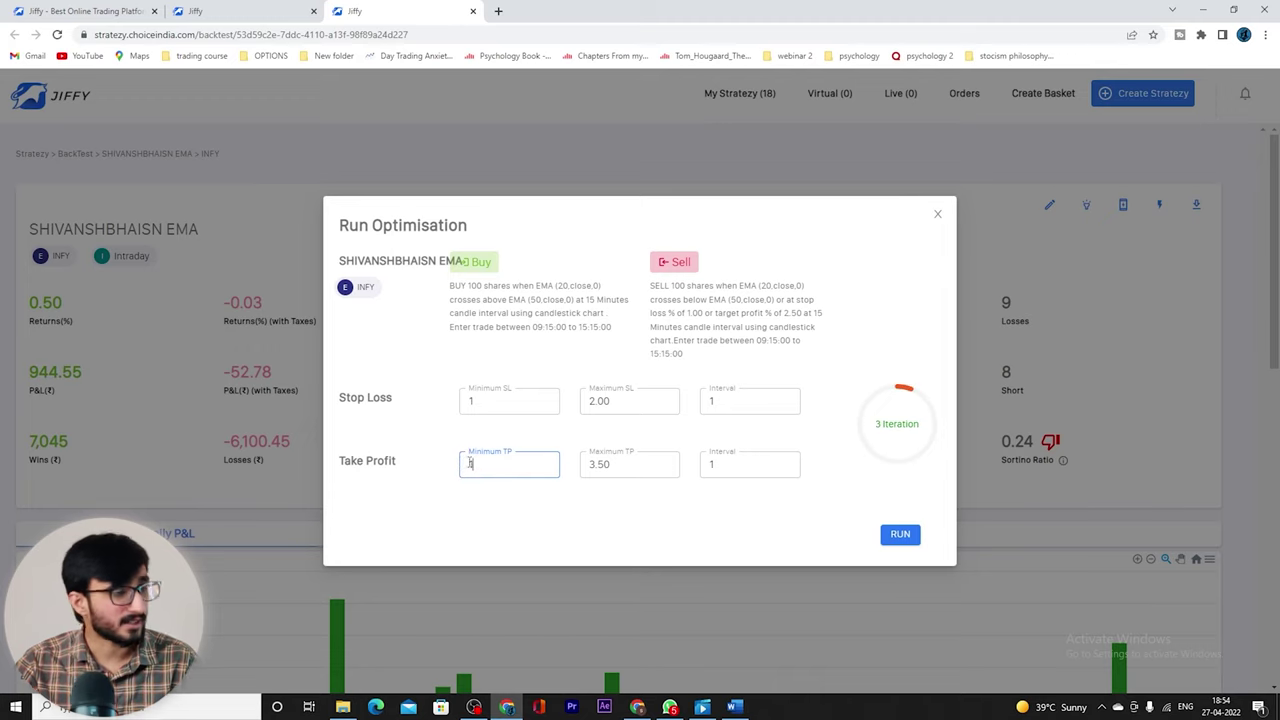
Step: Set INFY's minimum take profit to 2, maximum stop loss to 2.5 and maximum take profit to 7, and run the optimisation
{"action": "key", "text": "BackSpace"}
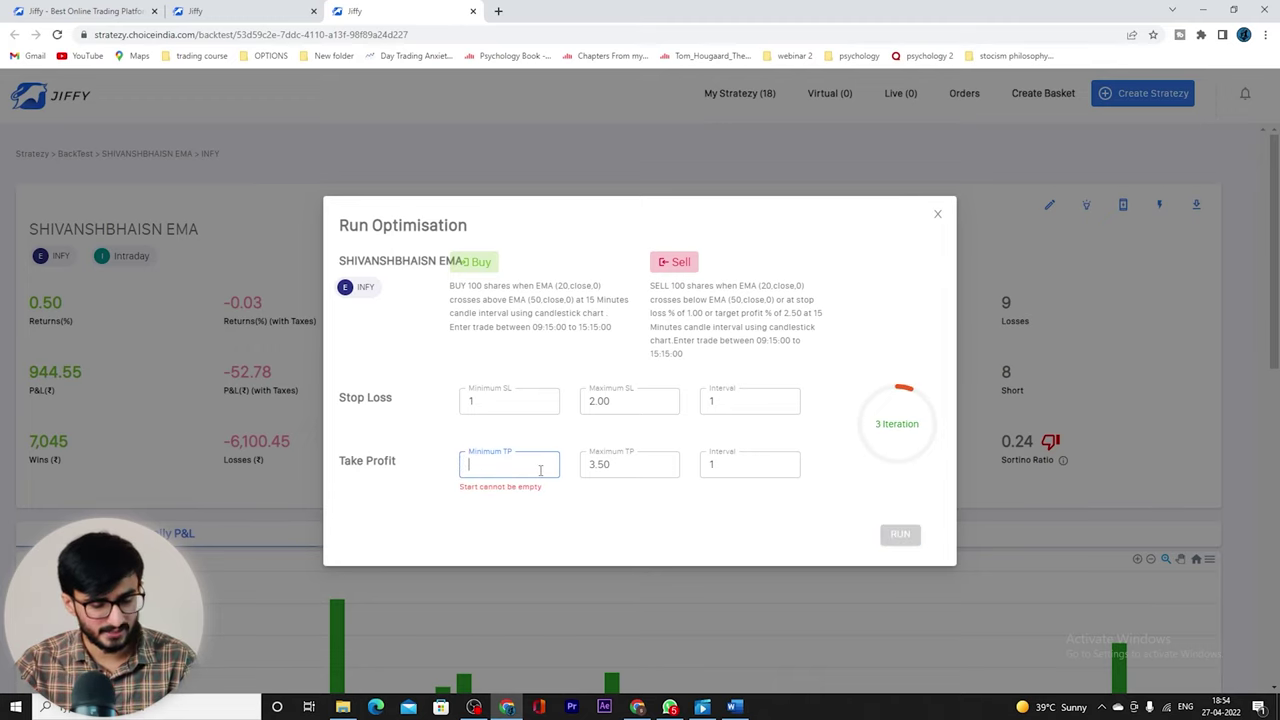
{"action": "type", "text": "2"}
{"action": "left_click_drag", "start_coordinate": [634, 401], "coordinate": [580, 402]}
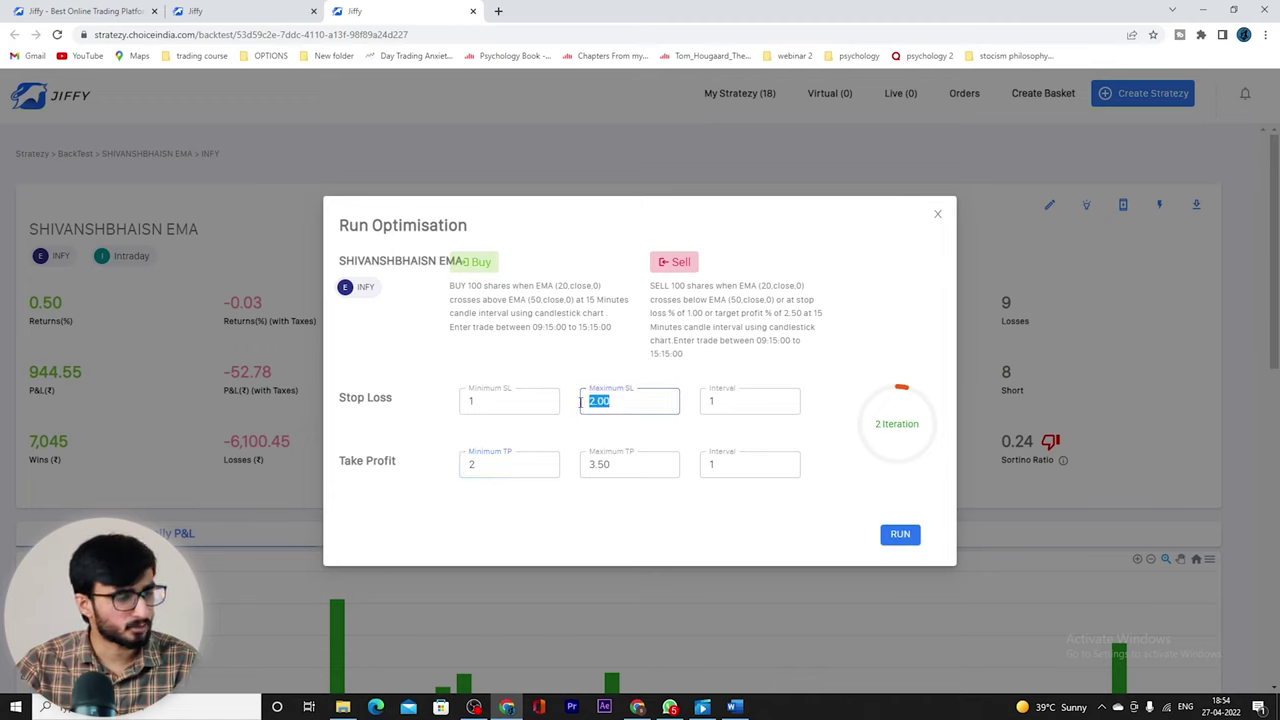
{"action": "type", "text": "2.5"}
{"action": "left_click_drag", "start_coordinate": [640, 464], "coordinate": [575, 465]}
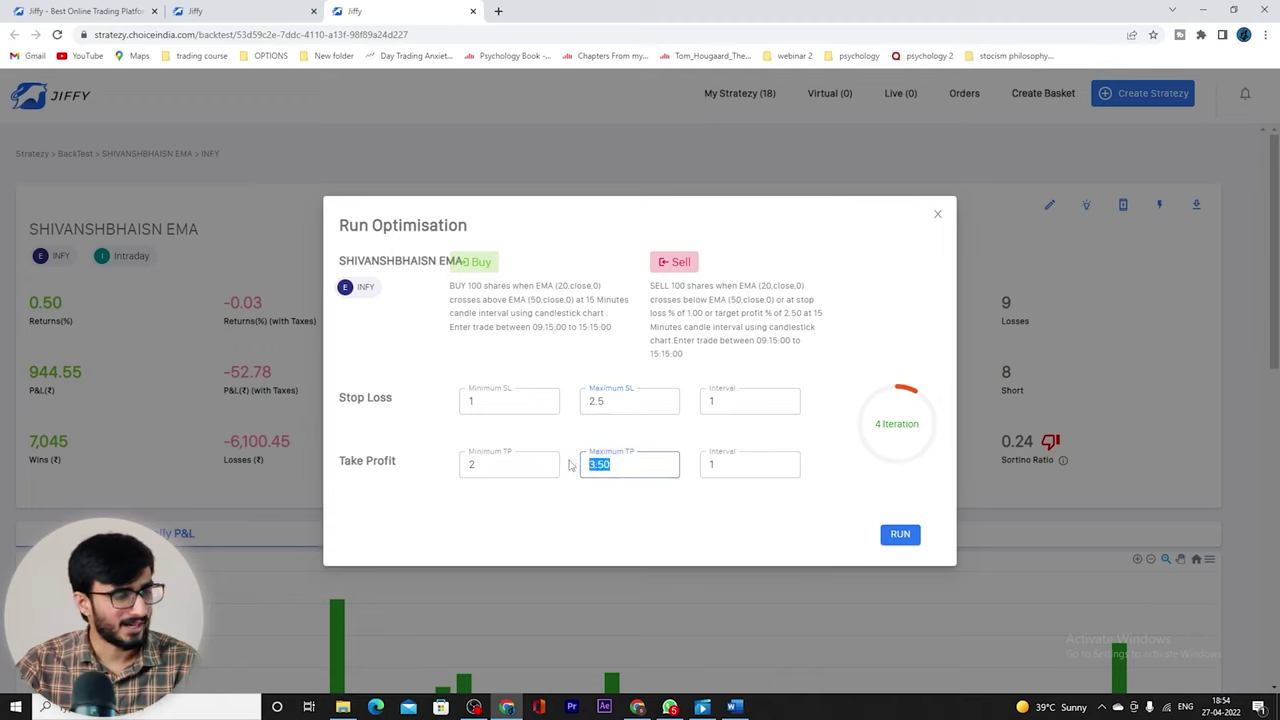
{"action": "type", "text": "7"}
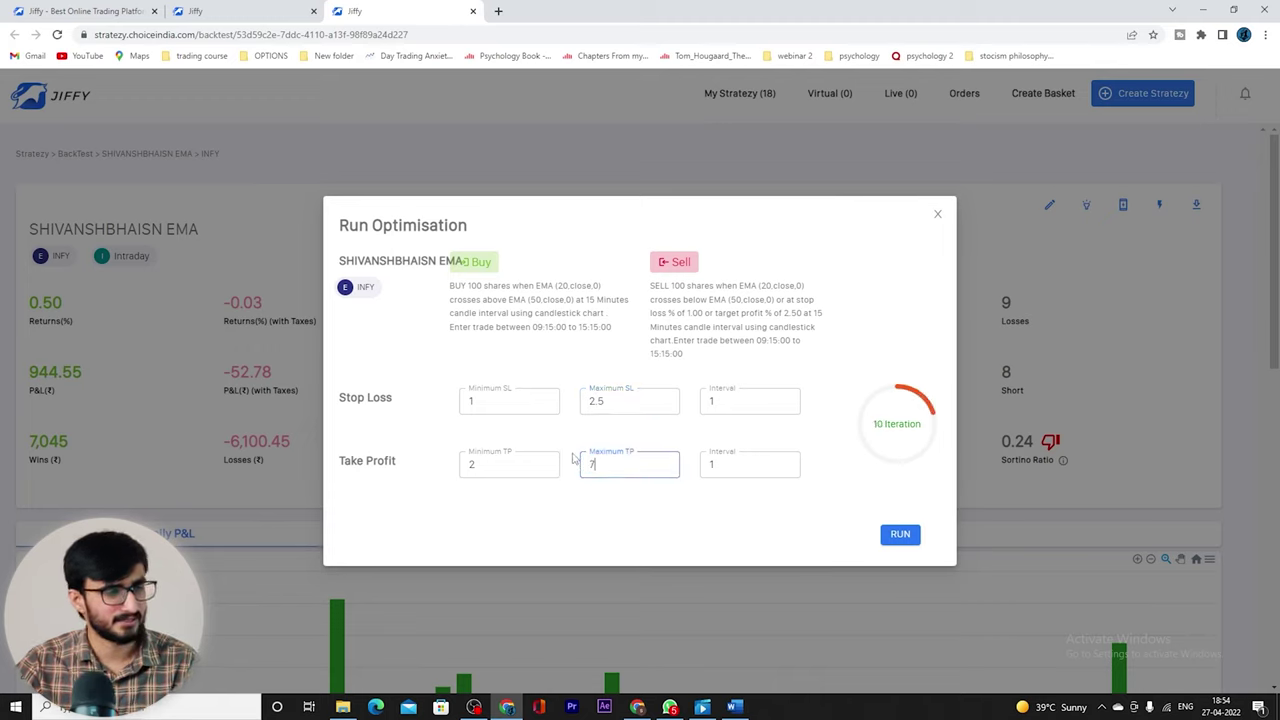
{"action": "left_click", "coordinate": [900, 534]}
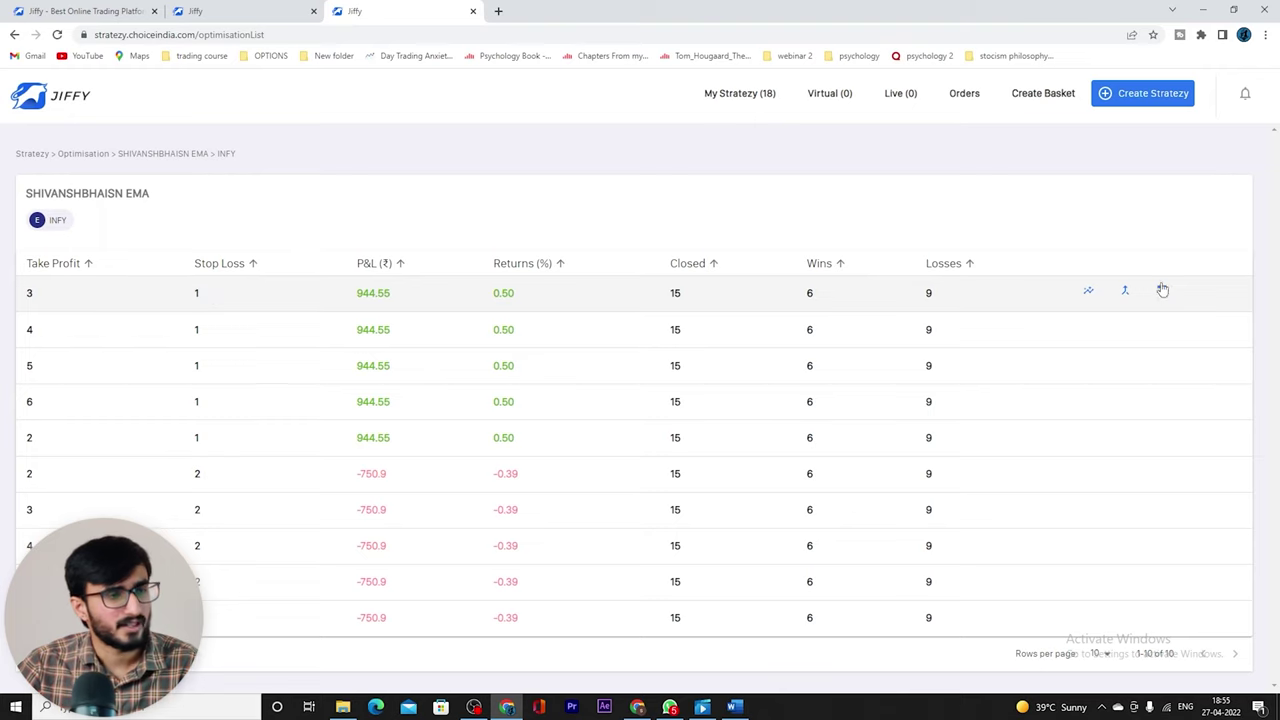
Step: Open the detailed report for the INFY result with take profit 3 and stop loss 1, and examine its Buy & Sell Graph
{"action": "left_click", "coordinate": [1088, 292]}
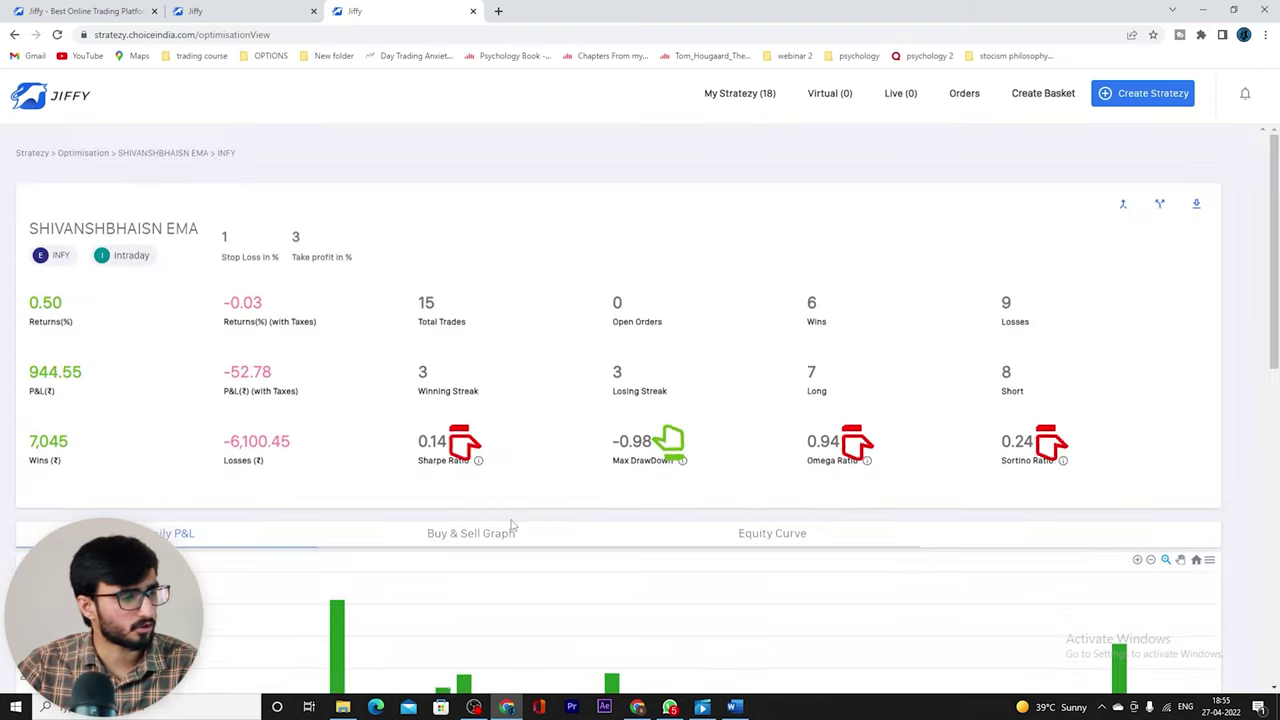
{"action": "scroll", "coordinate": [470, 528], "scroll_direction": "down", "scroll_amount": 3}
{"action": "left_click", "coordinate": [463, 278]}
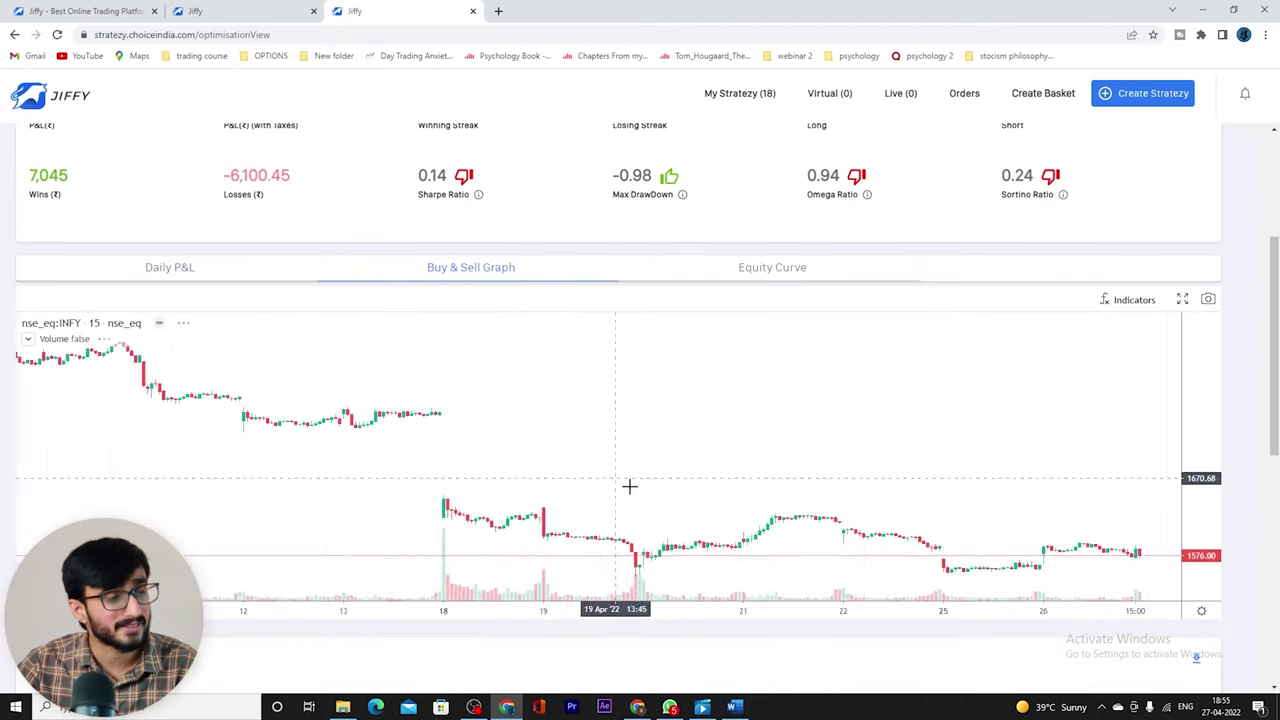
{"action": "scroll", "coordinate": [1037, 273], "scroll_direction": "up", "scroll_amount": 3}
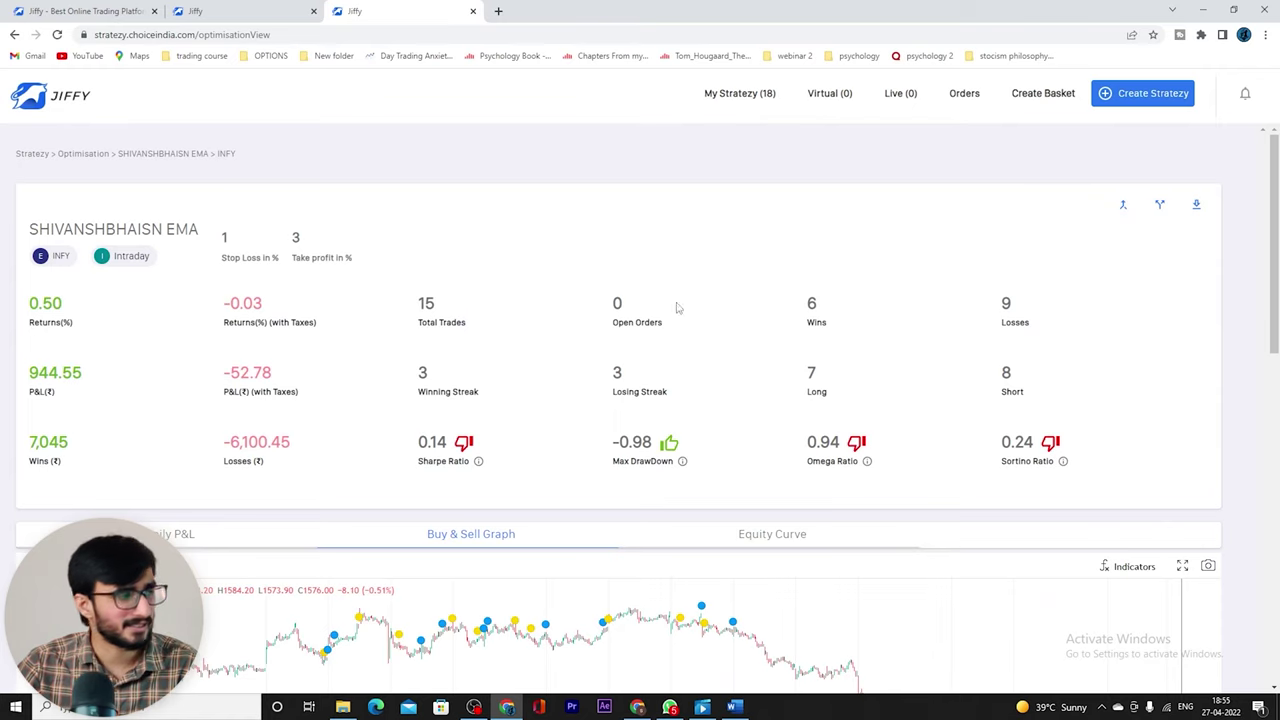
Step: Try to copy INFY's optimised settings to a new strategy named XYZA, and try to apply them to the existing strategy
{"action": "left_click", "coordinate": [1159, 206]}
{"action": "left_click", "coordinate": [552, 422]}
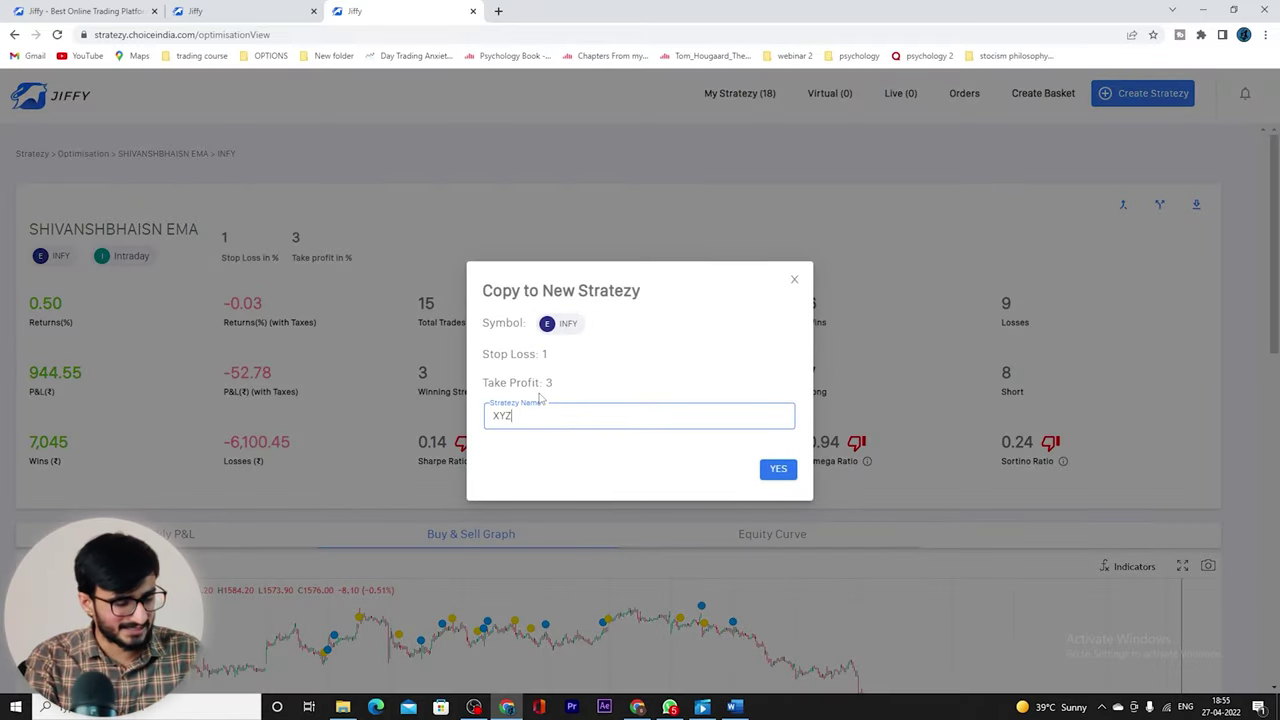
{"action": "left_click", "coordinate": [776, 472]}
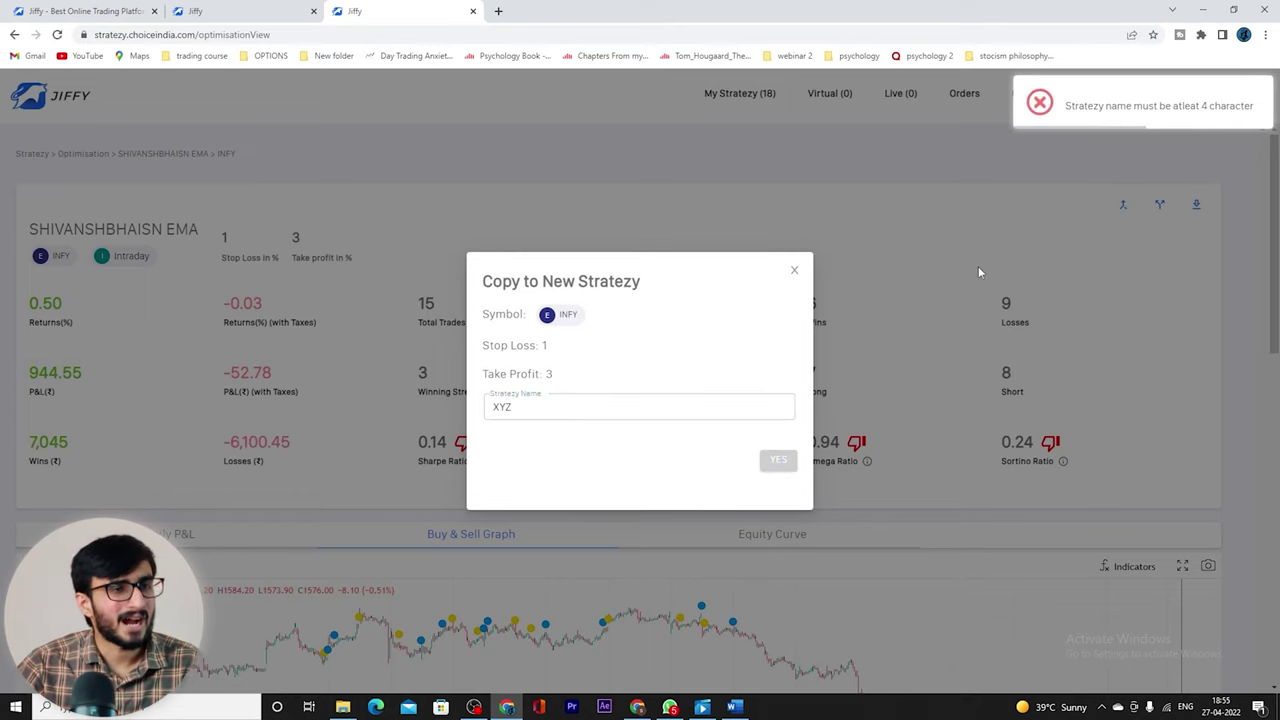
{"action": "left_click", "coordinate": [579, 400]}
{"action": "type", "text": "A"}
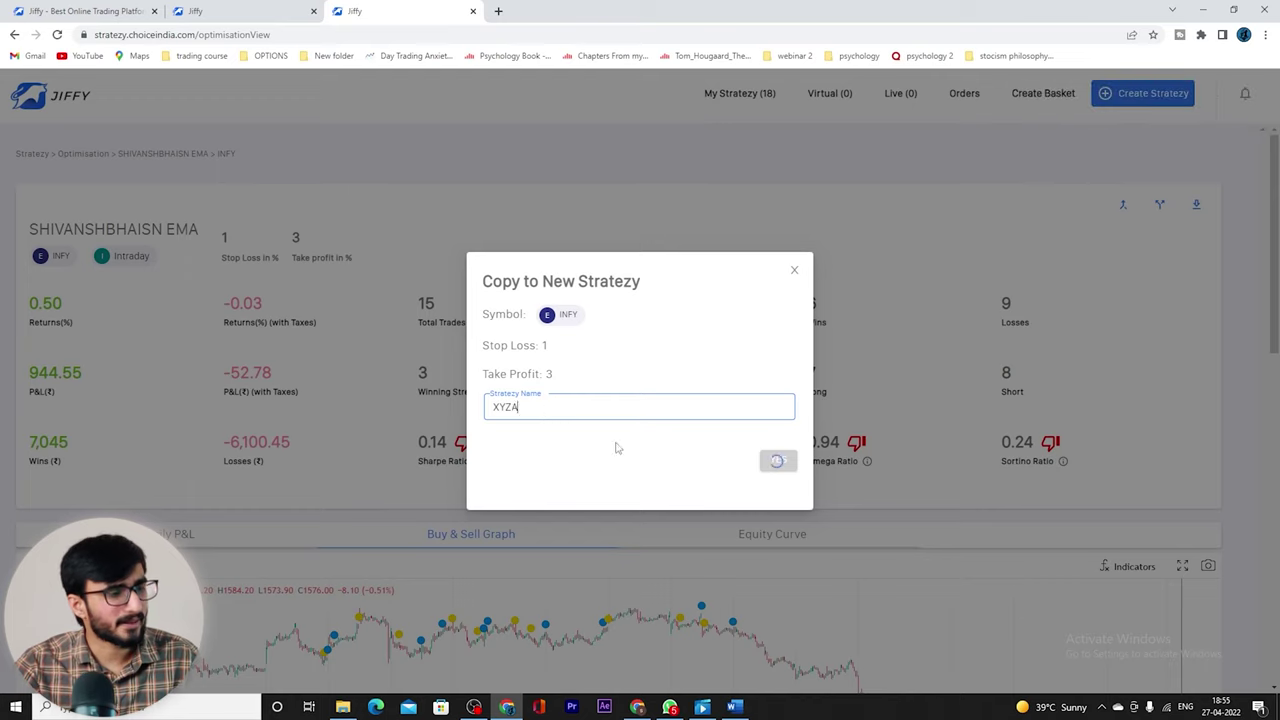
{"action": "left_click", "coordinate": [779, 461]}
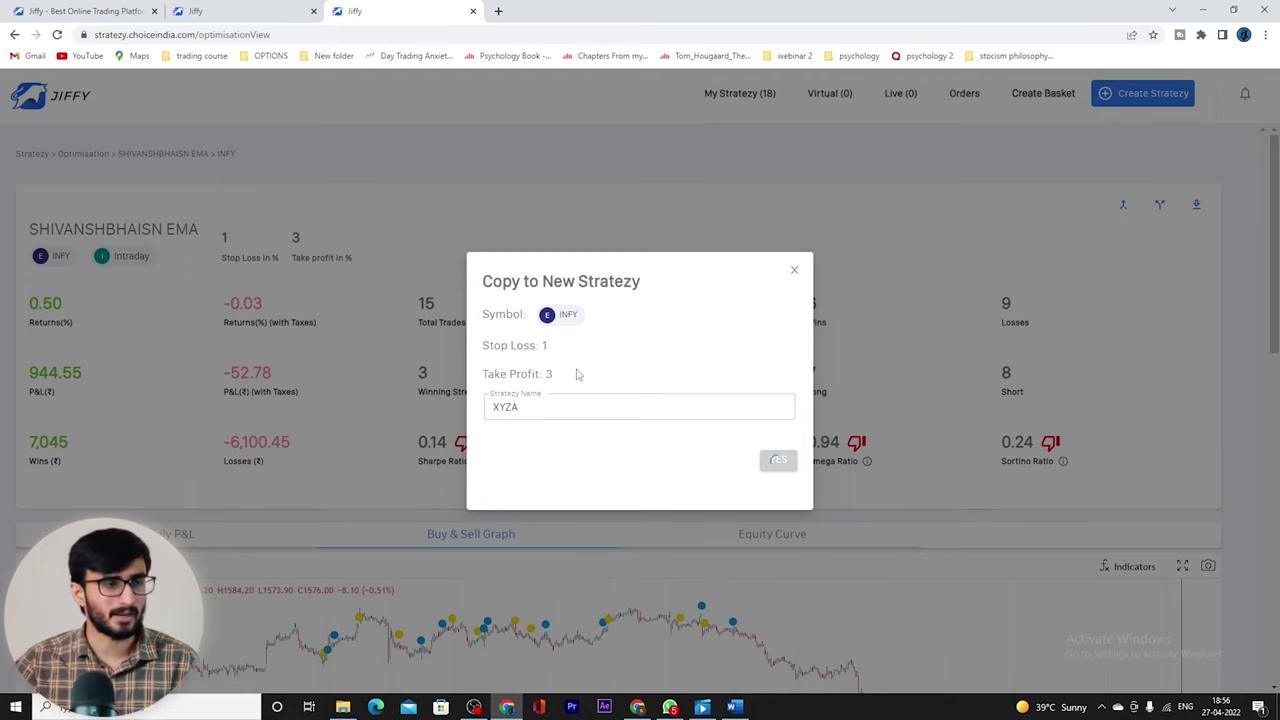
{"action": "left_click", "coordinate": [794, 270]}
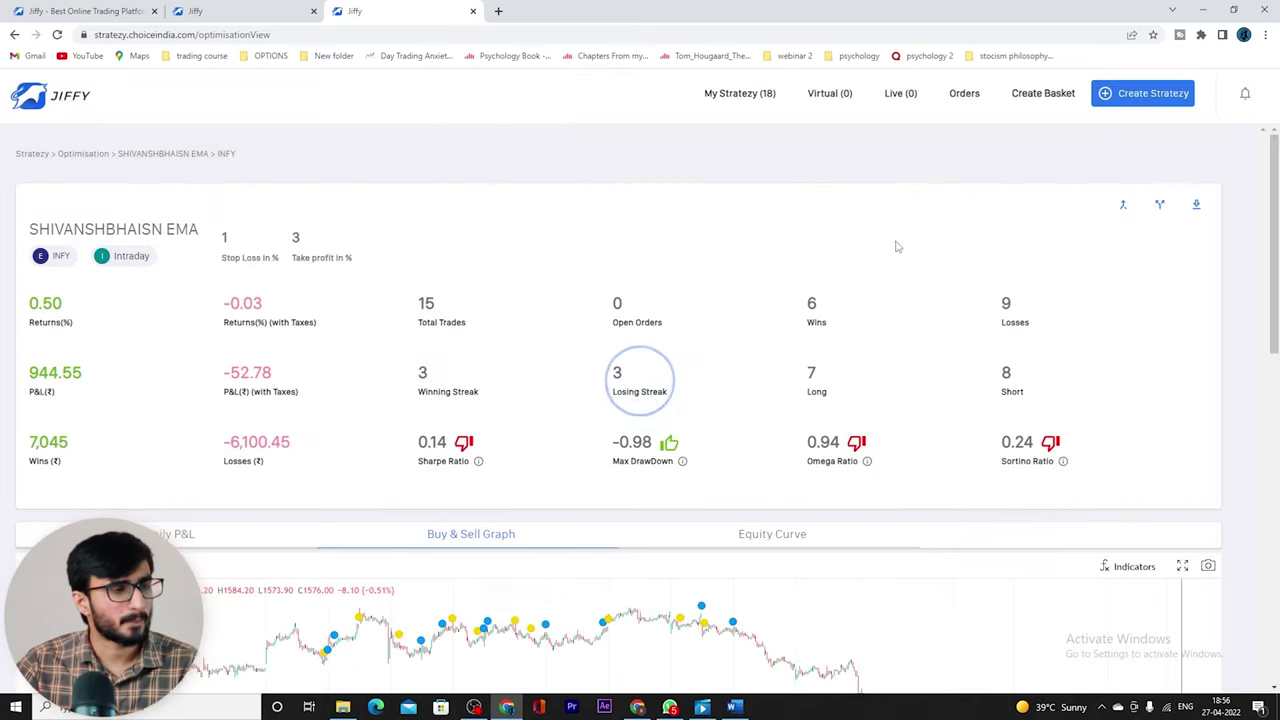
{"action": "left_click", "coordinate": [1125, 207]}
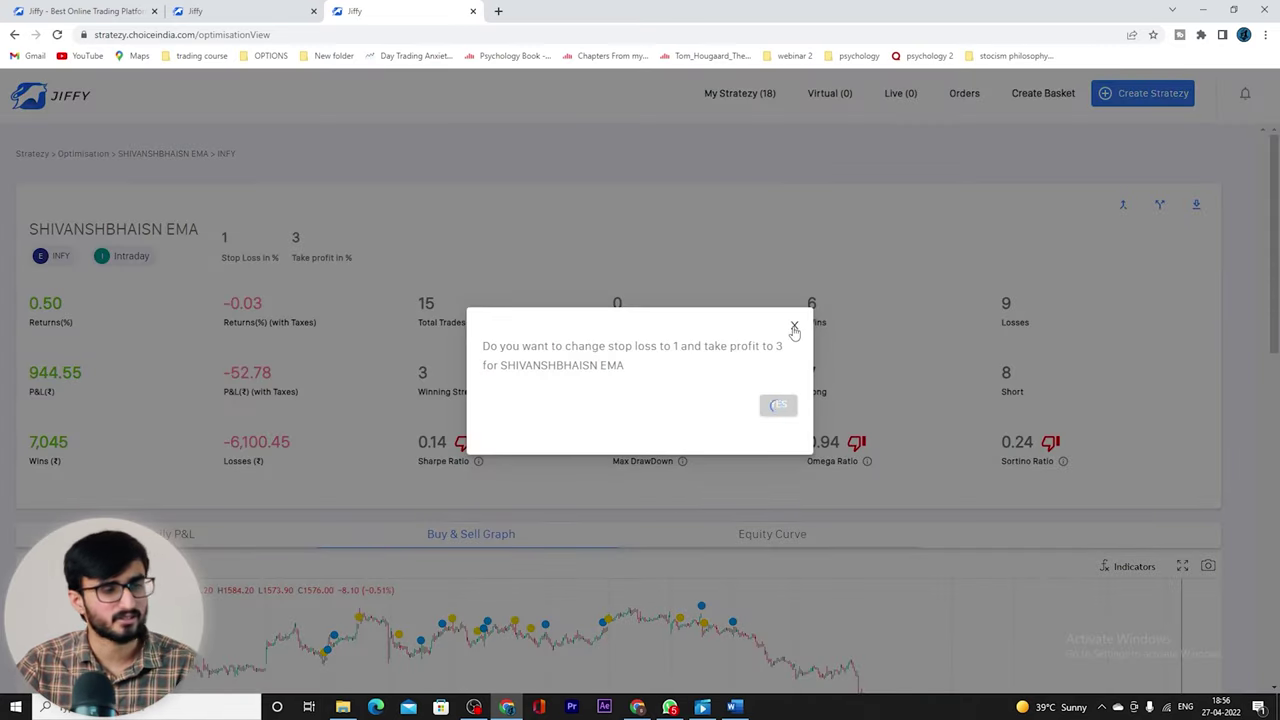
{"action": "left_click", "coordinate": [794, 330]}
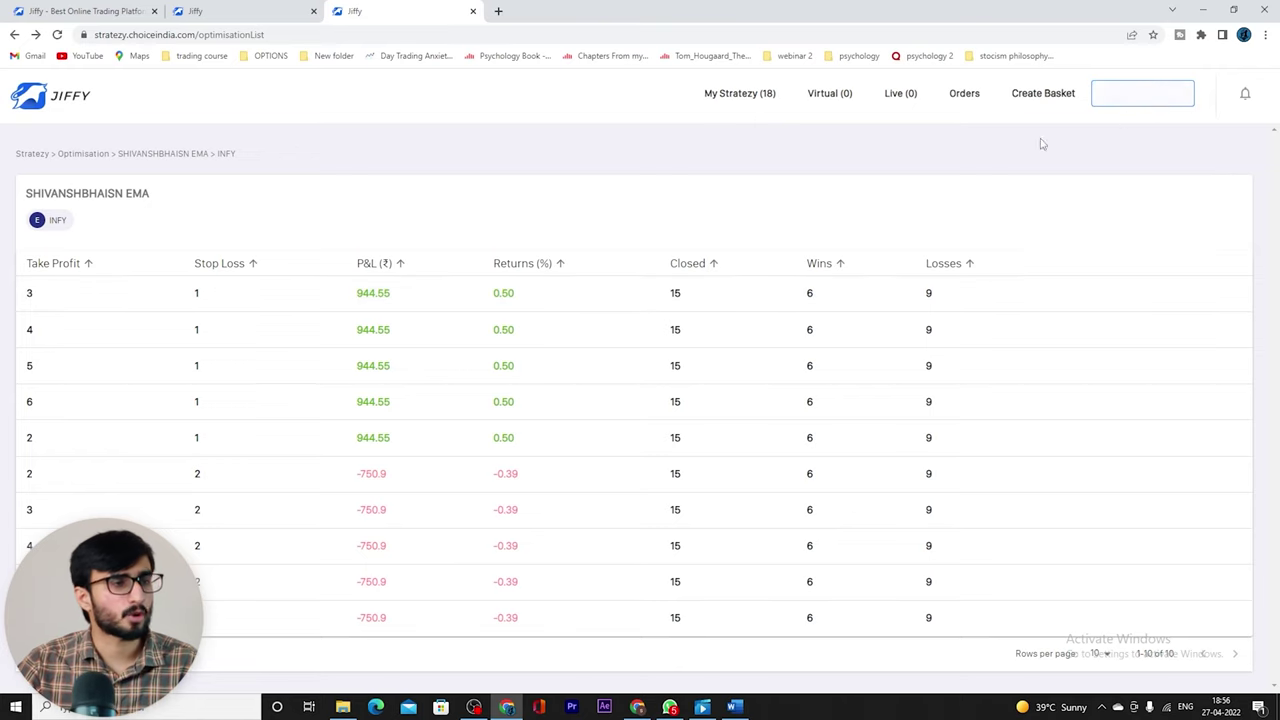
Step: Return to the My Stratezy list and show the EMA 20/50 strategy's backtest results by stock
{"action": "left_click", "coordinate": [766, 94]}
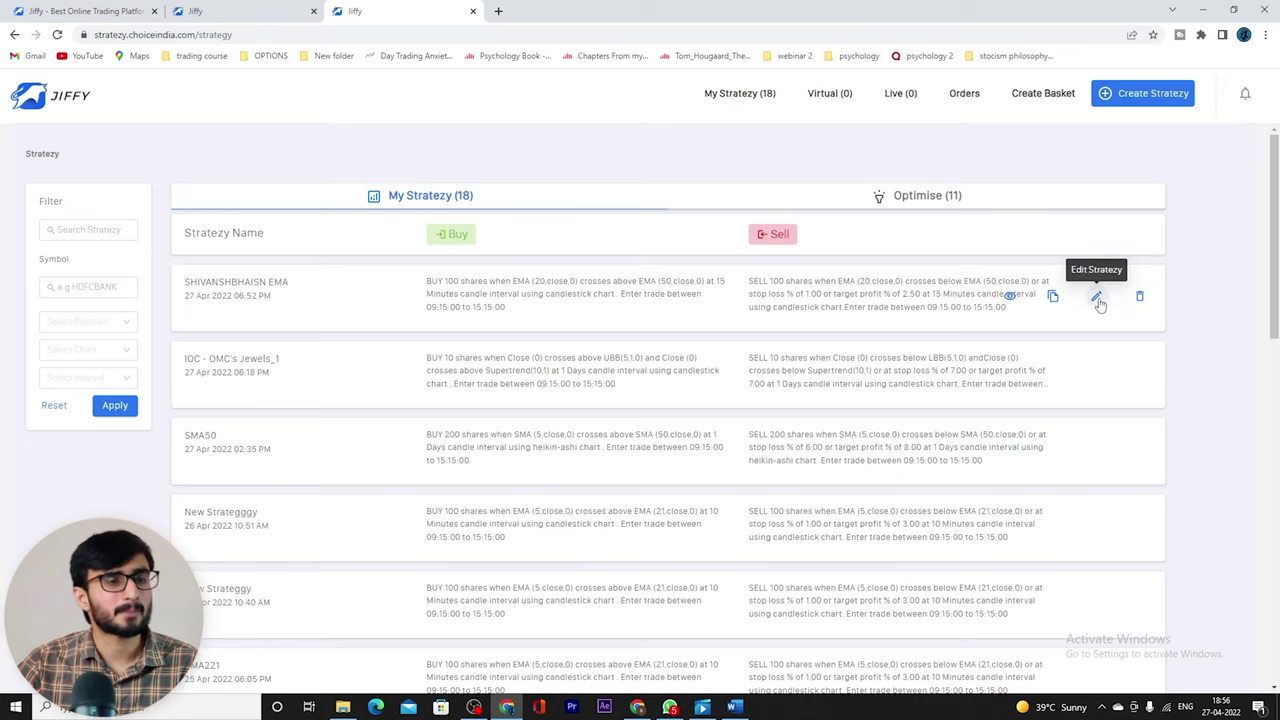
{"action": "left_click", "coordinate": [1011, 296]}
{"action": "left_click", "coordinate": [1075, 396]}
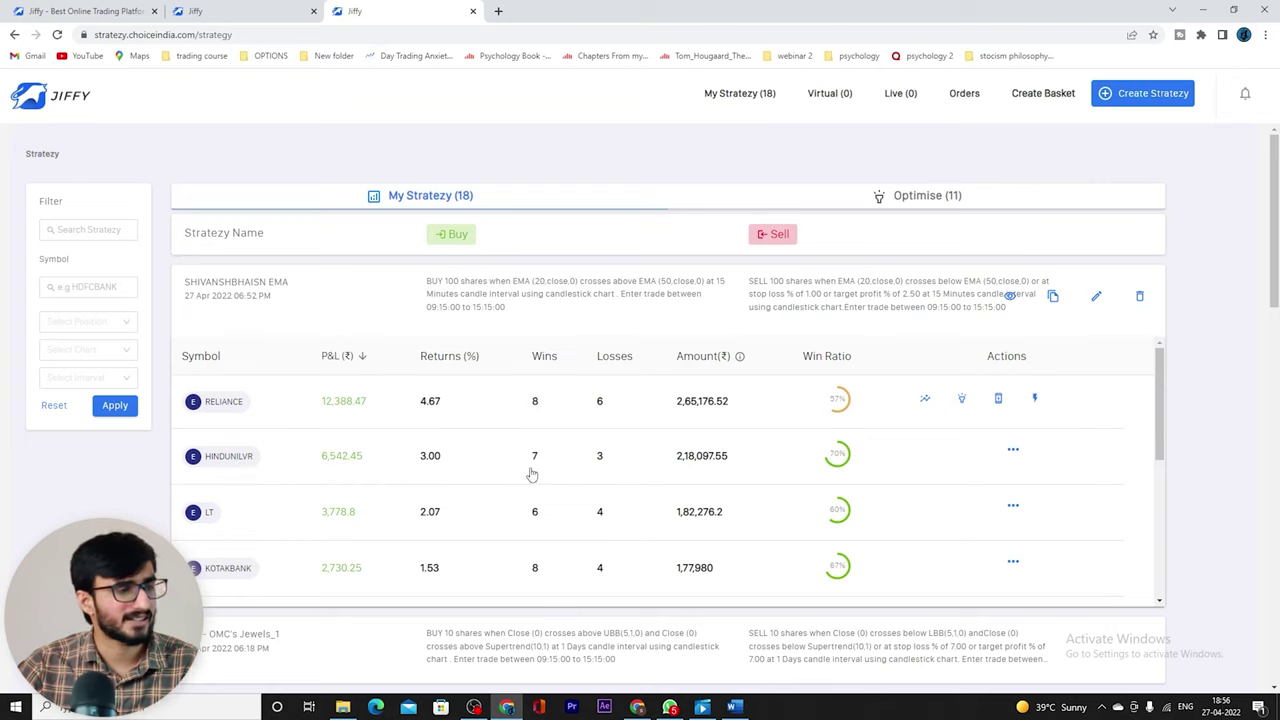
Step: Run an optimisation for HINDUNILVR in the EMA strategy with the maximum take profit set to 10
{"action": "mouse_move", "coordinate": [1015, 456]}
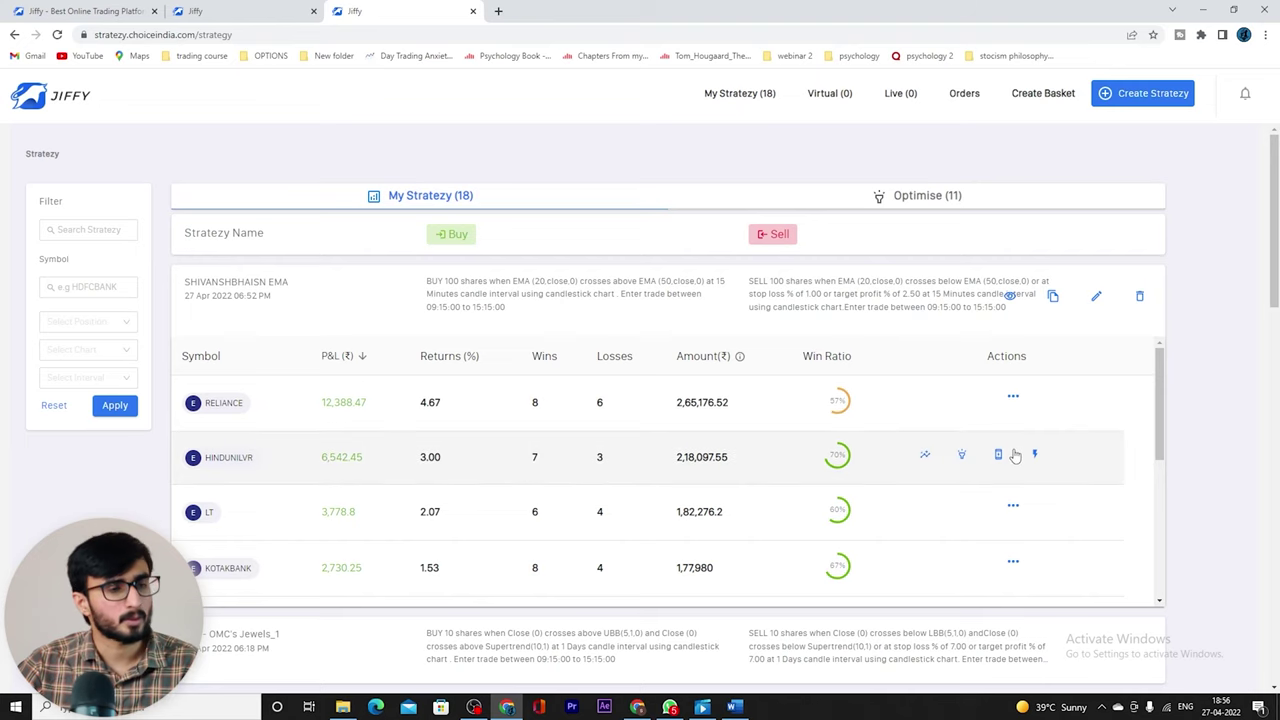
{"action": "left_click", "coordinate": [963, 456]}
{"action": "left_click", "coordinate": [480, 405]}
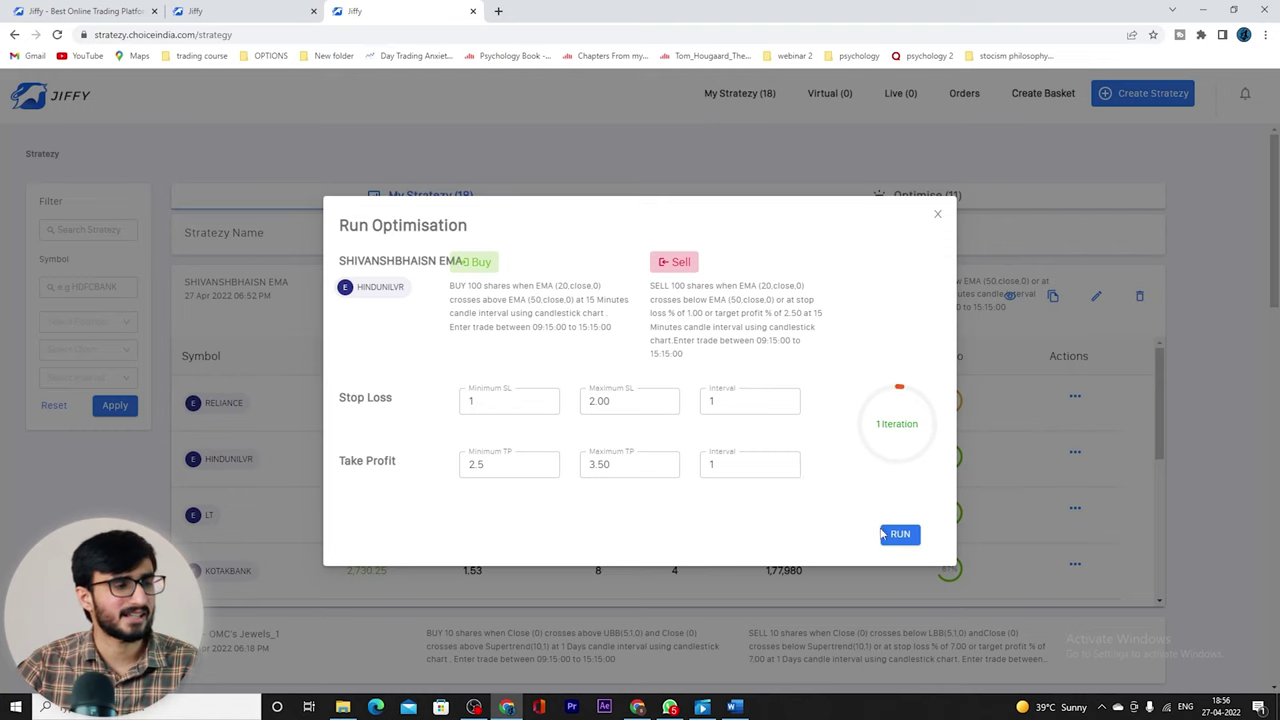
{"action": "left_click", "coordinate": [517, 463]}
{"action": "left_click_drag", "start_coordinate": [517, 463], "coordinate": [453, 481]}
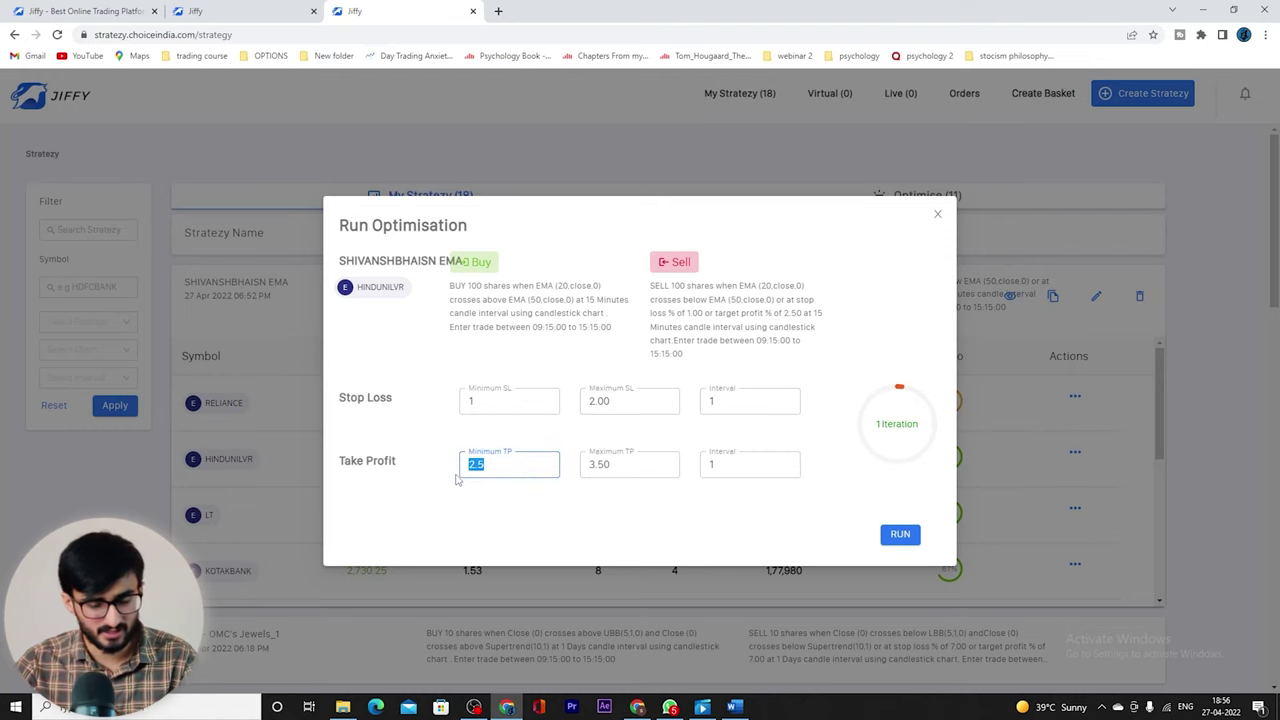
{"action": "double_click", "coordinate": [600, 464]}
{"action": "type", "text": "10"}
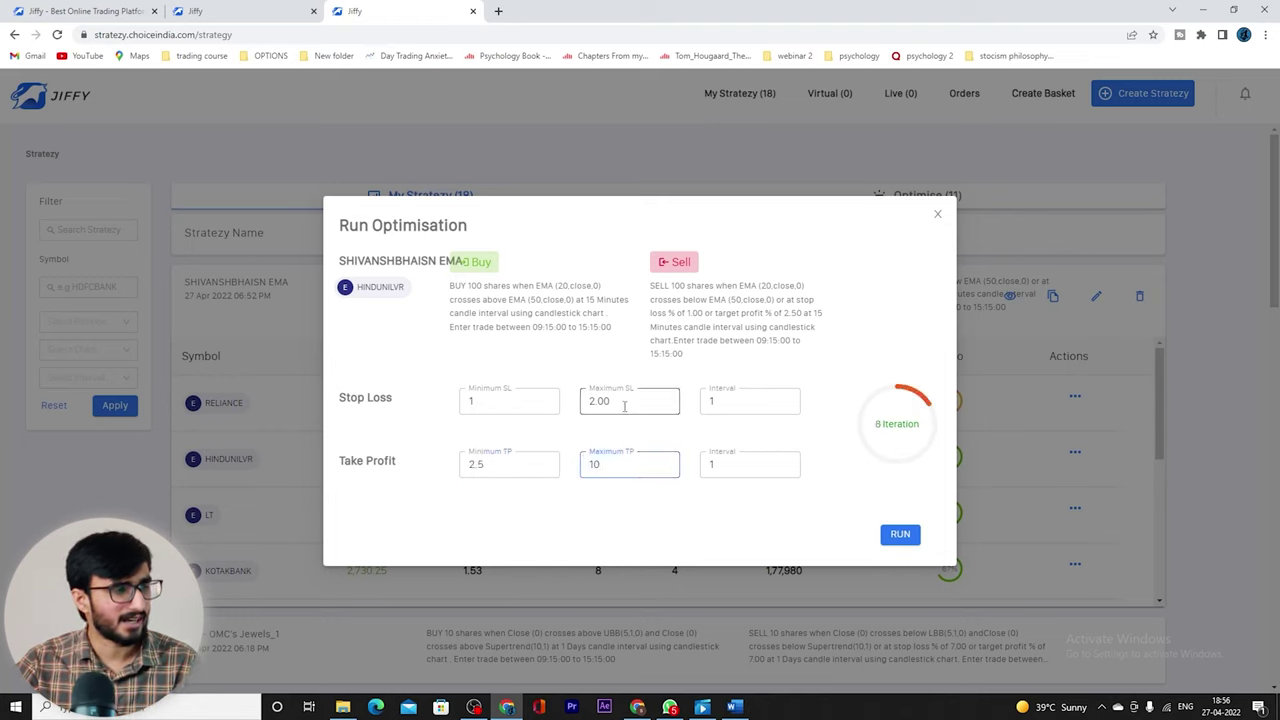
{"action": "left_click_drag", "start_coordinate": [624, 405], "coordinate": [573, 400]}
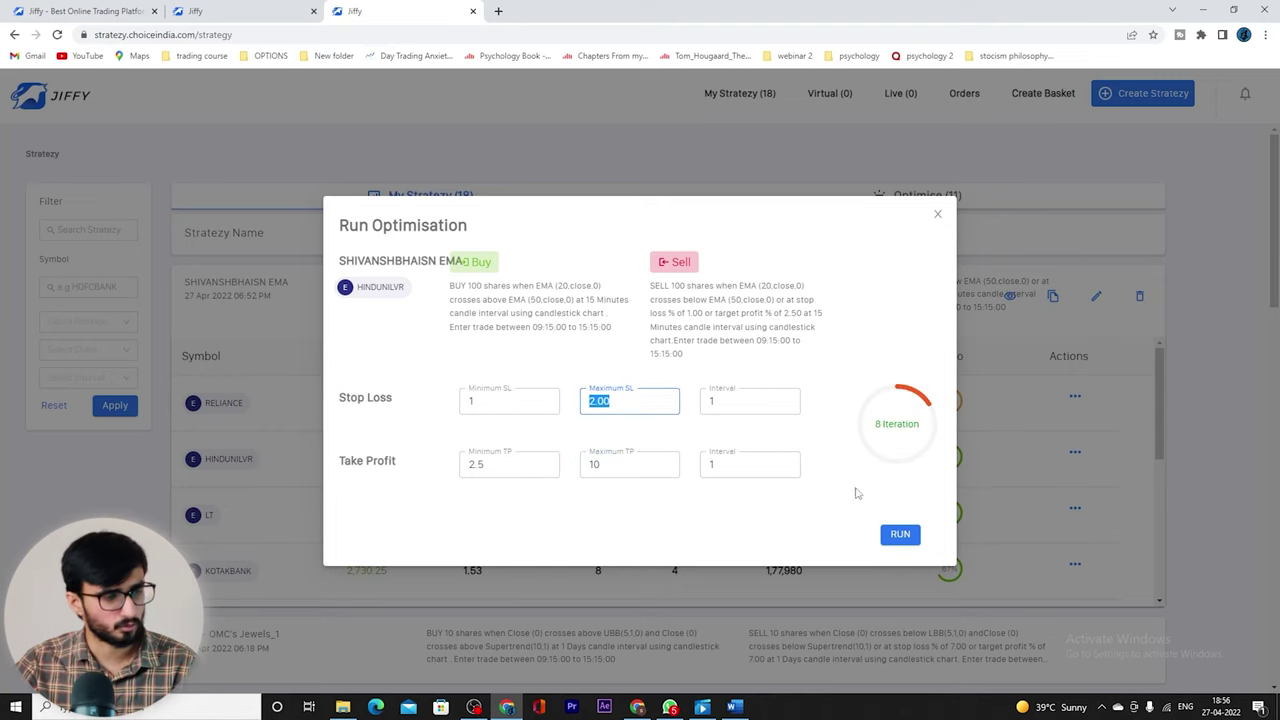
{"action": "left_click", "coordinate": [900, 534]}
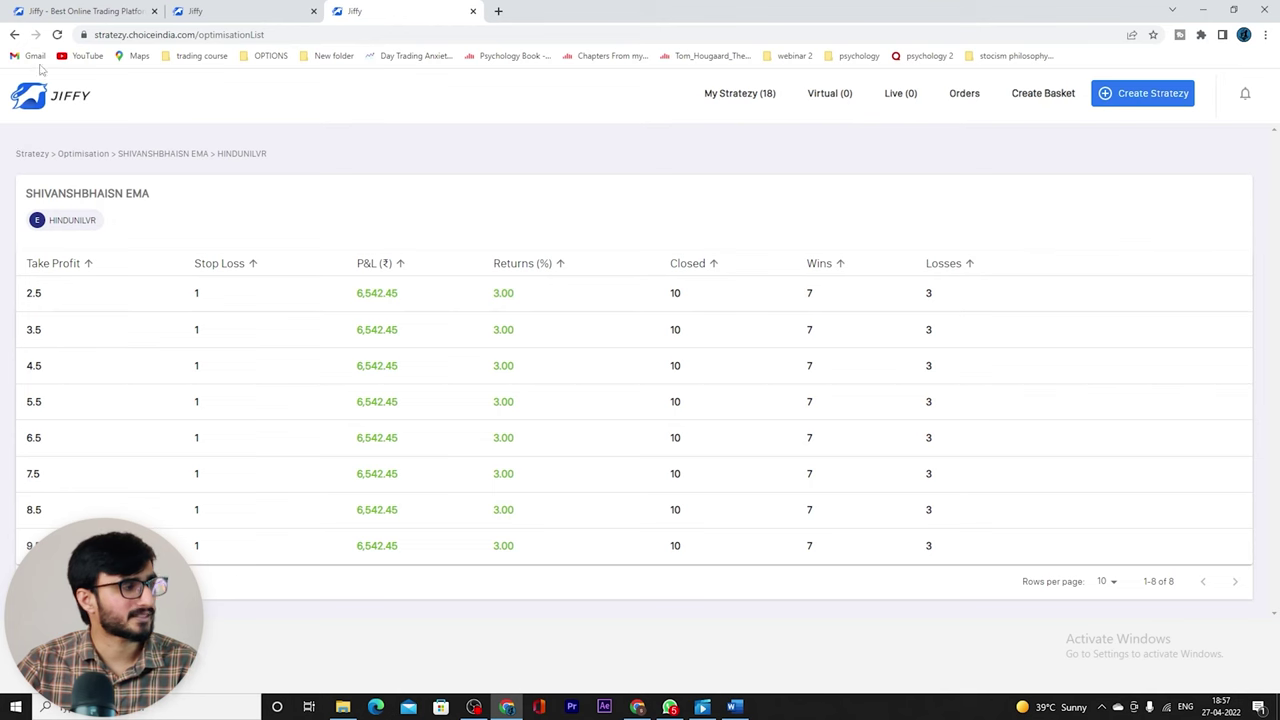
Step: Go back to the EMA strategy's results and start a virtual trade of 100 HINDUNILVR shares, live for 10 days
{"action": "left_click", "coordinate": [14, 34]}
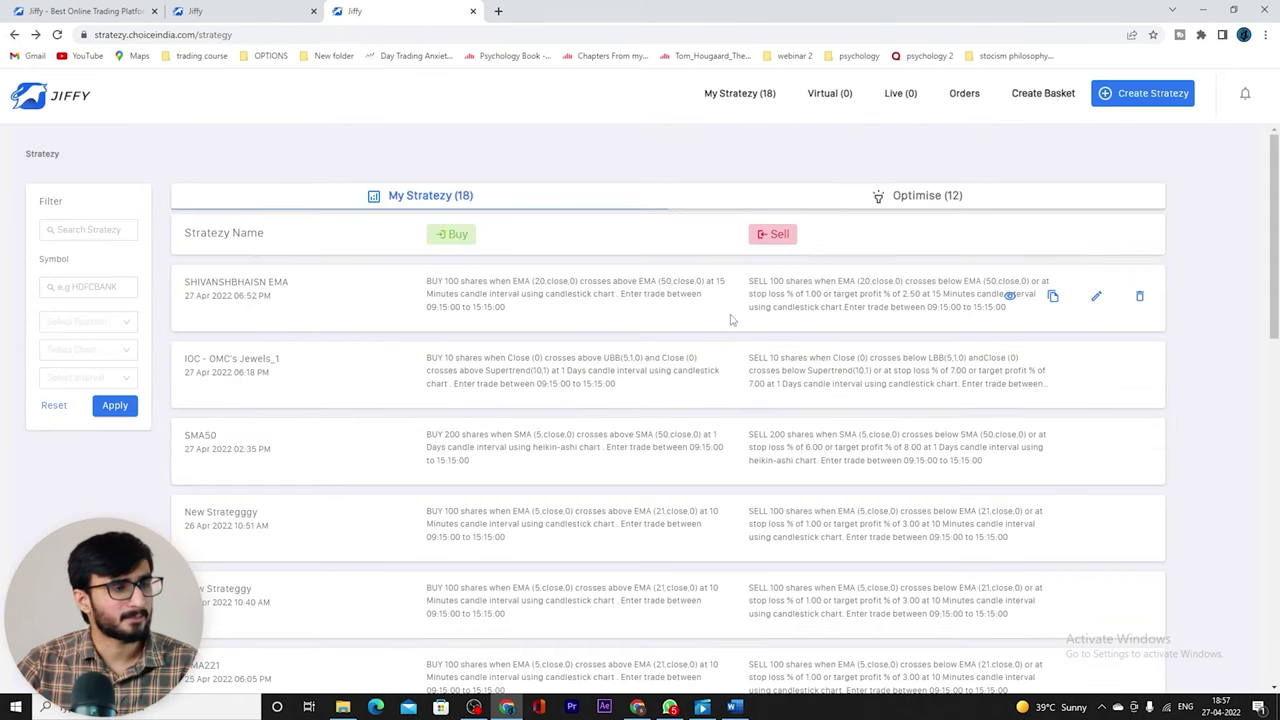
{"action": "left_click", "coordinate": [1011, 297]}
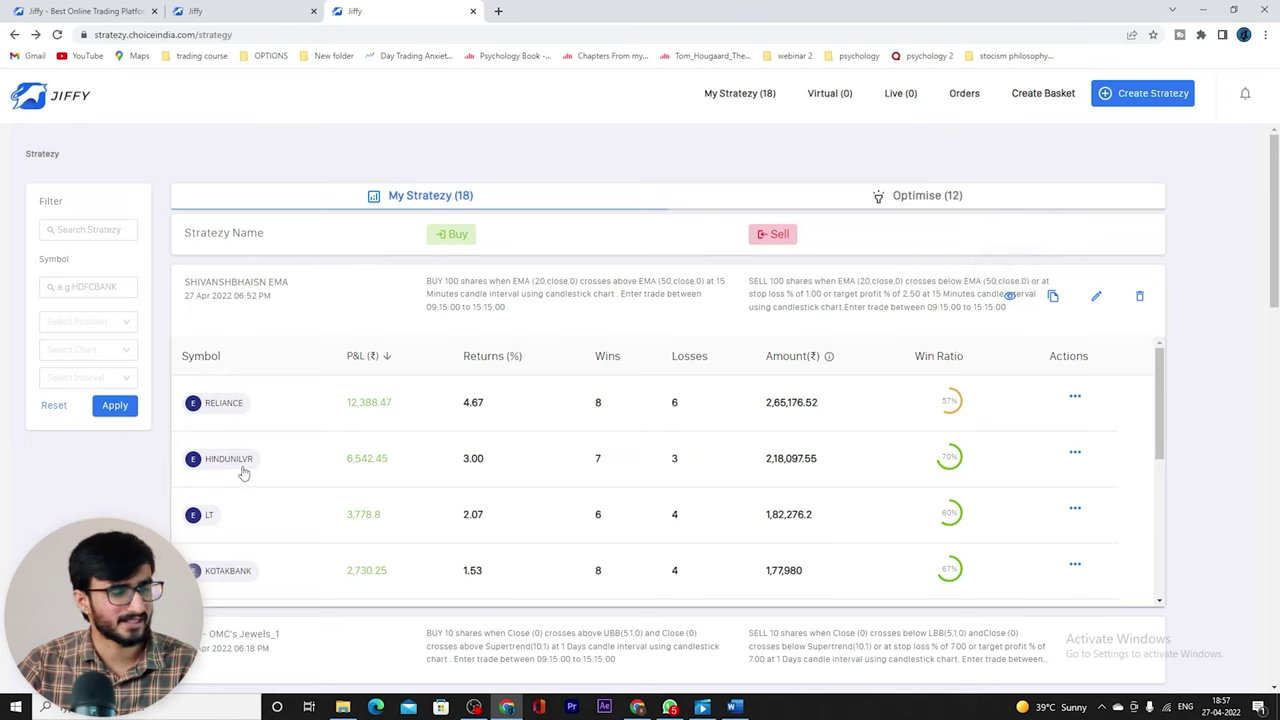
{"action": "mouse_move", "coordinate": [1100, 452]}
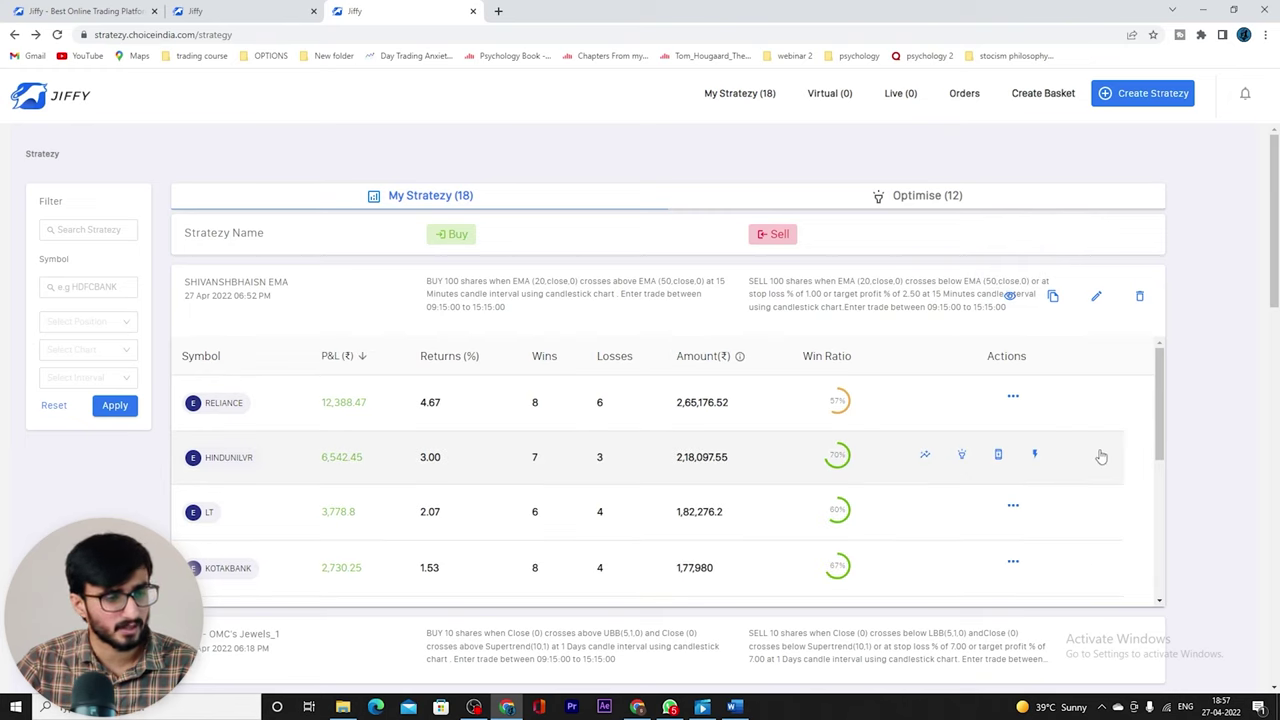
{"action": "left_click", "coordinate": [998, 456]}
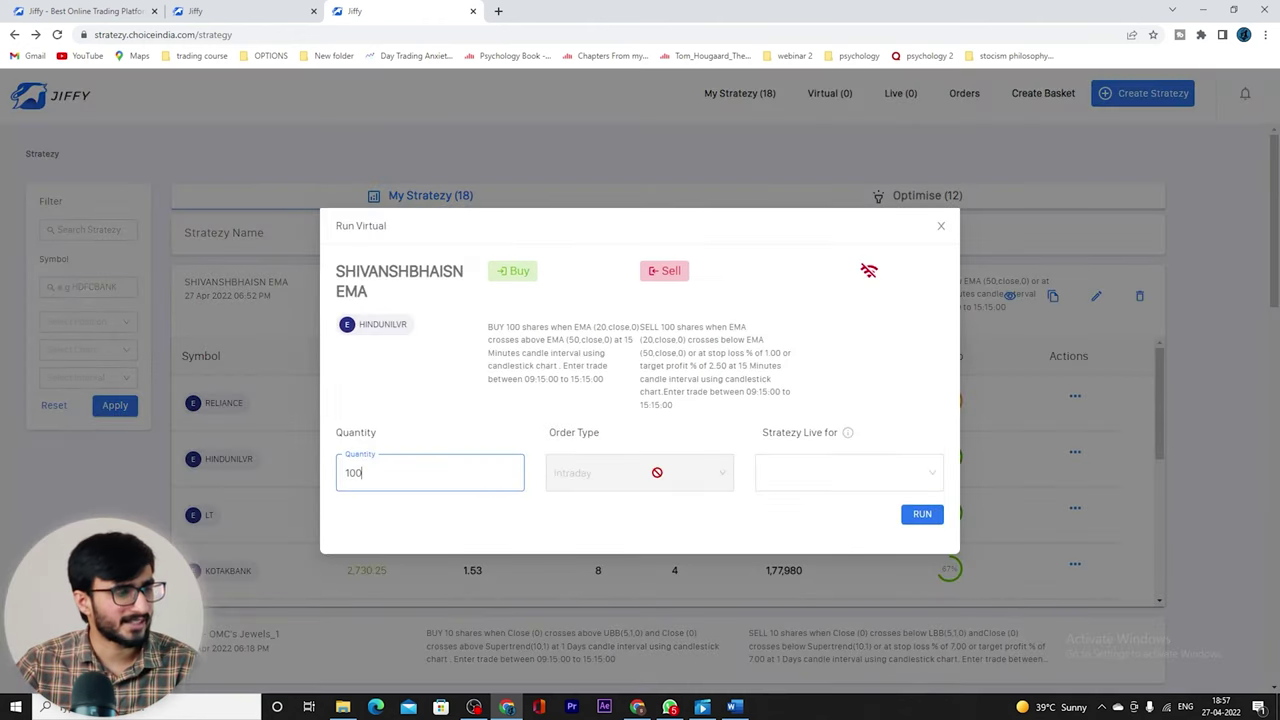
{"action": "left_click", "coordinate": [820, 476]}
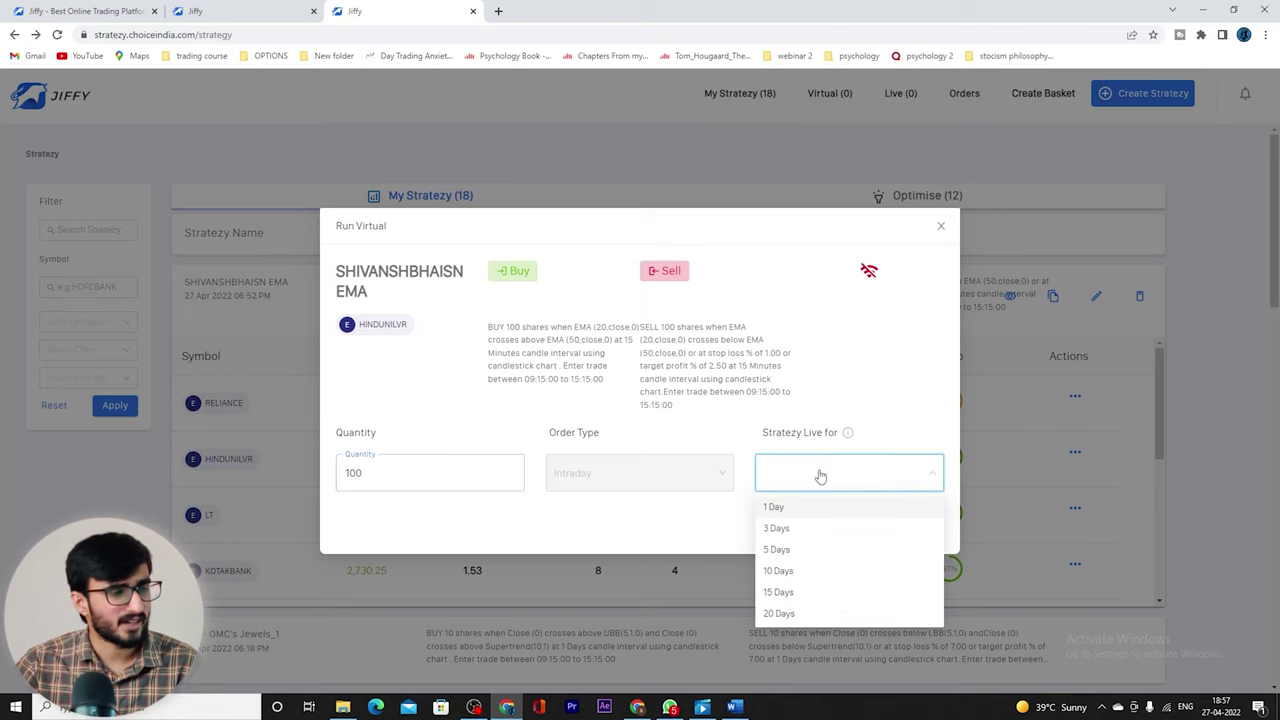
{"action": "left_click", "coordinate": [797, 571]}
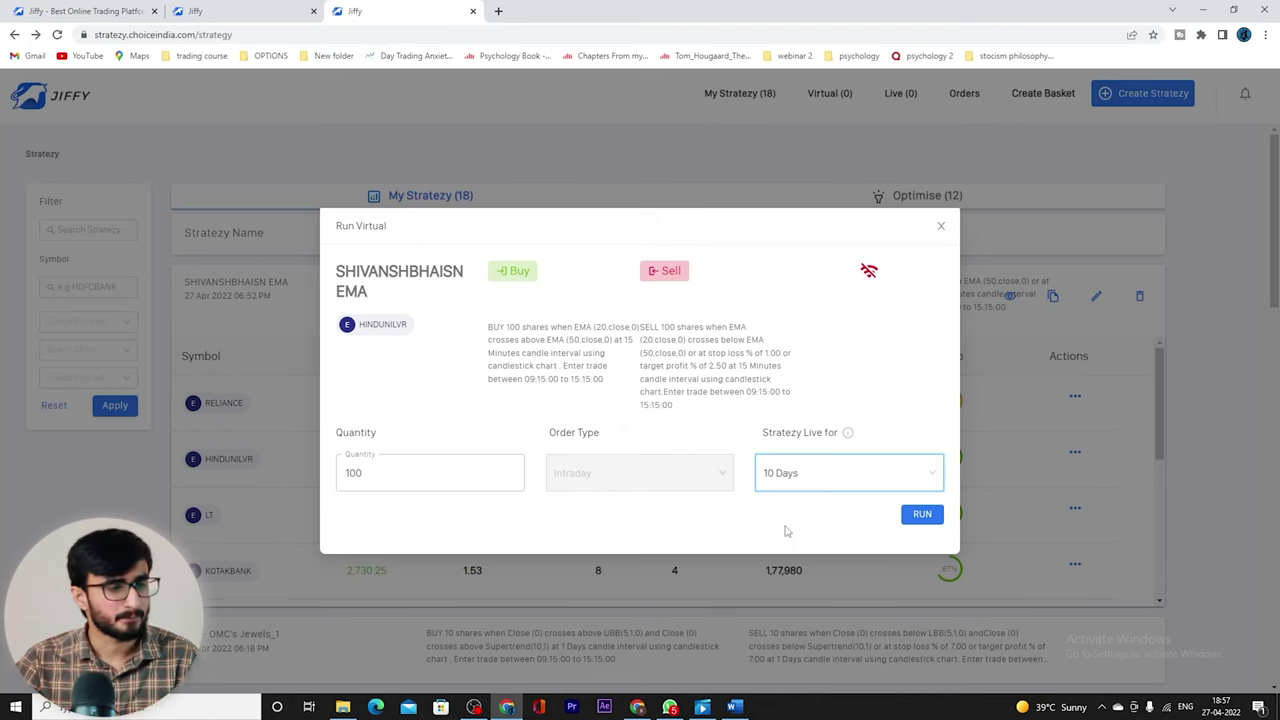
{"action": "left_click", "coordinate": [929, 515]}
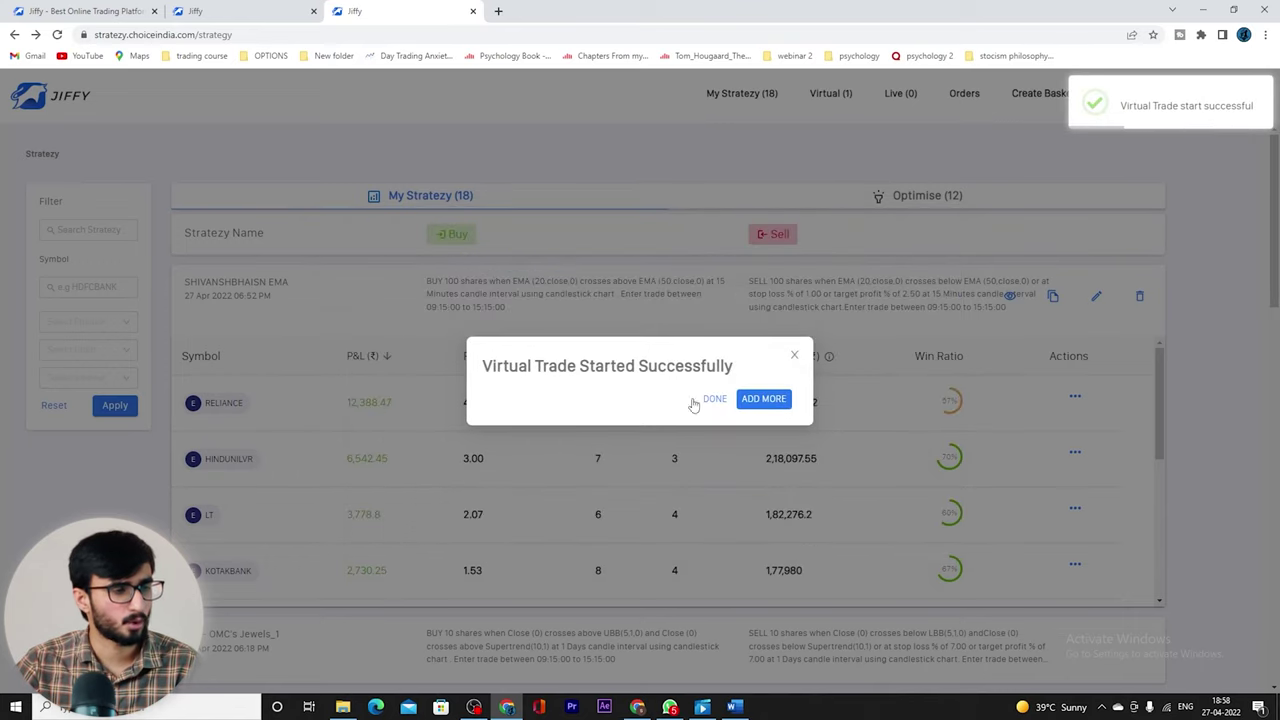
{"action": "left_click", "coordinate": [712, 399]}
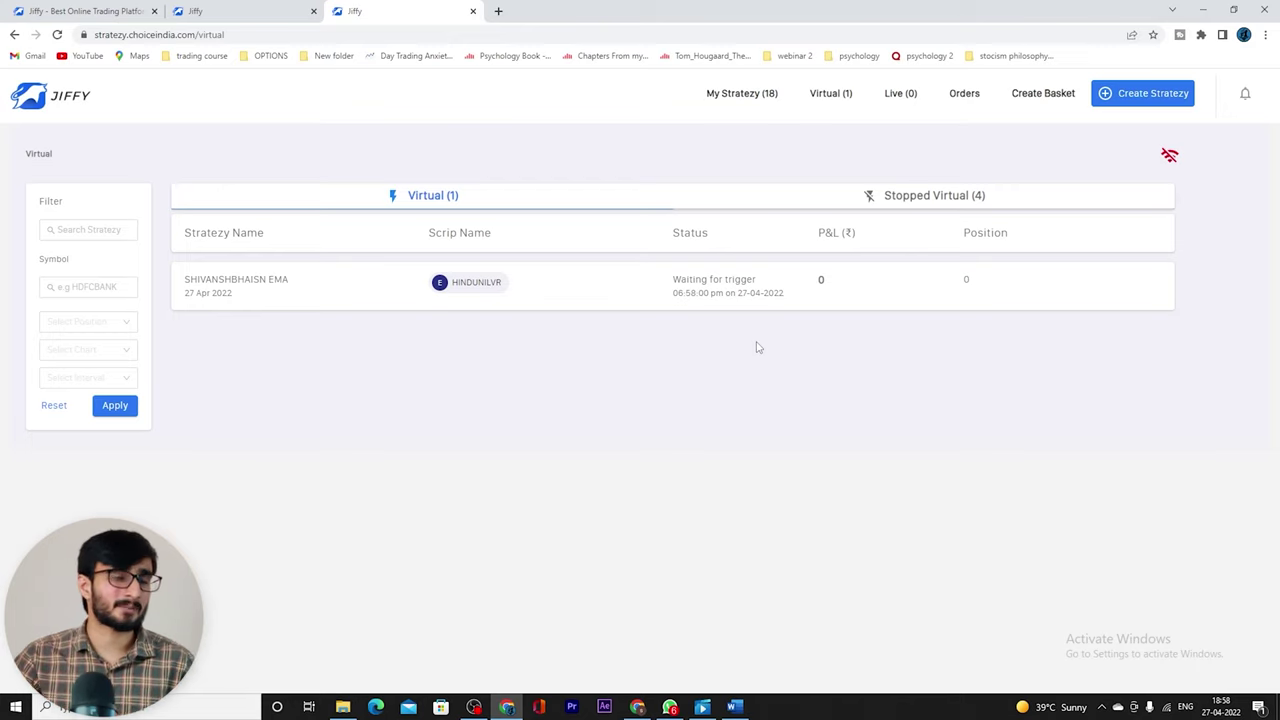
Step: Look over the home dashboard and browse the ready-made strategies under Our Stratezies
{"action": "left_click", "coordinate": [62, 92]}
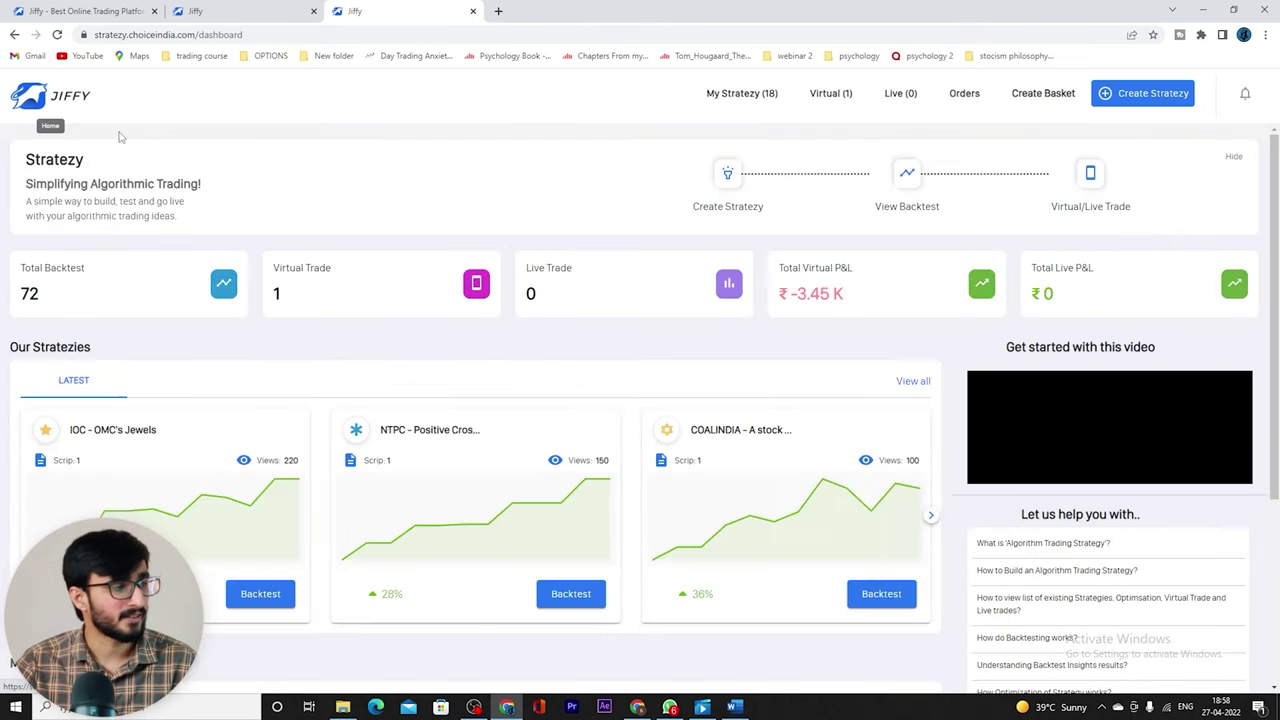
{"action": "scroll", "coordinate": [231, 354], "scroll_direction": "down", "scroll_amount": 1}
{"action": "scroll", "coordinate": [486, 165], "scroll_direction": "down", "scroll_amount": 1}
{"action": "scroll", "coordinate": [380, 322], "scroll_direction": "up", "scroll_amount": 1}
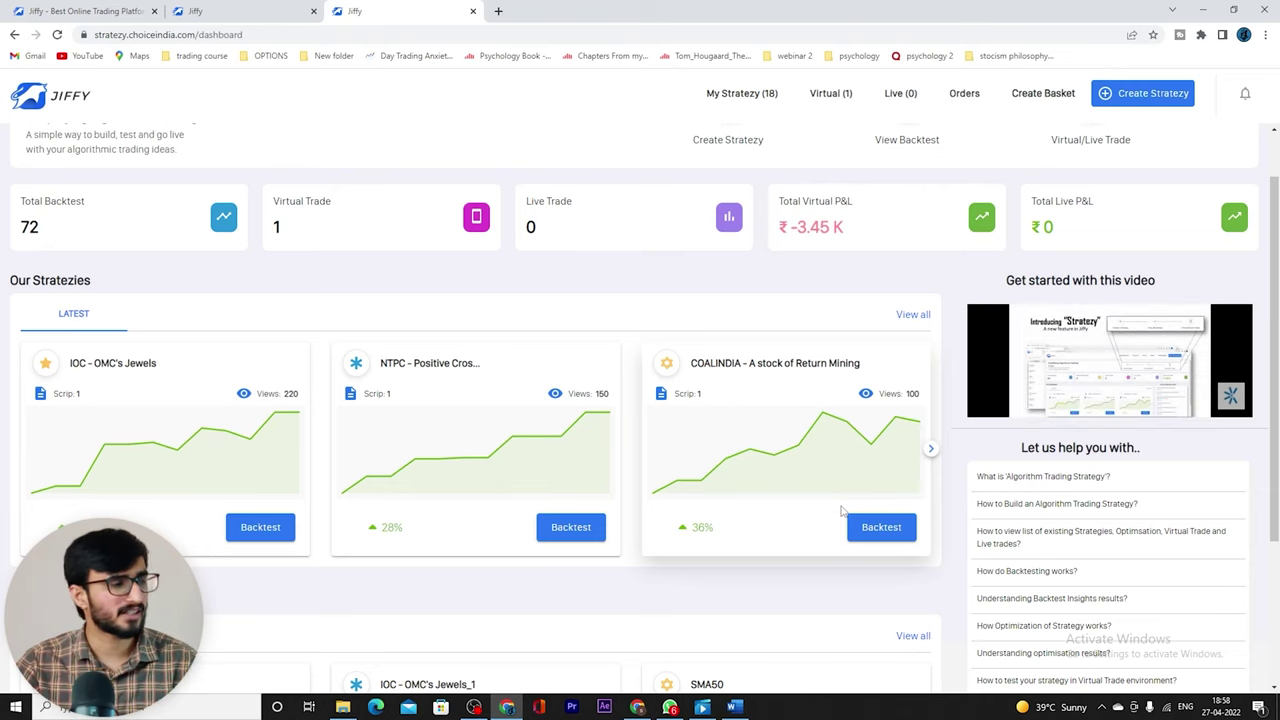
{"action": "left_click", "coordinate": [930, 448]}
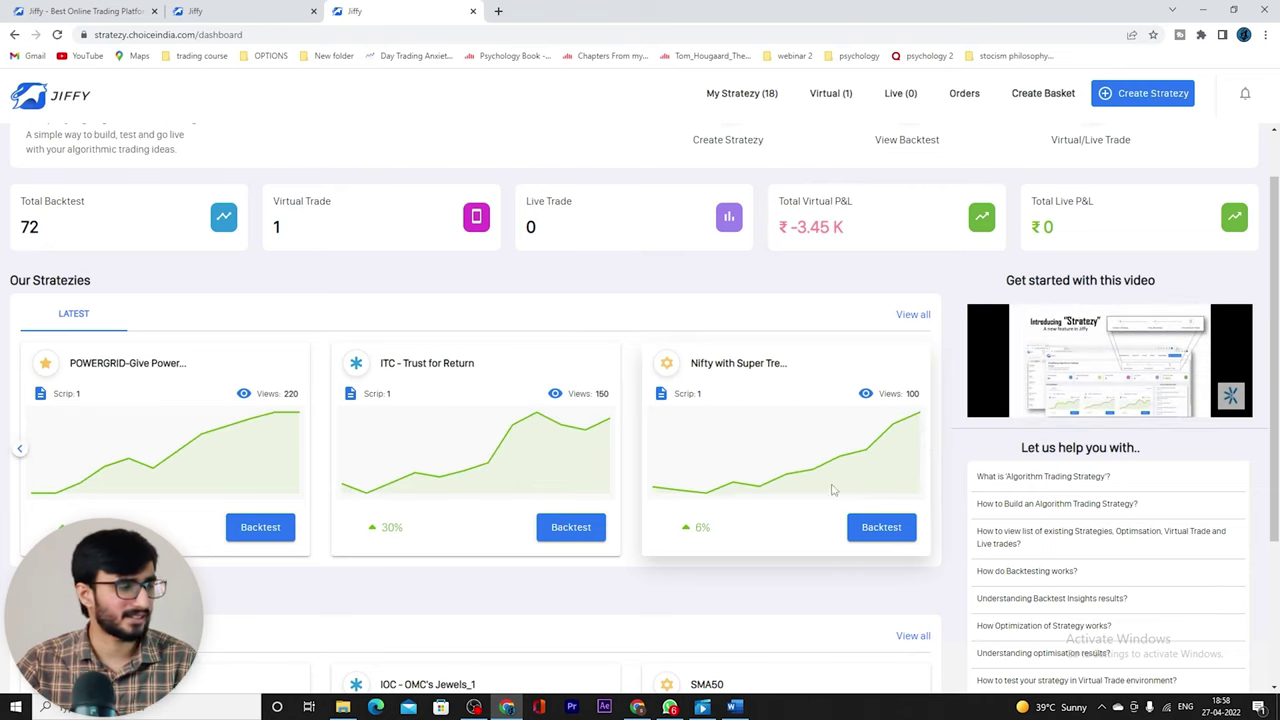
{"action": "left_click", "coordinate": [20, 449]}
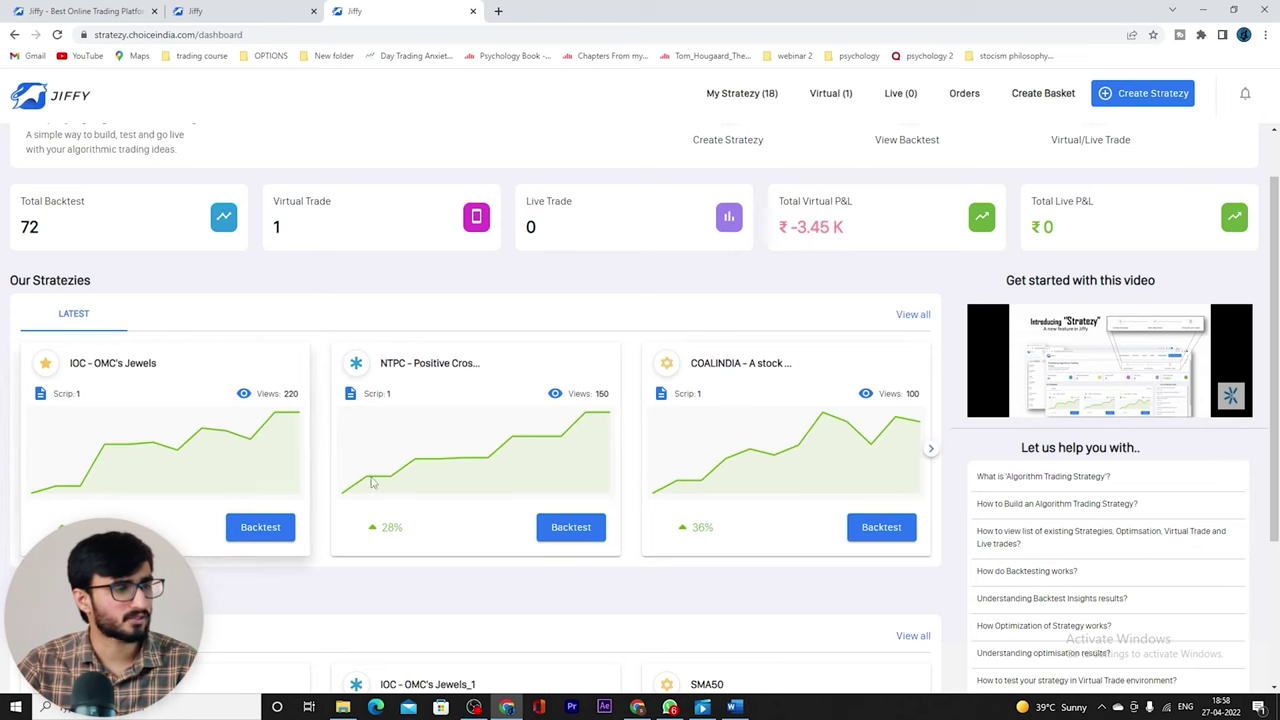
Step: Copy the ready-made COALINDIA strategy from Our Stratezies with its preset settings and run its backtest
{"action": "left_click", "coordinate": [881, 527]}
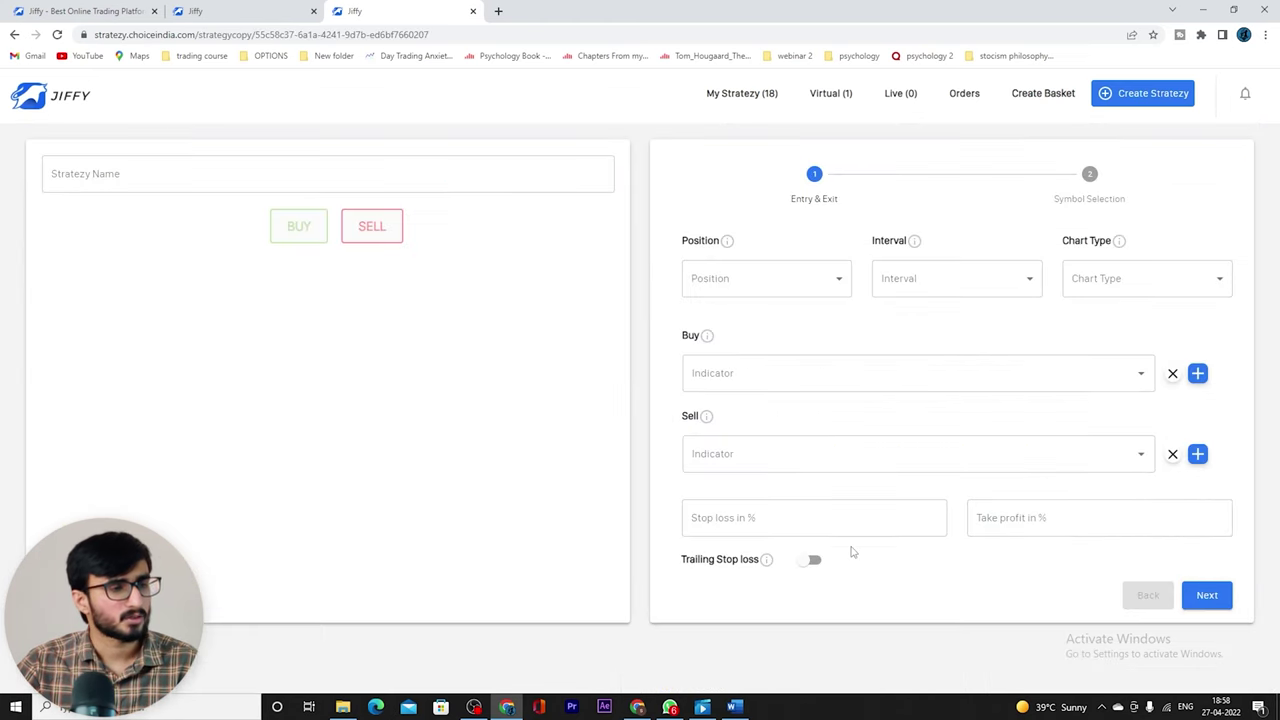
{"action": "left_click", "coordinate": [1214, 599]}
{"action": "left_click", "coordinate": [1213, 596]}
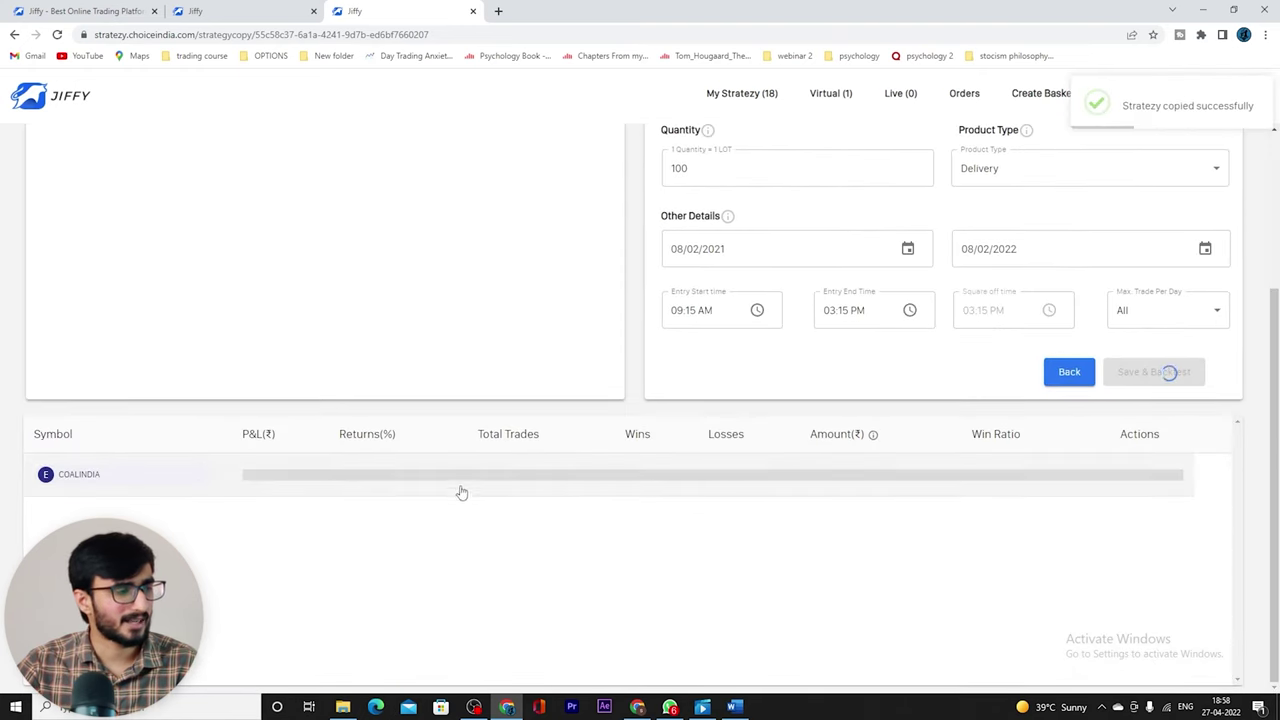
{"action": "mouse_move", "coordinate": [210, 487]}
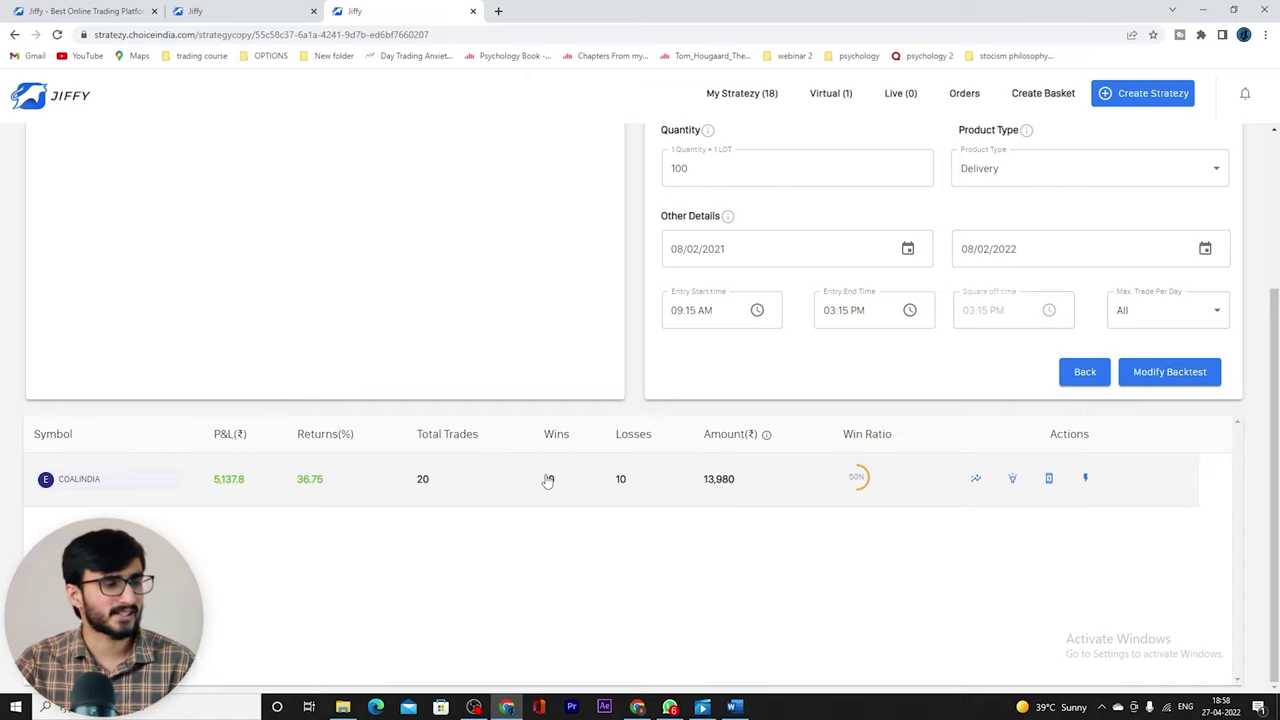
Step: Open COALINDIA's detailed backtest report and examine its performance figures, buy and sell graph, and transaction list
{"action": "left_click", "coordinate": [975, 481]}
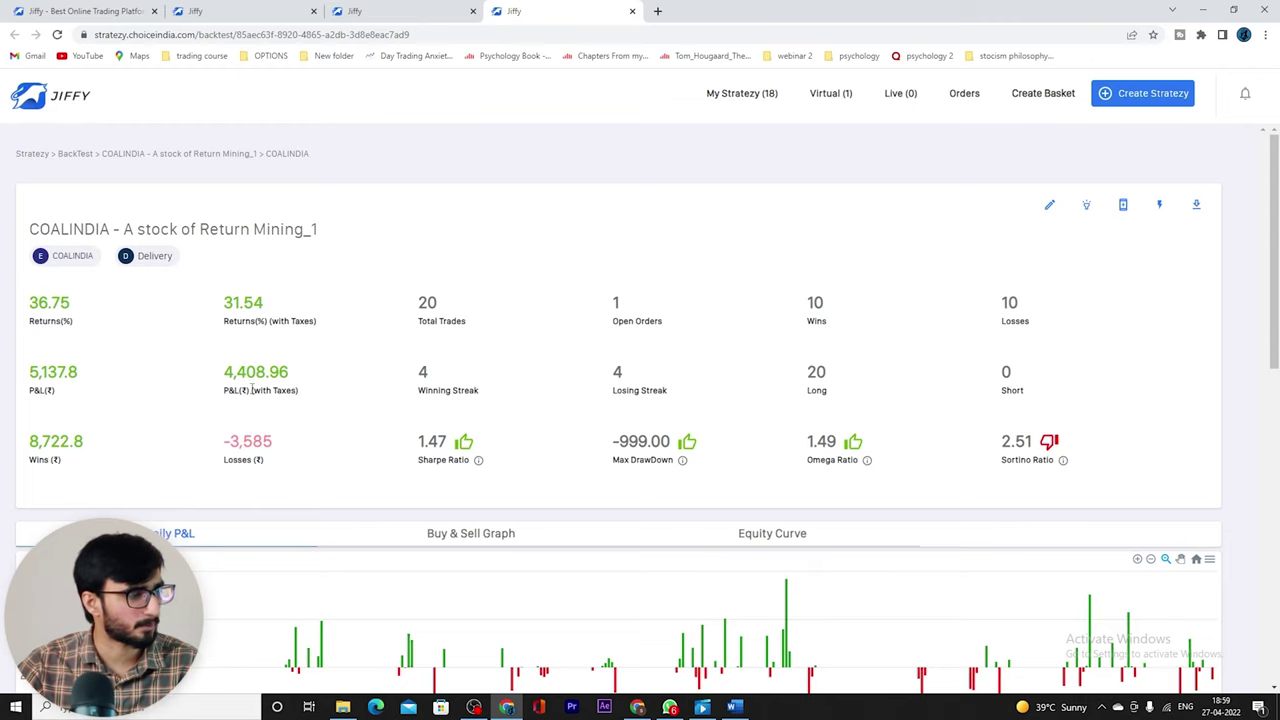
{"action": "scroll", "coordinate": [303, 400], "scroll_direction": "down", "scroll_amount": 2}
{"action": "left_click", "coordinate": [484, 332]}
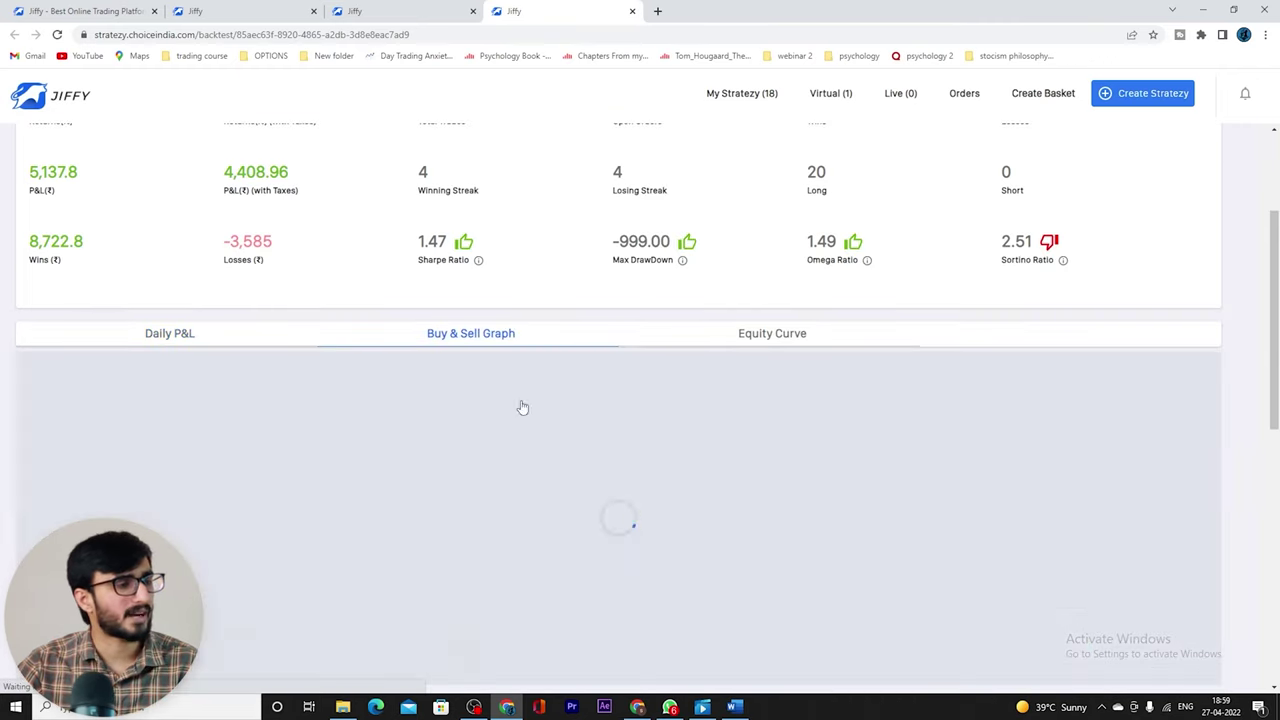
{"action": "scroll", "coordinate": [660, 490], "scroll_direction": "up", "scroll_amount": 5}
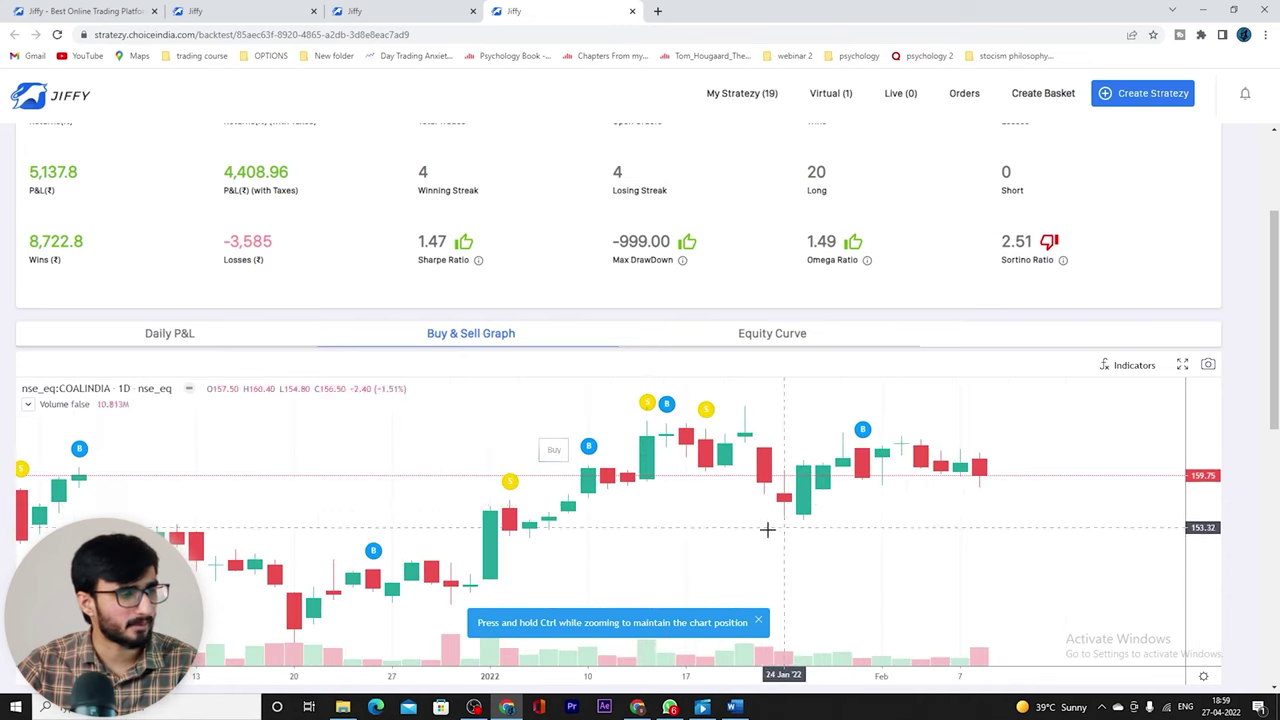
{"action": "scroll", "coordinate": [557, 519], "scroll_direction": "down", "scroll_amount": 5}
{"action": "scroll", "coordinate": [952, 497], "scroll_direction": "down", "scroll_amount": 5}
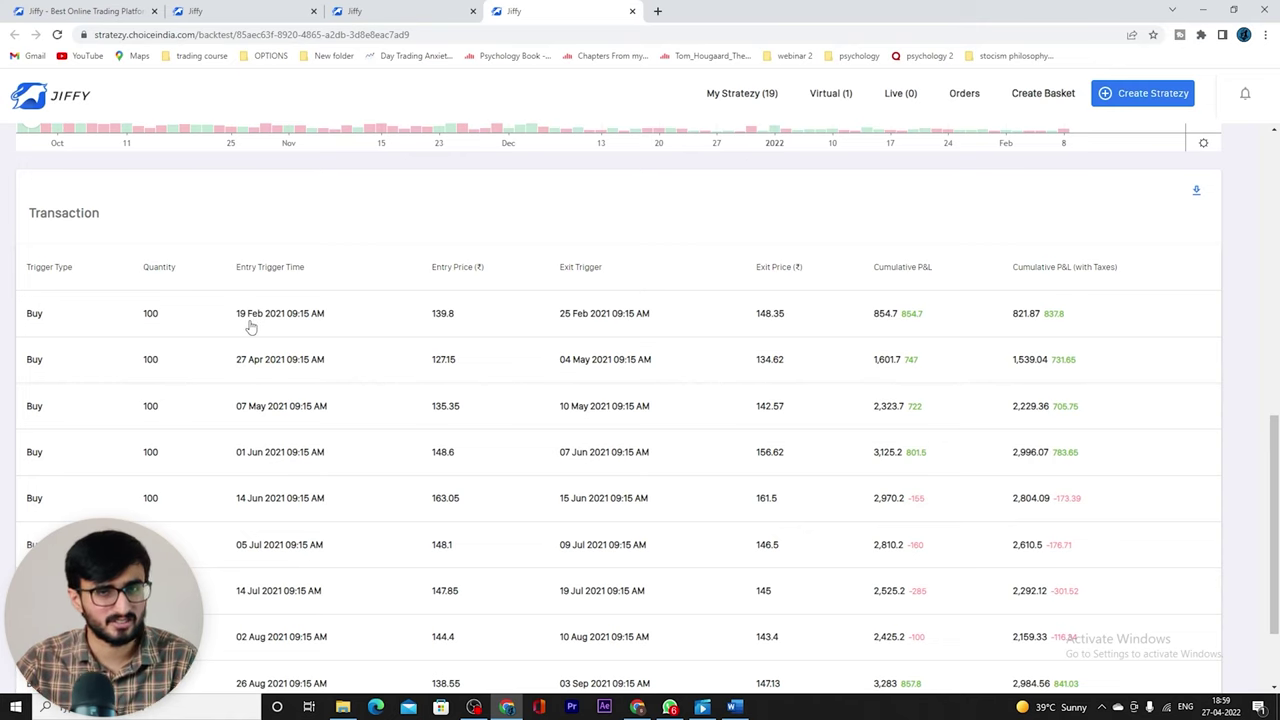
{"action": "scroll", "coordinate": [500, 400], "scroll_direction": "up", "scroll_amount": 10}
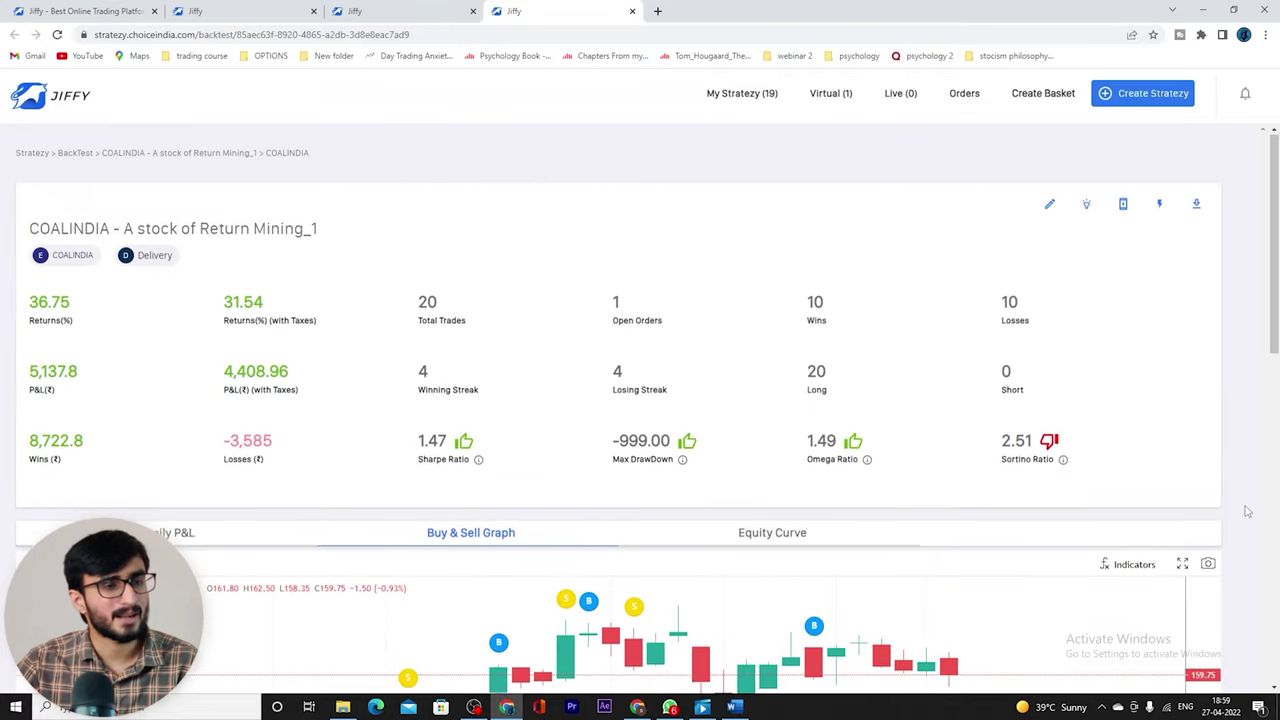